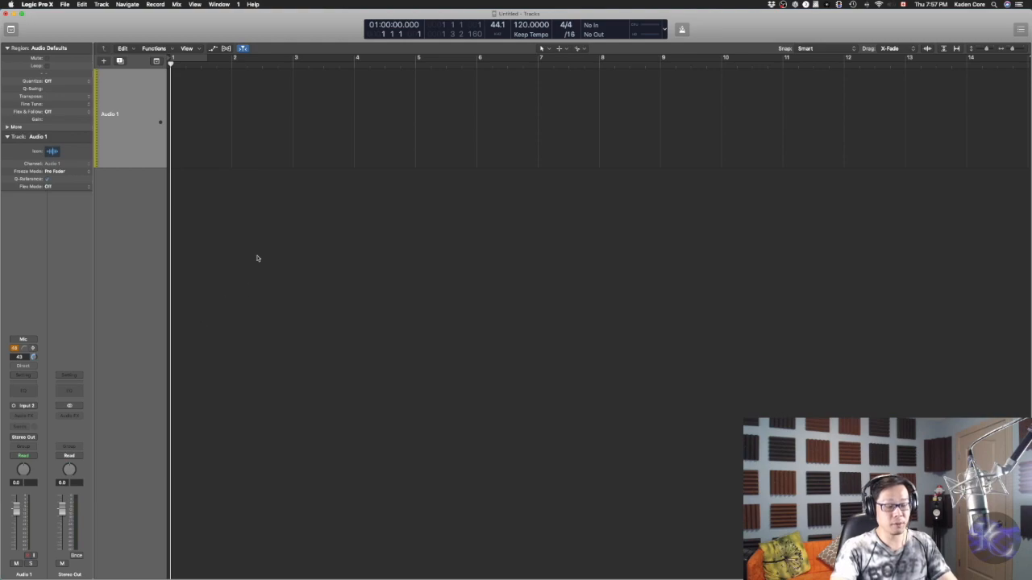
Record a short vocal take on the Audio 1 track
{"action": "key", "text": "super+Right"}
{"action": "key", "text": "r"}
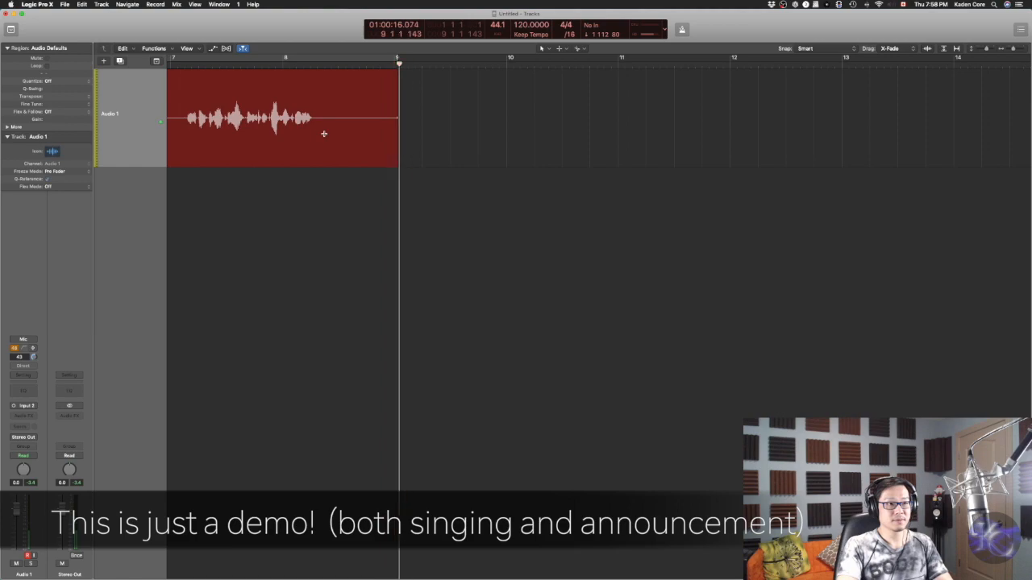
{"action": "key", "text": "space"}
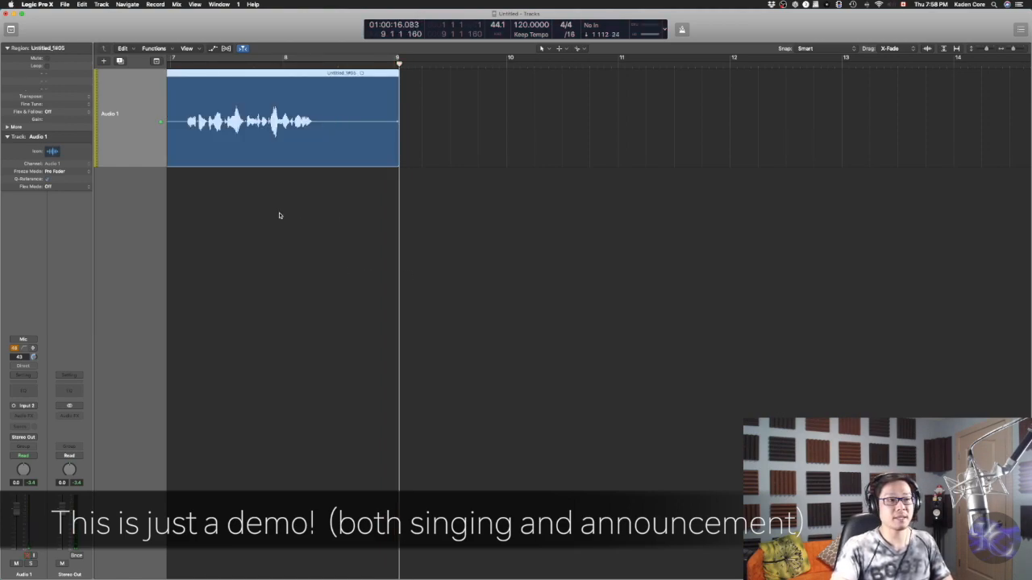
Trim the start of the vocal region to remove the leading silence before the singing
{"action": "scroll", "coordinate": [280, 216], "scroll_direction": "left", "scroll_amount": 10}
{"action": "key", "text": "super+Left"}
{"action": "key", "text": "super+Left"}
{"action": "key", "text": "super+Left"}
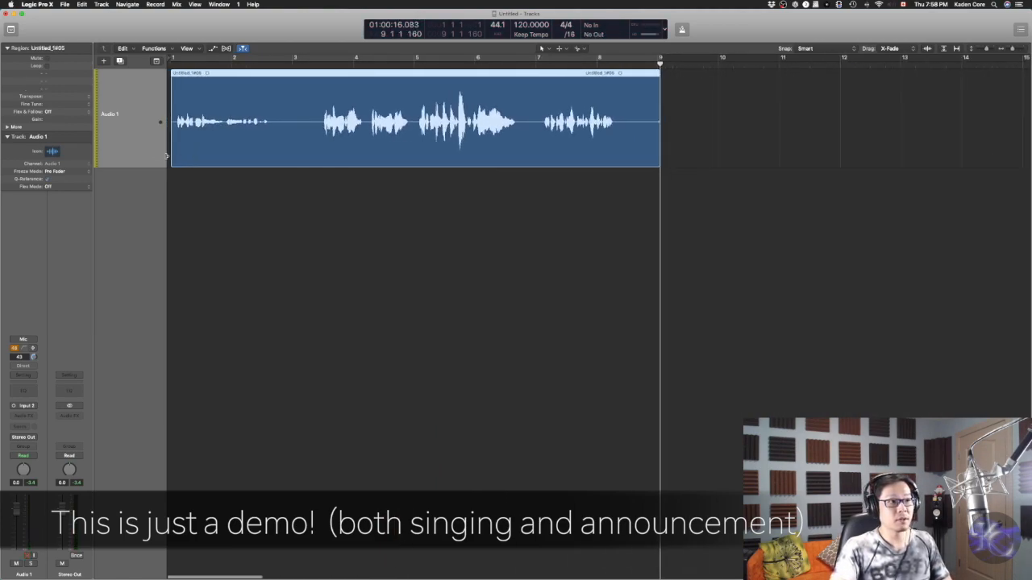
{"action": "left_click_drag", "start_coordinate": [171, 157], "coordinate": [315, 158]}
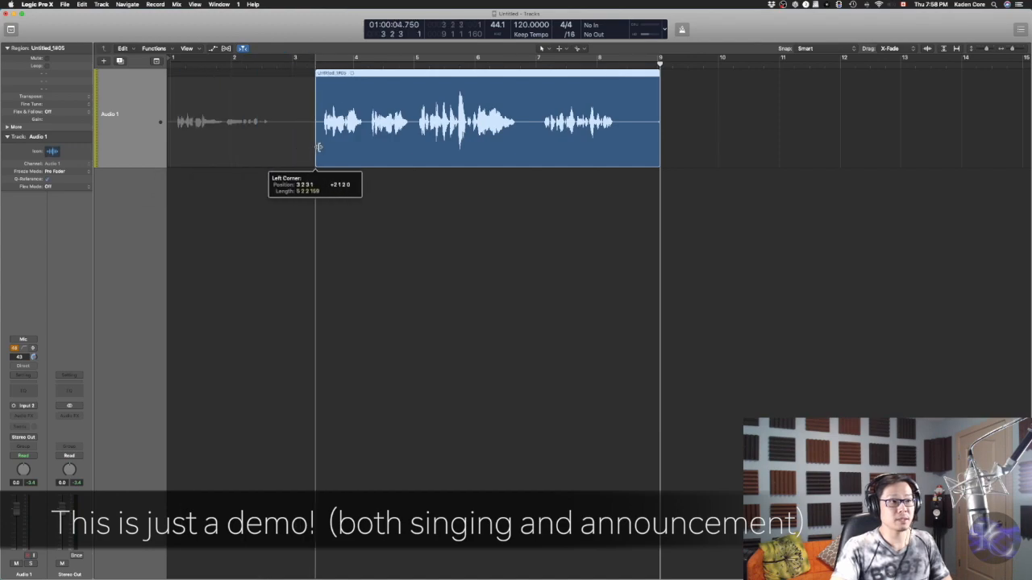
Move the vocal region to the start of bar 1 and trim a little off its end
{"action": "left_click_drag", "start_coordinate": [362, 82], "coordinate": [217, 81]}
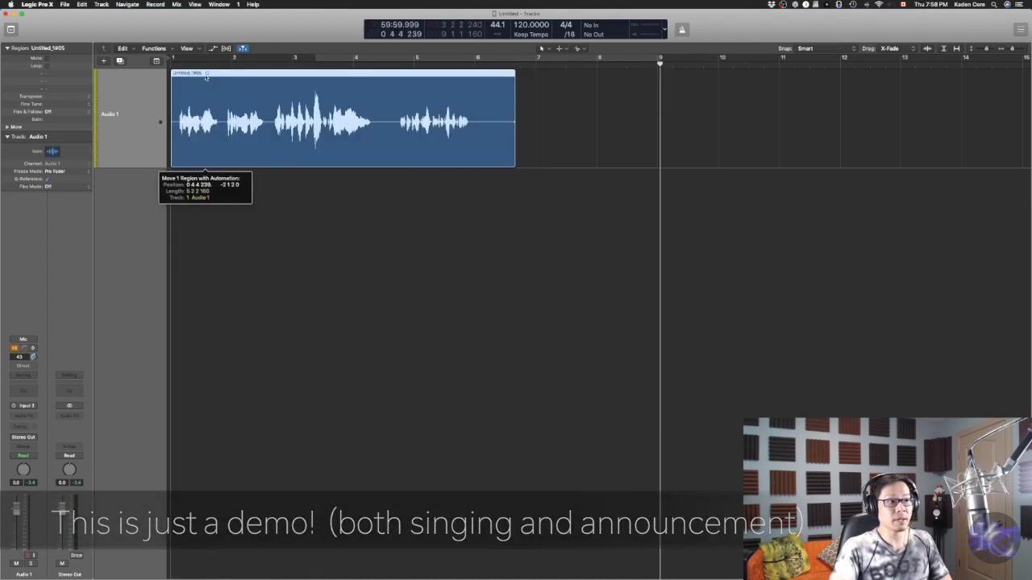
{"action": "left_click_drag", "start_coordinate": [499, 164], "coordinate": [482, 165]}
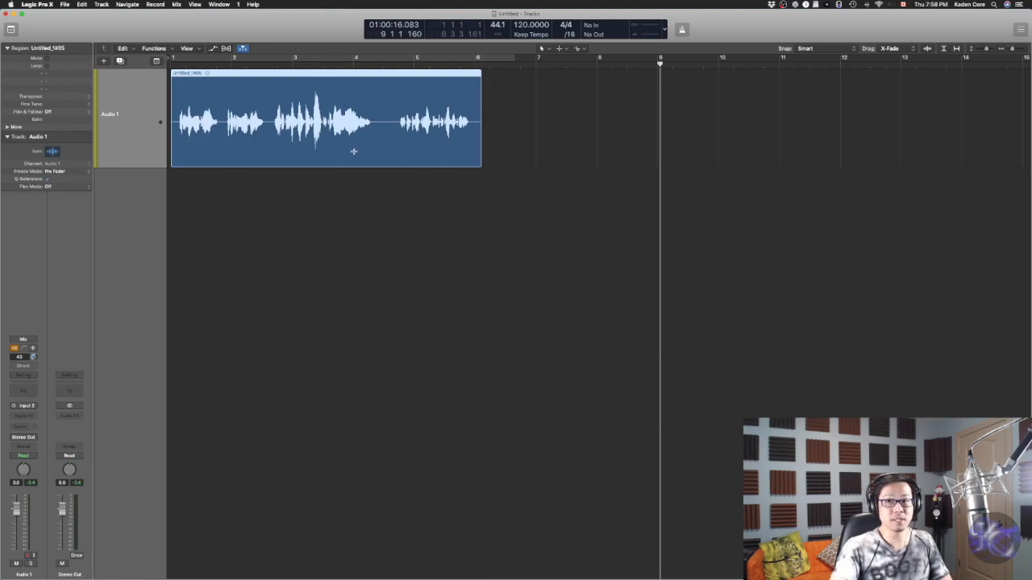
Insert Celemony Melodyne (ARA) in Mono as a plug-in on the Audio 1 channel strip
{"action": "scroll", "coordinate": [664, 275], "scroll_direction": "up", "scroll_amount": 3}
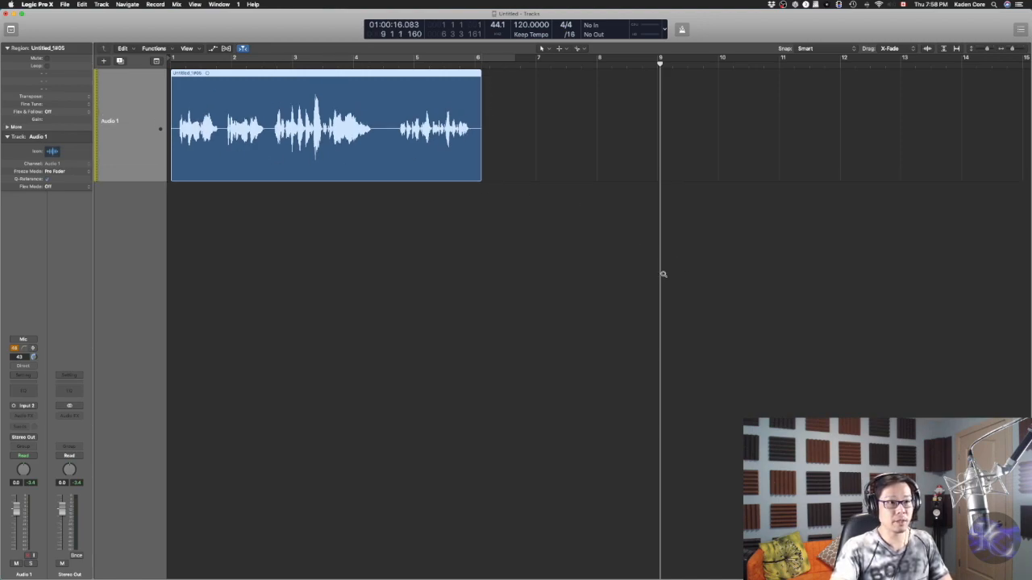
{"action": "scroll", "coordinate": [664, 275], "scroll_direction": "left", "scroll_amount": 5}
{"action": "scroll", "coordinate": [665, 274], "scroll_direction": "down", "scroll_amount": 1}
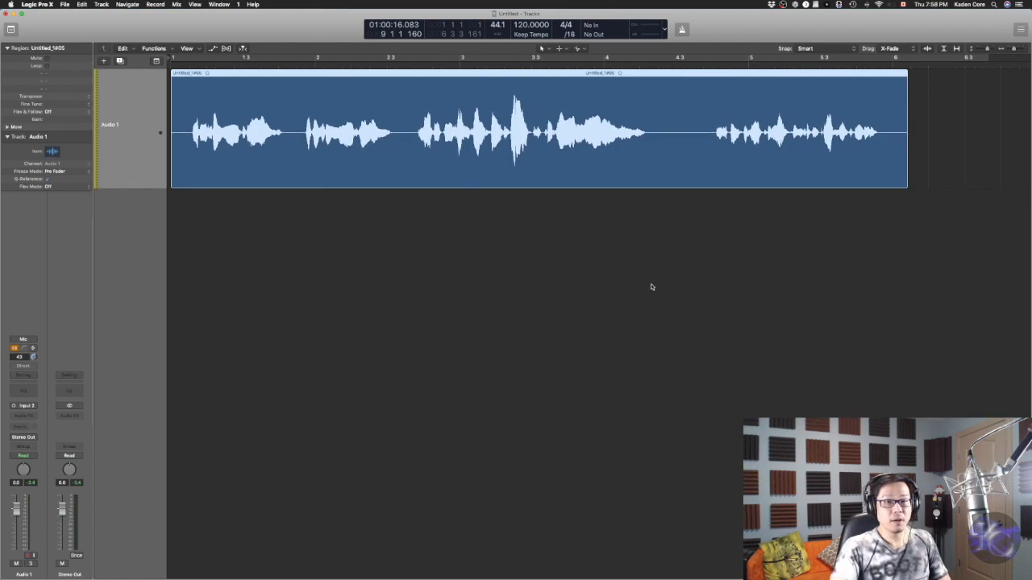
{"action": "scroll", "coordinate": [650, 286], "scroll_direction": "right", "scroll_amount": 3}
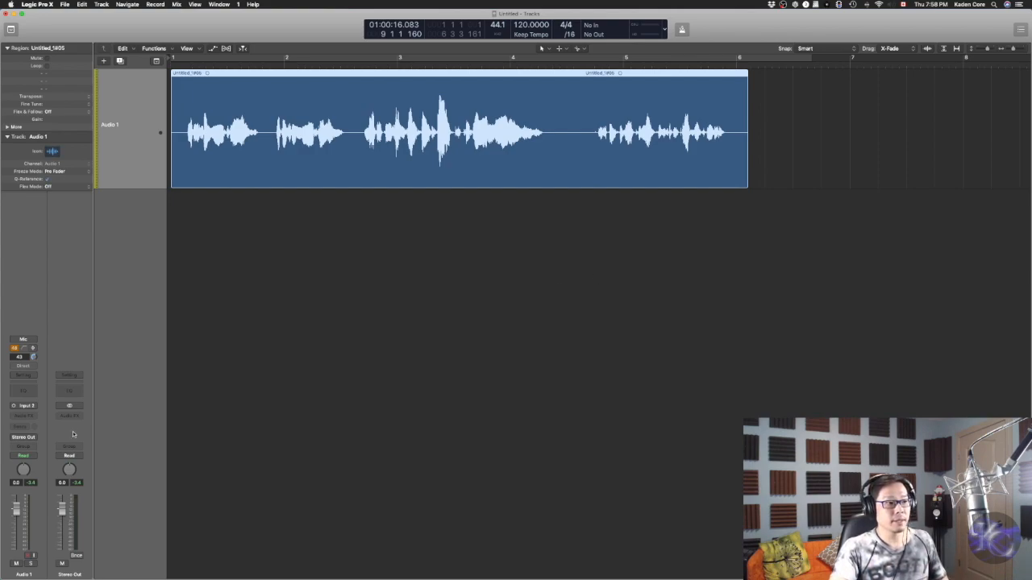
{"action": "left_click", "coordinate": [30, 417]}
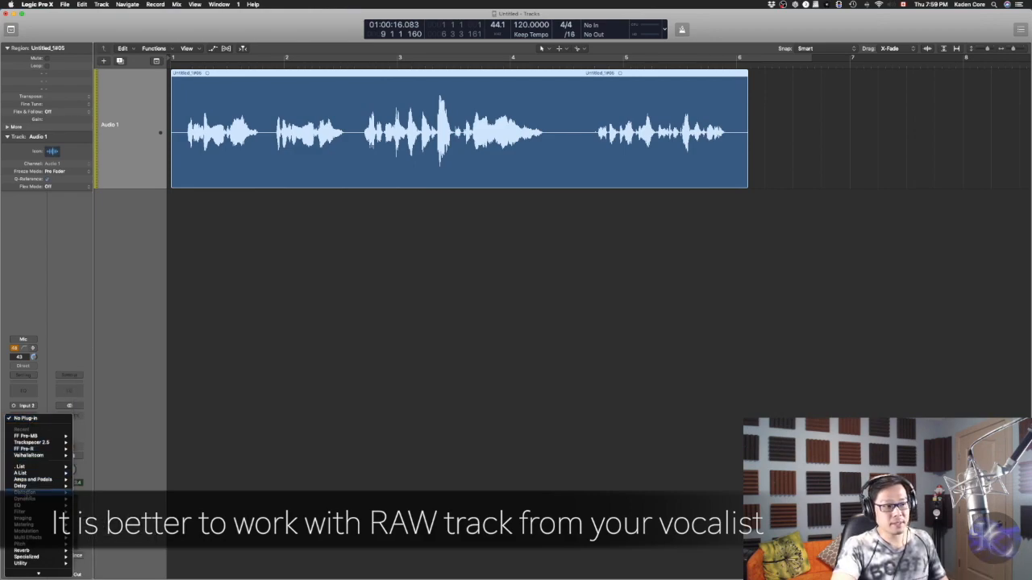
{"action": "mouse_move", "coordinate": [32, 567]}
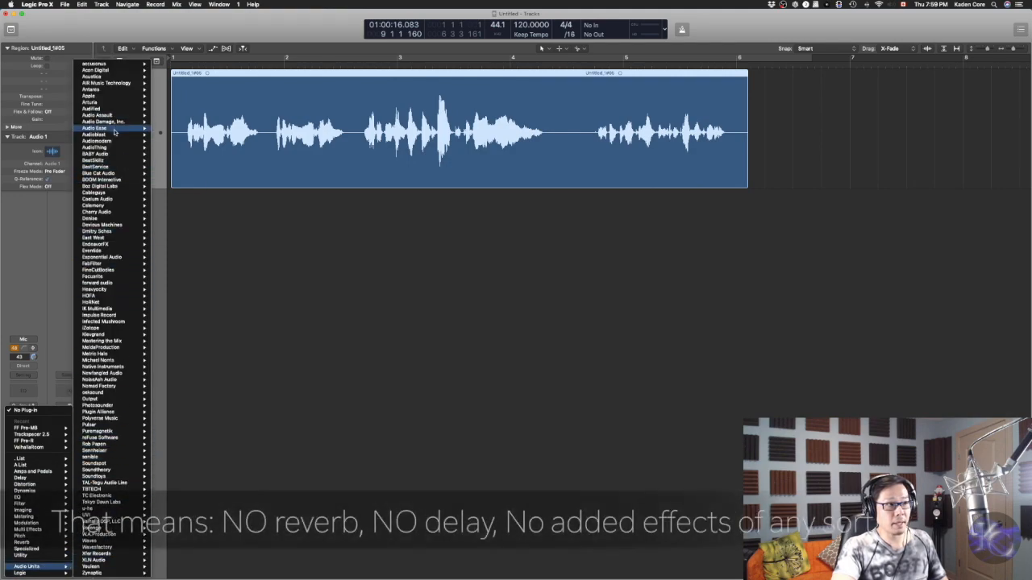
{"action": "mouse_move", "coordinate": [113, 205]}
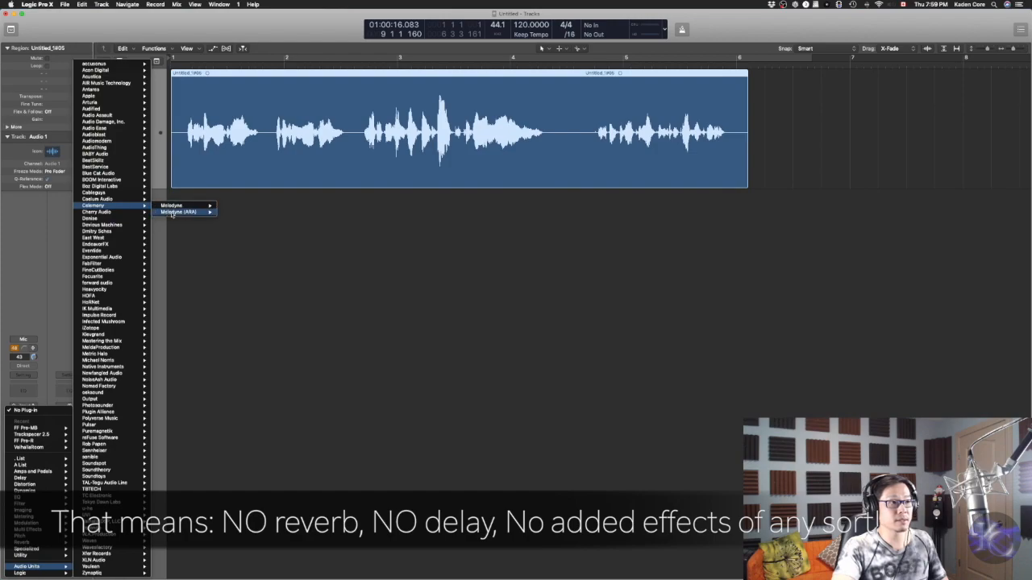
{"action": "mouse_move", "coordinate": [189, 212]}
{"action": "left_click", "coordinate": [229, 214]}
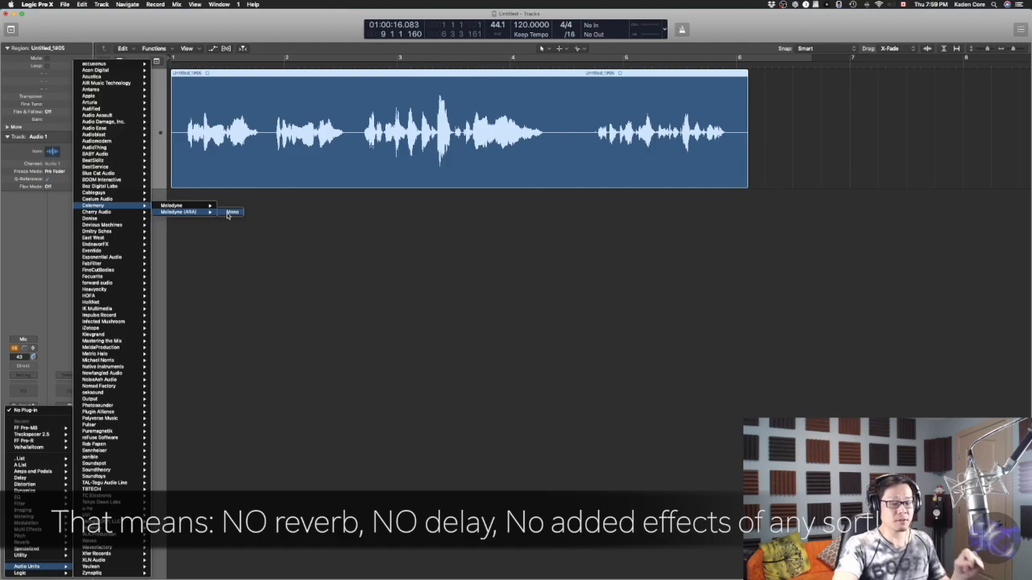
{"action": "left_click", "coordinate": [229, 212]}
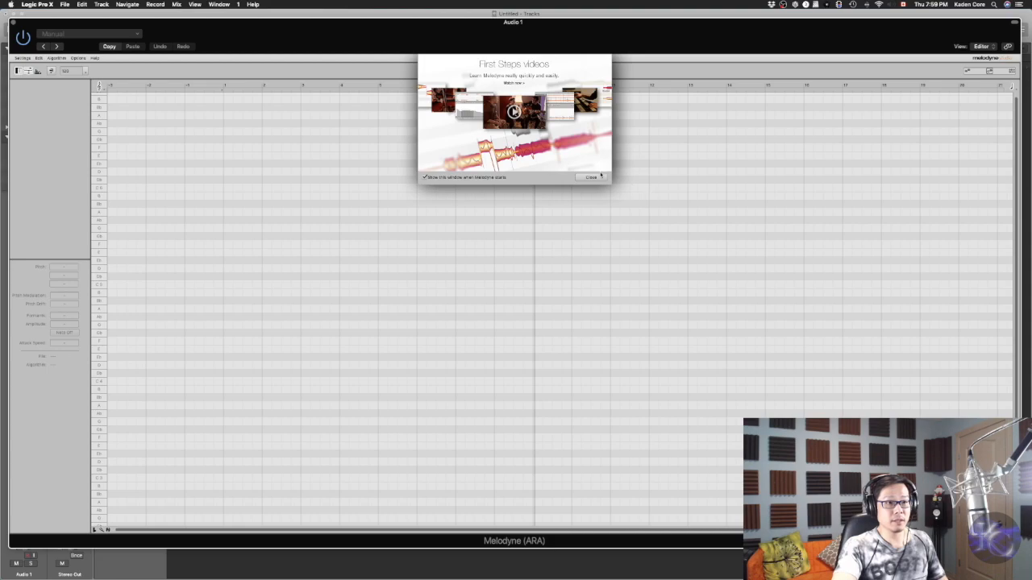
Close the First Steps window, zoom into the detected notes and place the playhead before the first note
{"action": "left_click", "coordinate": [593, 177]}
{"action": "key", "text": "space"}
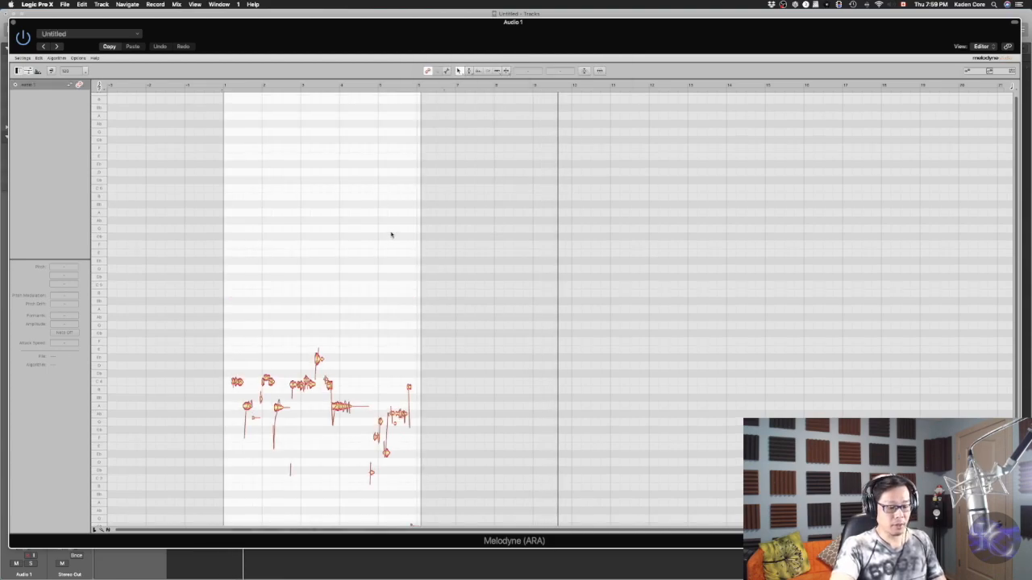
{"action": "scroll", "coordinate": [391, 234], "scroll_direction": "down", "scroll_amount": 4}
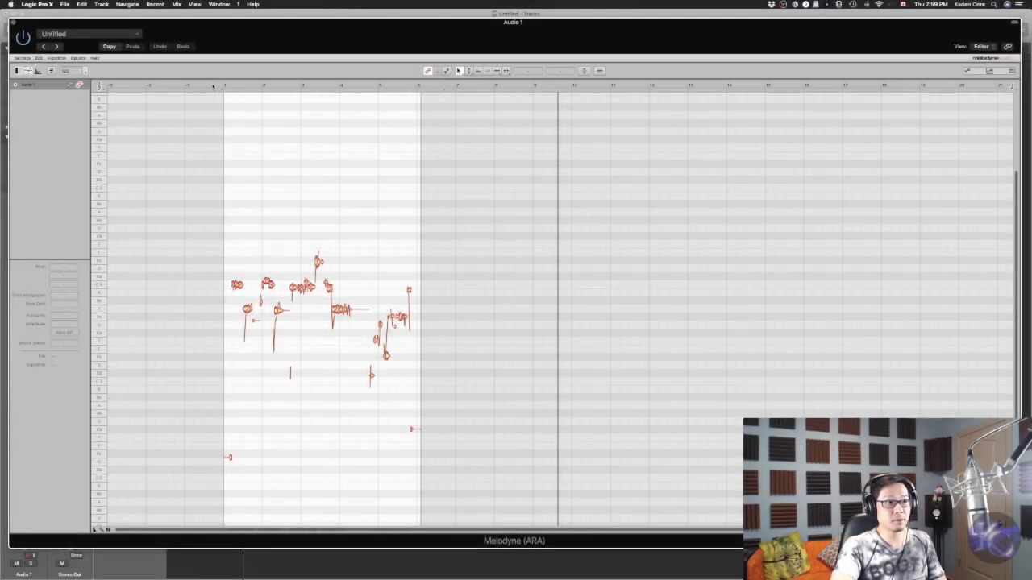
{"action": "left_click", "coordinate": [214, 86]}
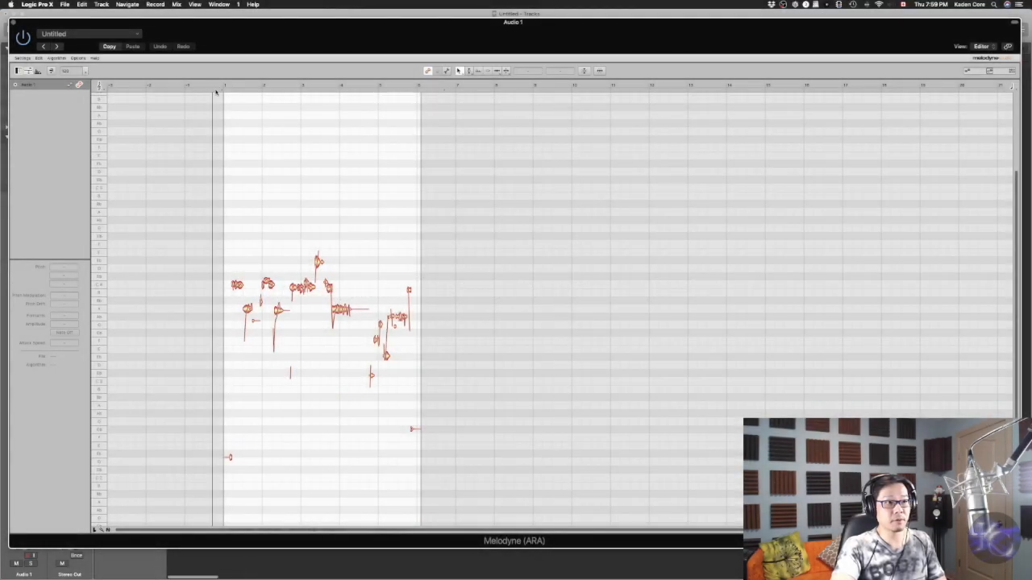
{"action": "scroll", "coordinate": [309, 389], "scroll_direction": "down", "scroll_amount": 5}
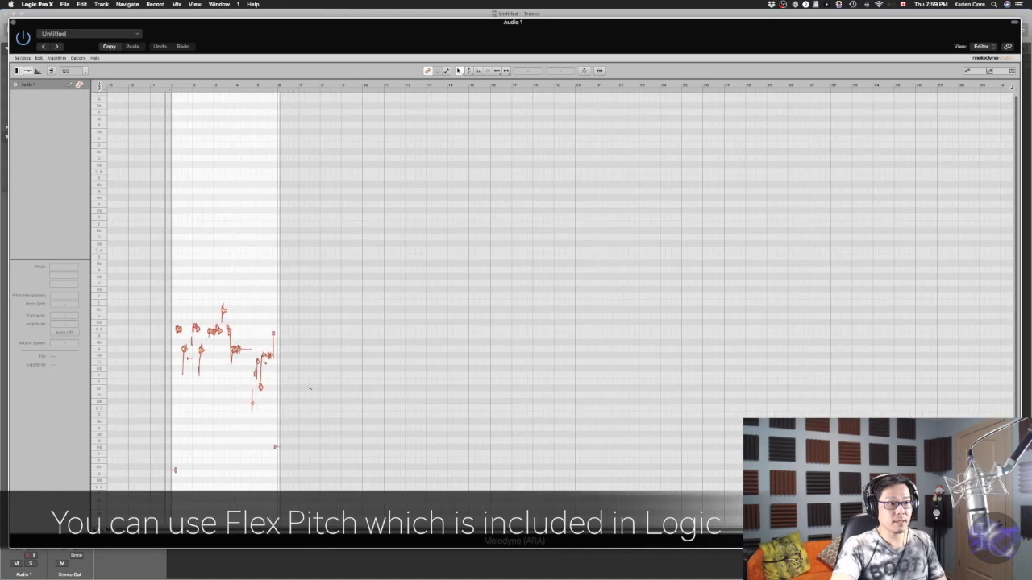
{"action": "scroll", "coordinate": [309, 389], "scroll_direction": "up", "scroll_amount": 5}
{"action": "scroll", "coordinate": [309, 389], "scroll_direction": "left", "scroll_amount": 8}
{"action": "scroll", "coordinate": [319, 389], "scroll_direction": "down", "scroll_amount": 5}
{"action": "scroll", "coordinate": [325, 391], "scroll_direction": "up", "scroll_amount": 3}
{"action": "scroll", "coordinate": [324, 391], "scroll_direction": "up", "scroll_amount": 2}
{"action": "scroll", "coordinate": [376, 435], "scroll_direction": "up", "scroll_amount": 5}
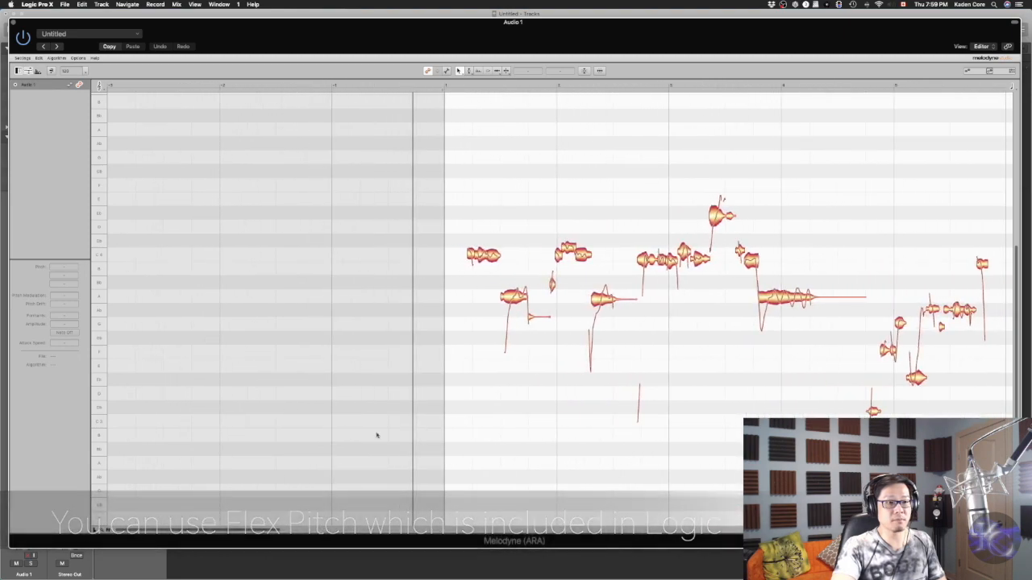
{"action": "scroll", "coordinate": [541, 157], "scroll_direction": "right", "scroll_amount": 2}
{"action": "left_click", "coordinate": [376, 82]}
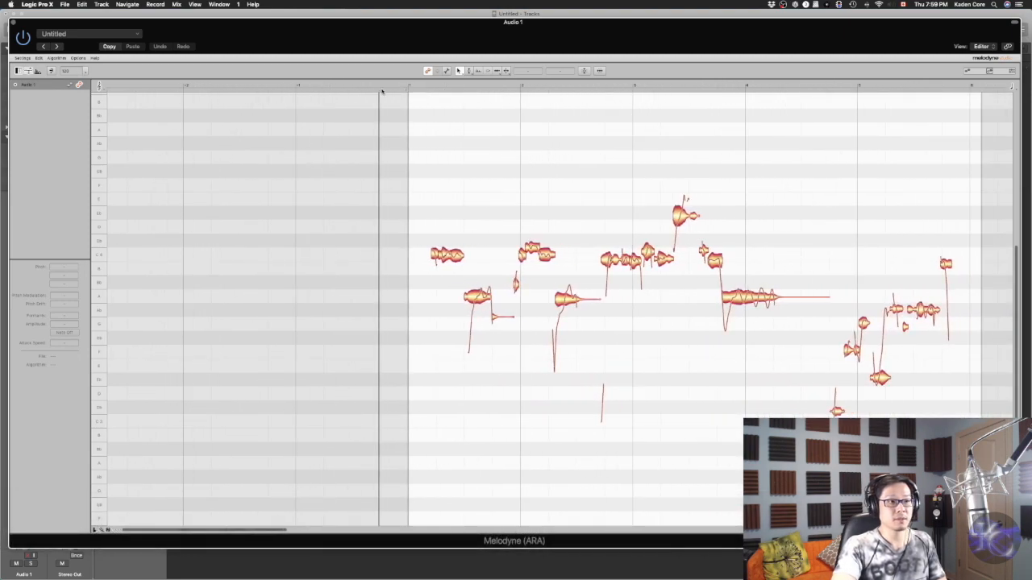
Switch to the pitch tool, move the second high note down to C4 and play it back
{"action": "right_click", "coordinate": [448, 255]}
{"action": "left_click", "coordinate": [457, 257]}
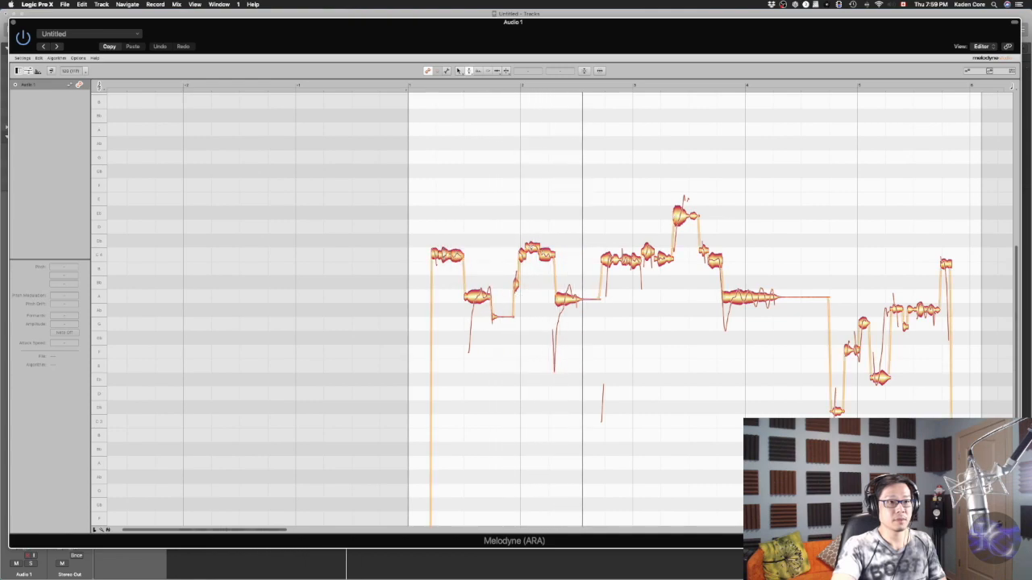
{"action": "left_click", "coordinate": [532, 252]}
{"action": "left_click_drag", "start_coordinate": [532, 248], "coordinate": [532, 257]}
{"action": "key", "text": "Return"}
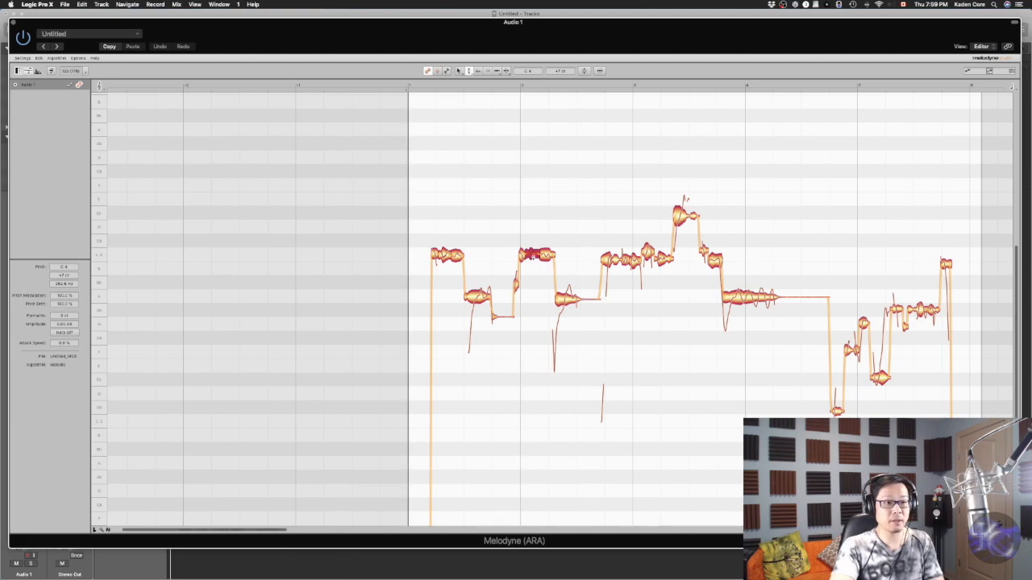
{"action": "key", "text": "space"}
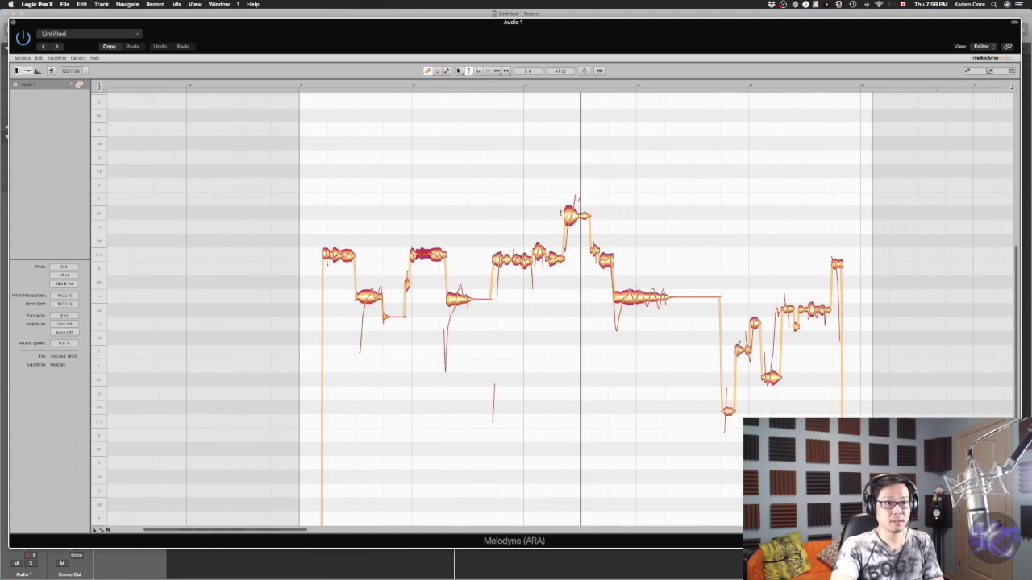
Nudge the peak note, the following note and the long held note slightly upward in pitch, then play back
{"action": "left_click_drag", "start_coordinate": [569, 216], "coordinate": [570, 210]}
{"action": "left_click_drag", "start_coordinate": [608, 260], "coordinate": [611, 253]}
{"action": "left_click_drag", "start_coordinate": [630, 297], "coordinate": [630, 293]}
{"action": "key", "text": "space"}
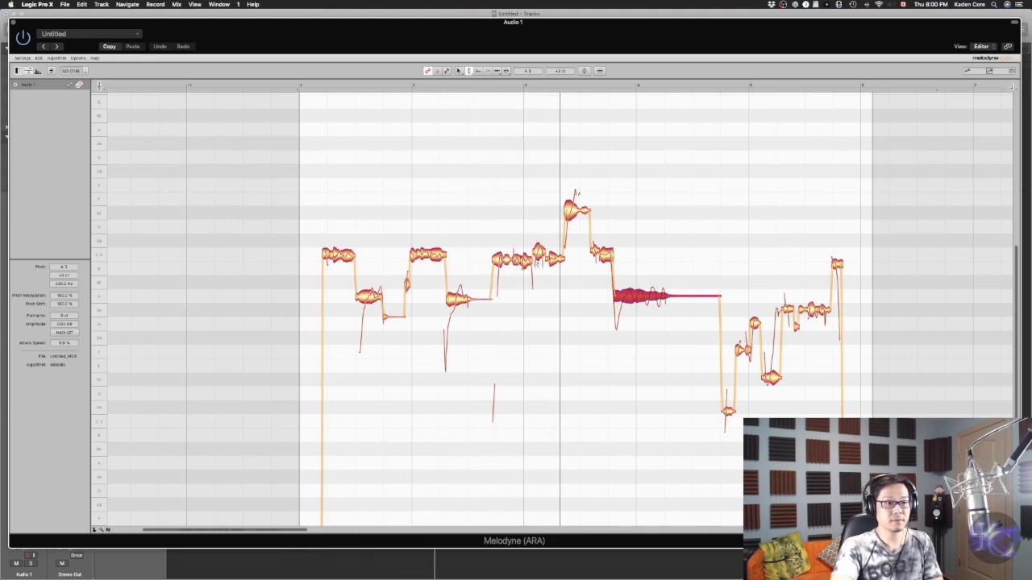
Adjust the two short notes before the peak slightly upward and play the passage back
{"action": "left_click", "coordinate": [524, 259]}
{"action": "left_click_drag", "start_coordinate": [524, 259], "coordinate": [538, 256]}
{"action": "left_click_drag", "start_coordinate": [556, 260], "coordinate": [556, 256]}
{"action": "key", "text": "space"}
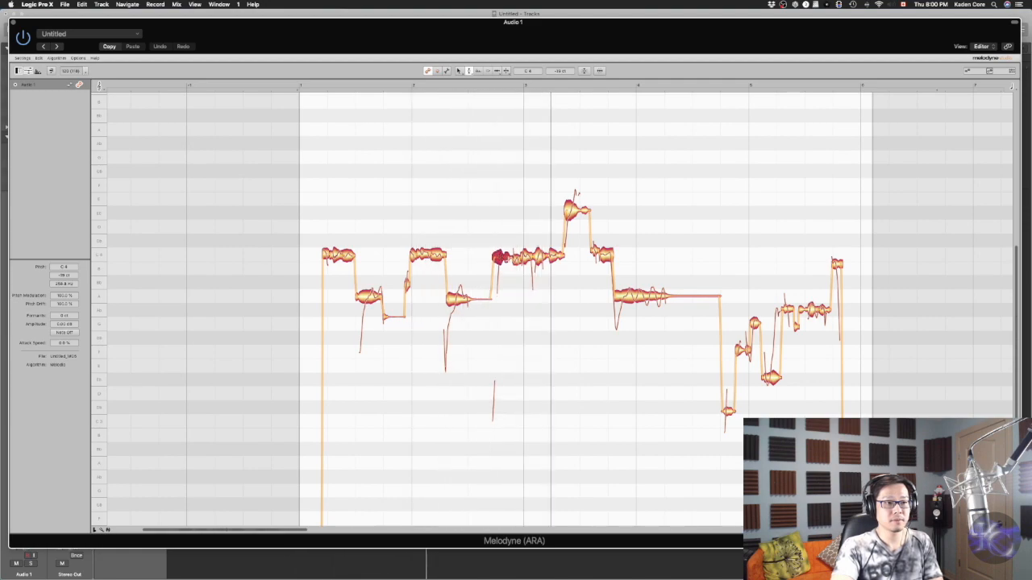
Replay the phrase and shift the peak note slightly later and lower
{"action": "key", "text": "space"}
{"action": "key", "text": "comma"}
{"action": "key", "text": "space"}
{"action": "key", "text": "space"}
{"action": "key", "text": "comma"}
{"action": "key", "text": "comma"}
{"action": "key", "text": "space"}
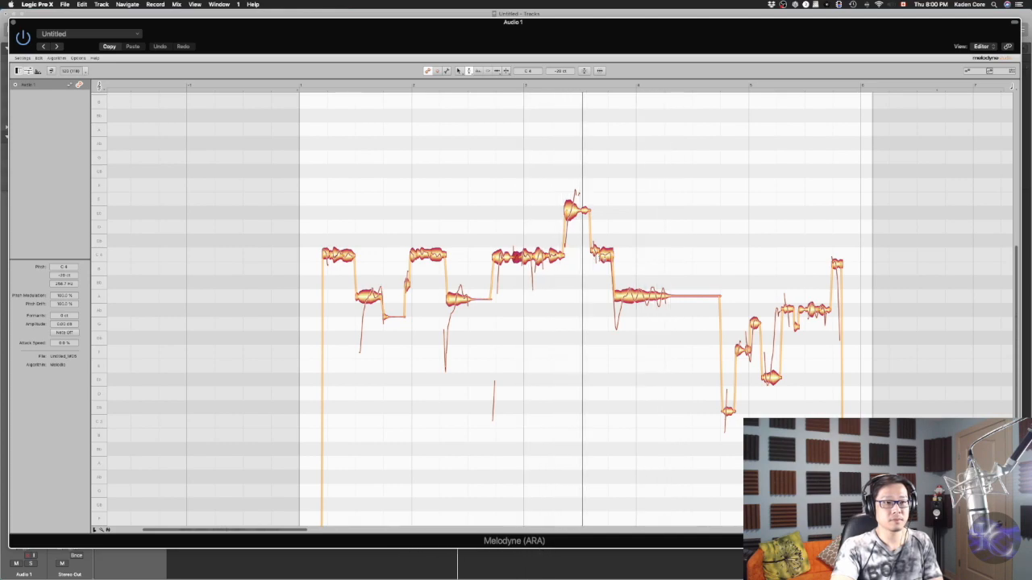
{"action": "left_click_drag", "start_coordinate": [587, 212], "coordinate": [592, 218]}
{"action": "key", "text": "comma"}
{"action": "key", "text": "comma"}
{"action": "key", "text": "space"}
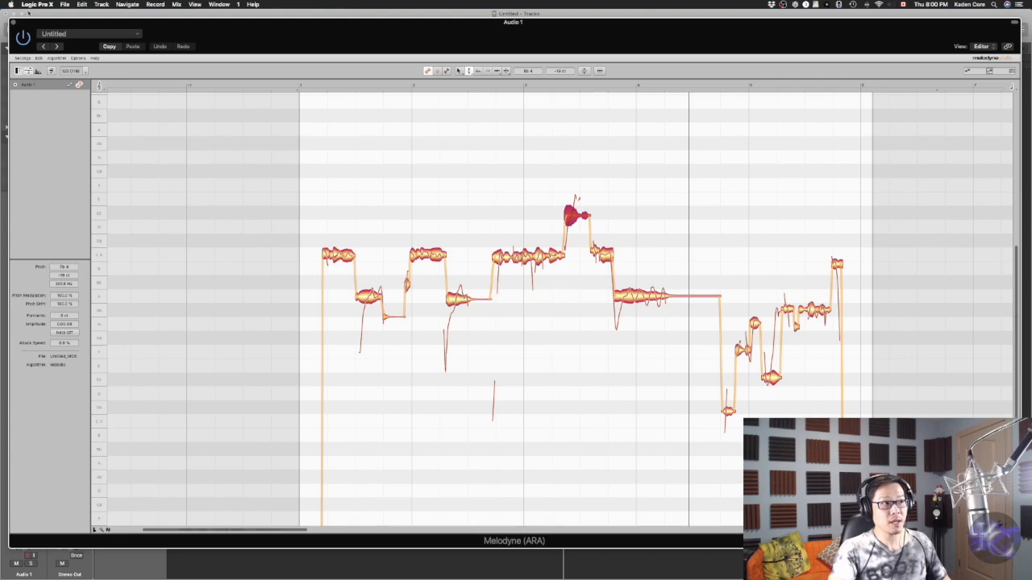
Close the Melodyne plug-in window and return to the tracks area
{"action": "left_click", "coordinate": [11, 24]}
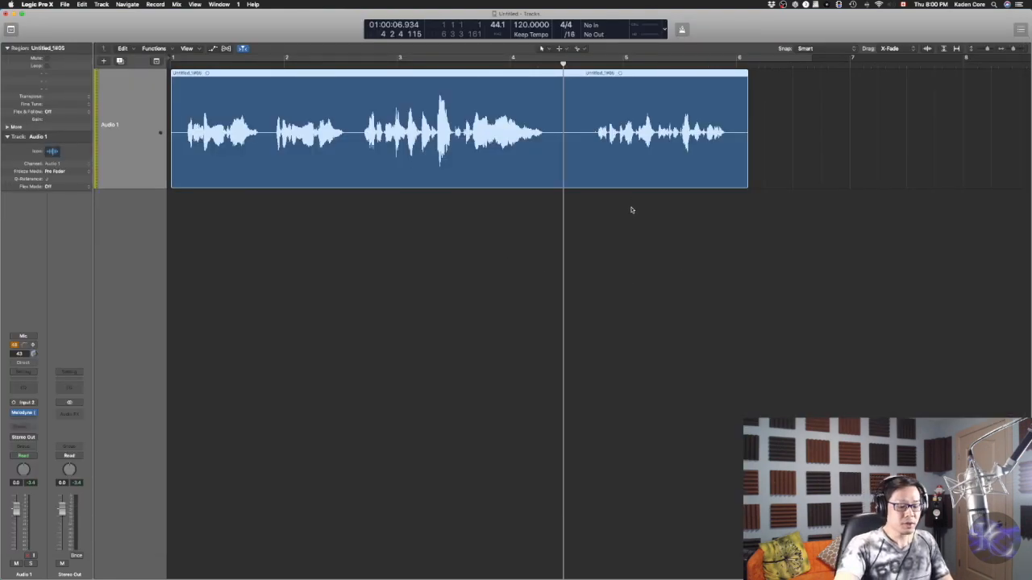
{"action": "scroll", "coordinate": [610, 200], "scroll_direction": "down", "scroll_amount": 4}
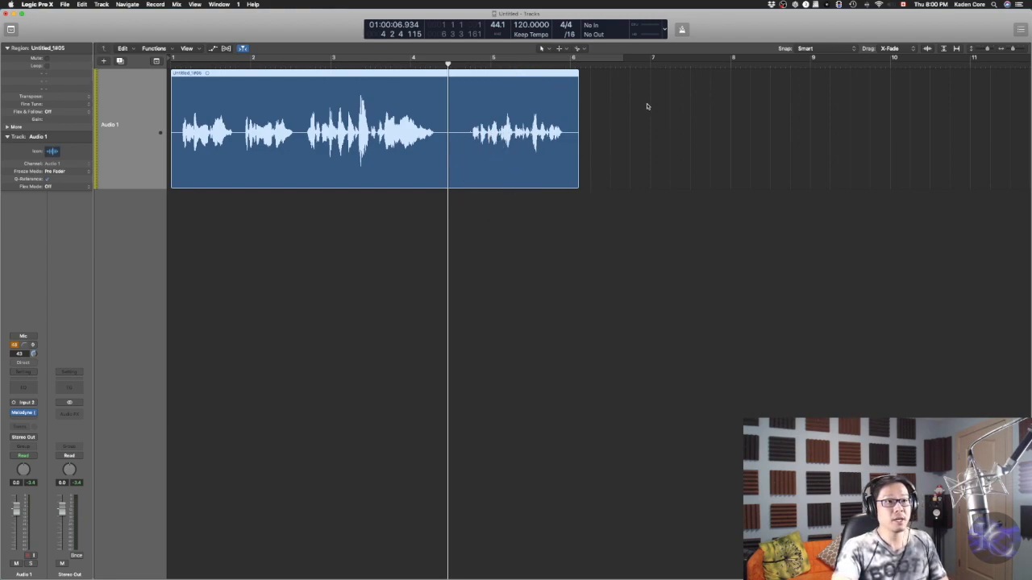
{"action": "scroll", "coordinate": [637, 121], "scroll_direction": "down", "scroll_amount": 3}
{"action": "scroll", "coordinate": [377, 268], "scroll_direction": "right", "scroll_amount": 1}
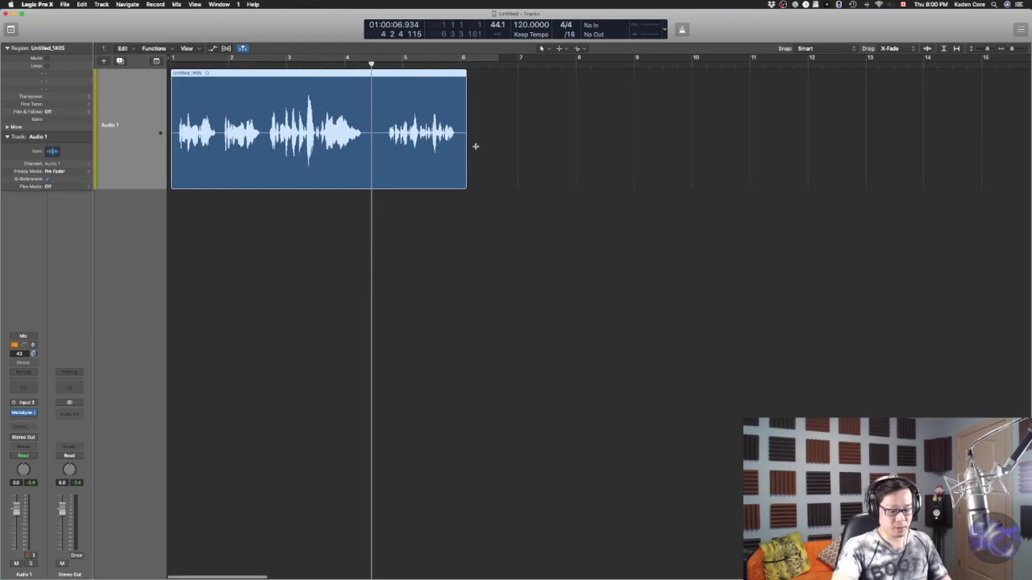
{"action": "scroll", "coordinate": [474, 146], "scroll_direction": "up", "scroll_amount": 5}
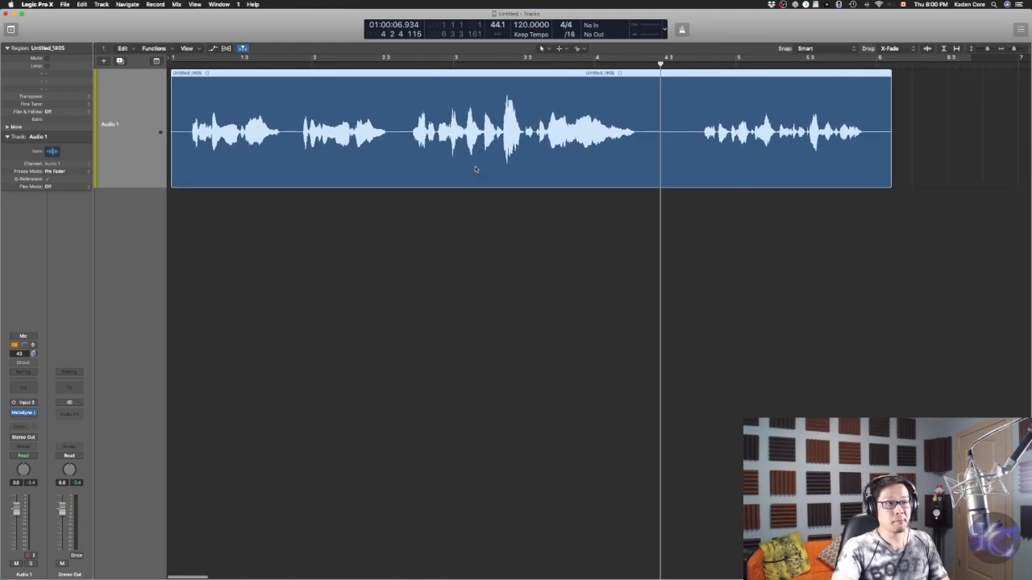
{"action": "scroll", "coordinate": [475, 170], "scroll_direction": "up", "scroll_amount": 1}
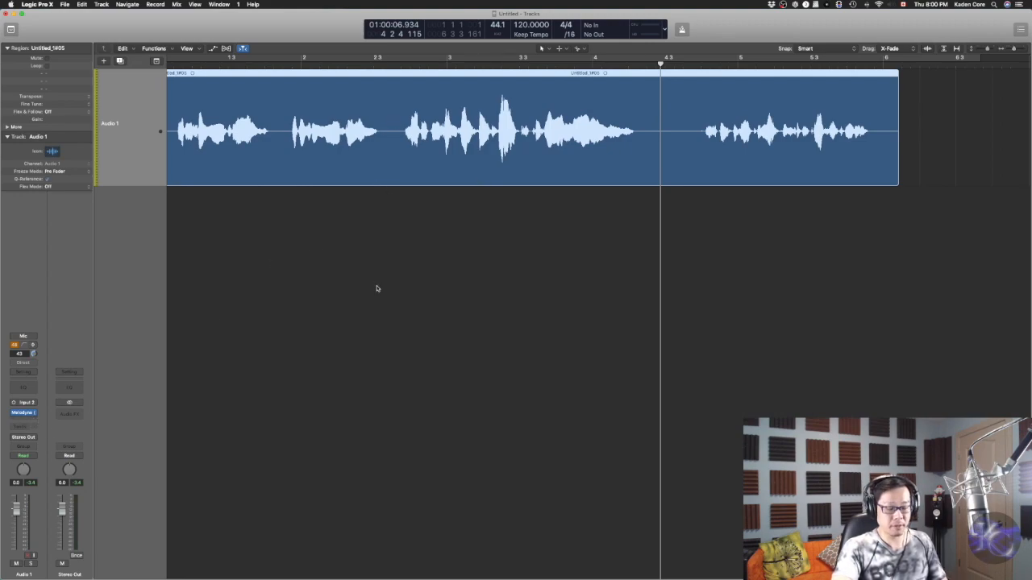
{"action": "scroll", "coordinate": [180, 113], "scroll_direction": "left", "scroll_amount": 2}
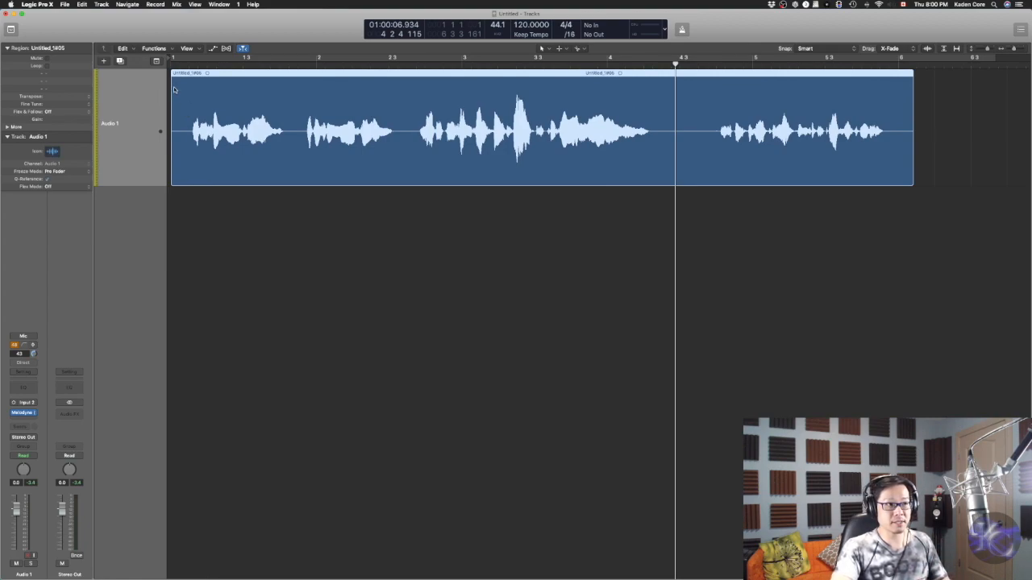
Bounce the Audio 1 track in place to a new track named Herb VO
{"action": "left_click", "coordinate": [961, 92]}
{"action": "left_click", "coordinate": [862, 81]}
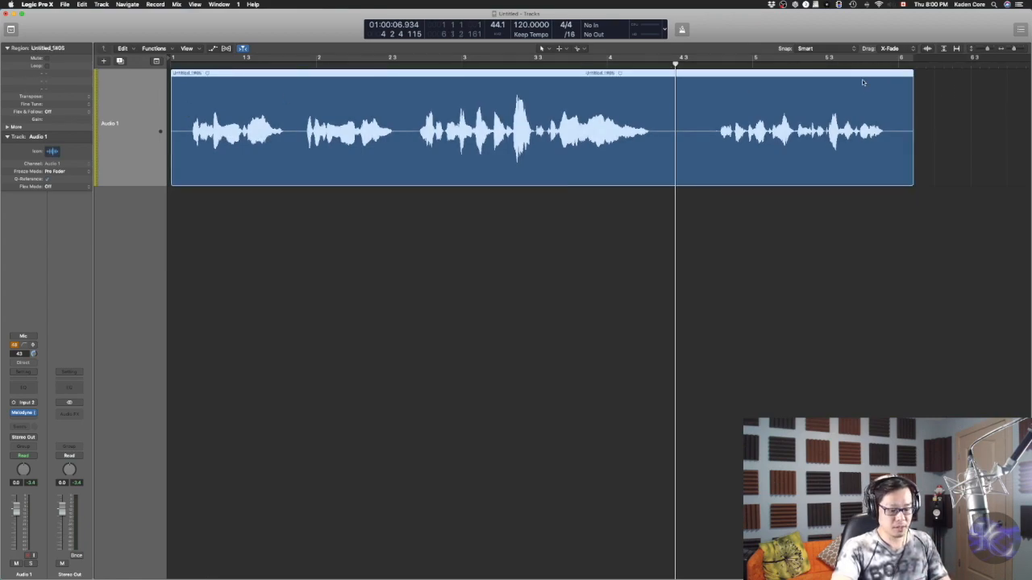
{"action": "key", "text": "ctrl+super+b"}
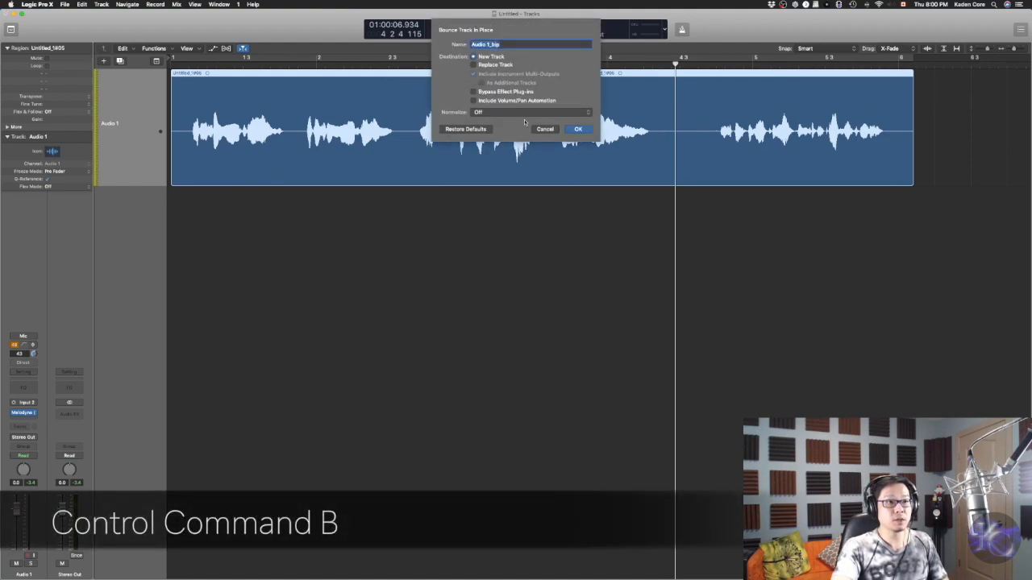
{"action": "type", "text": "Herb VO"}
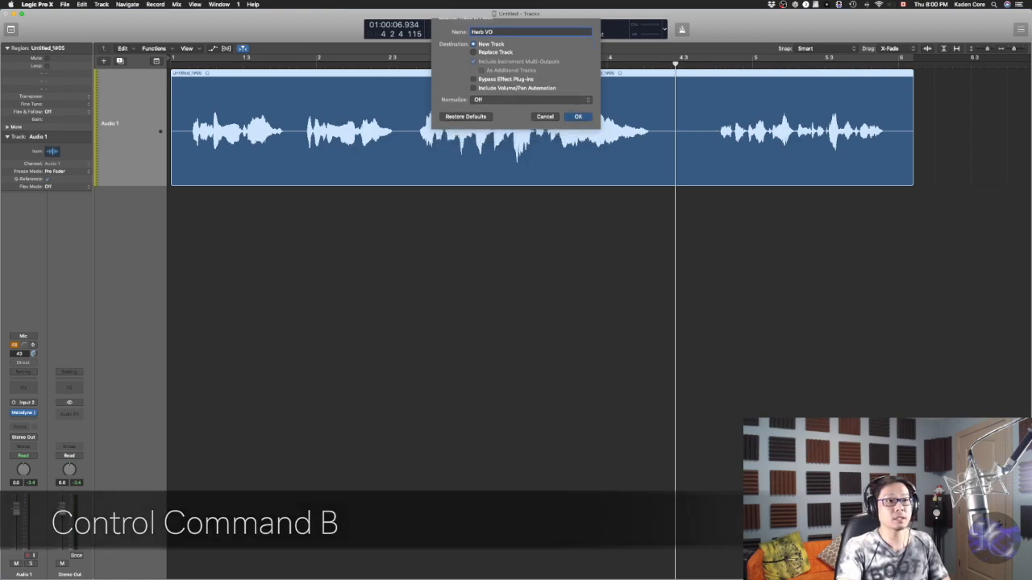
{"action": "key", "text": "Return"}
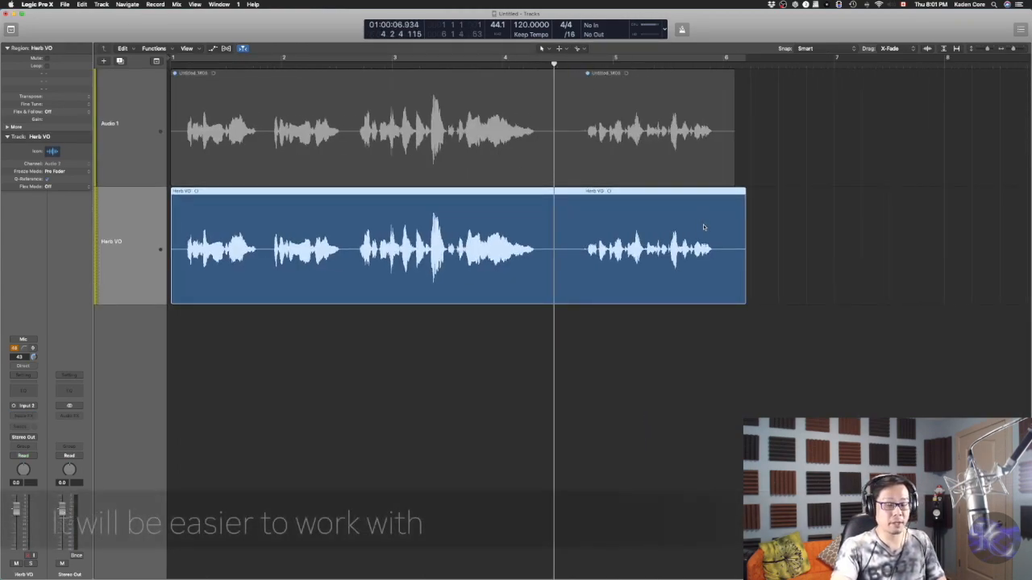
Compare the original Audio 1 region with the bounced Herb VO region
{"action": "scroll", "coordinate": [532, 268], "scroll_direction": "left", "scroll_amount": 2}
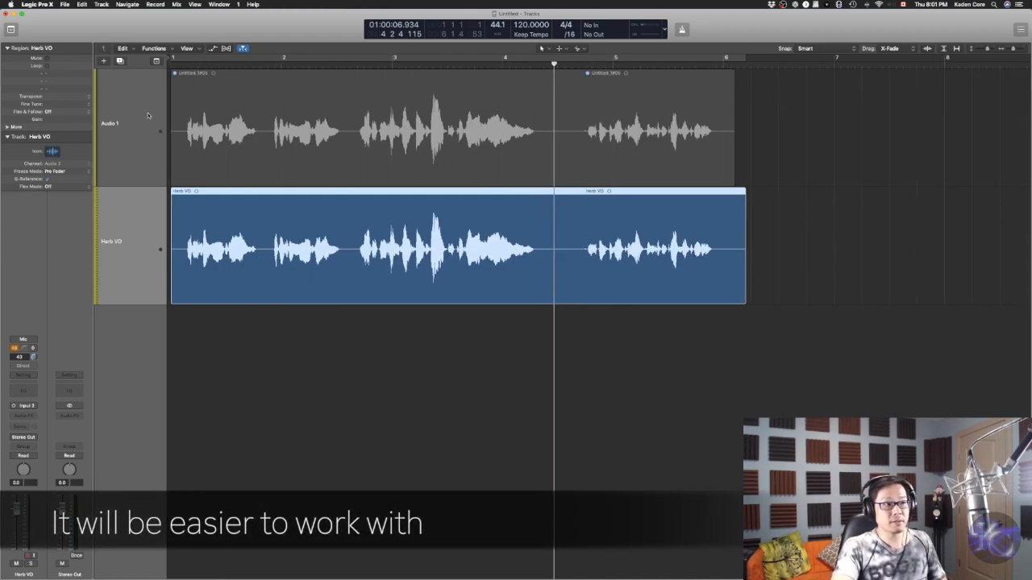
{"action": "left_click", "coordinate": [307, 111]}
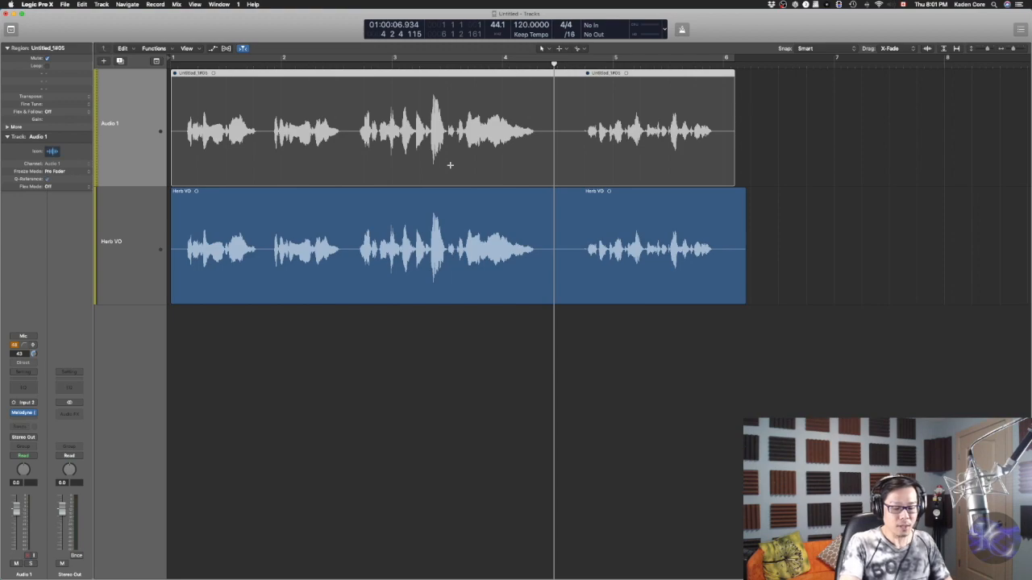
{"action": "scroll", "coordinate": [450, 165], "scroll_direction": "right", "scroll_amount": 2}
{"action": "scroll", "coordinate": [486, 184], "scroll_direction": "left", "scroll_amount": 3}
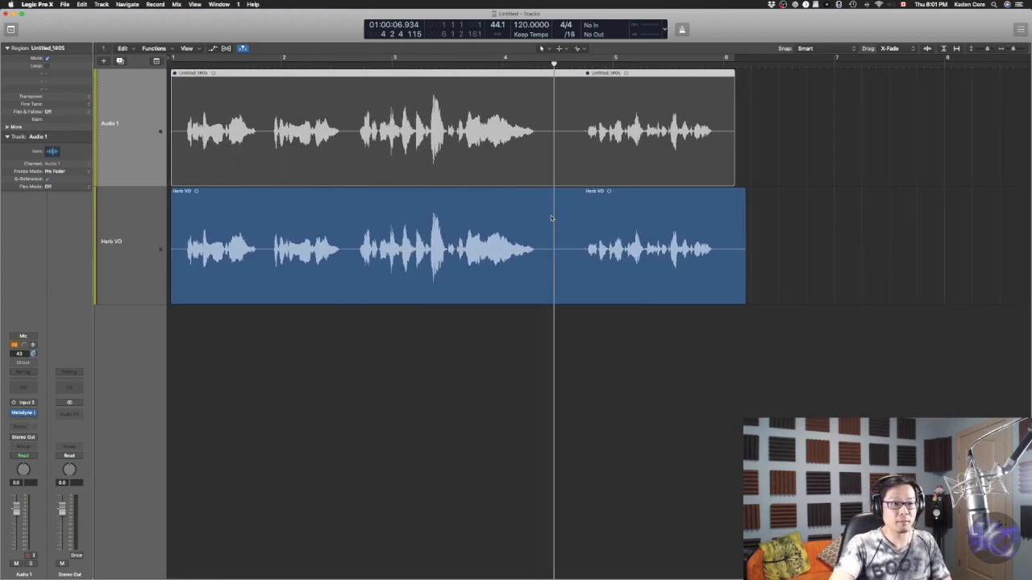
{"action": "left_click", "coordinate": [555, 193]}
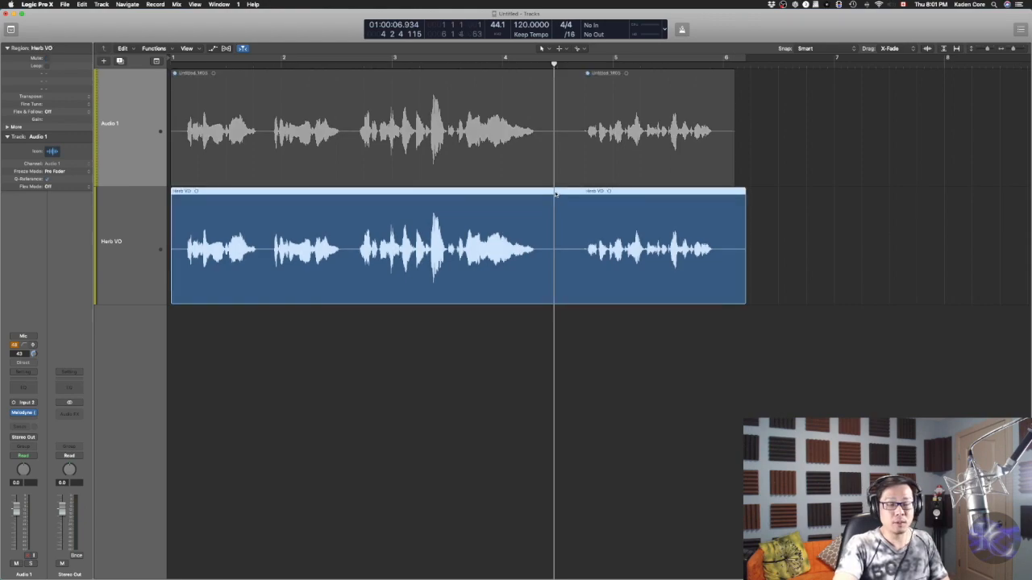
{"action": "scroll", "coordinate": [840, 210], "scroll_direction": "up", "scroll_amount": 4}
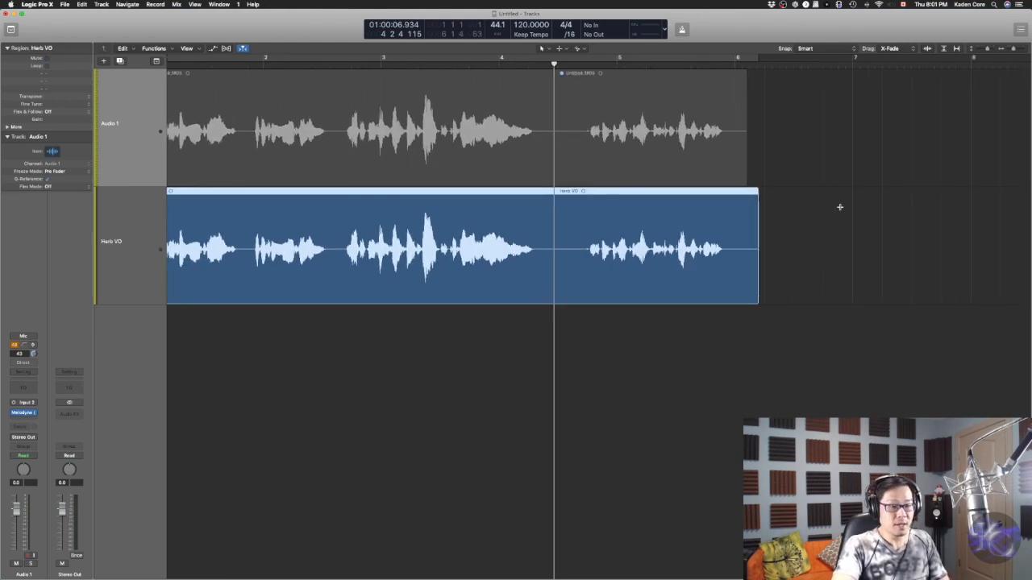
{"action": "scroll", "coordinate": [840, 209], "scroll_direction": "left", "scroll_amount": 3}
{"action": "scroll", "coordinate": [840, 209], "scroll_direction": "down", "scroll_amount": 2}
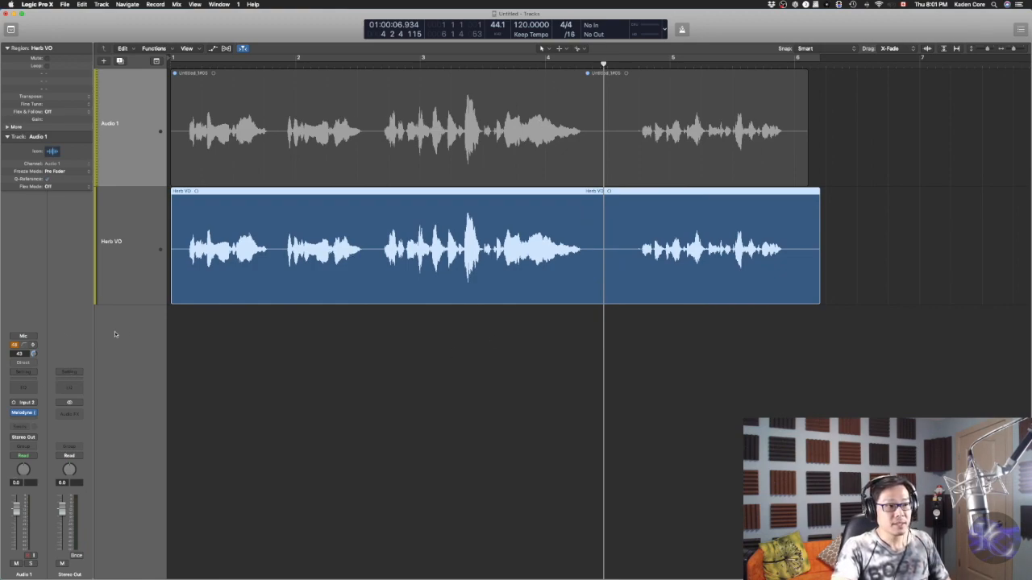
Insert the Klevgrand Brusfri Mono noise-reduction plug-in on the Herb VO track
{"action": "left_click", "coordinate": [96, 282]}
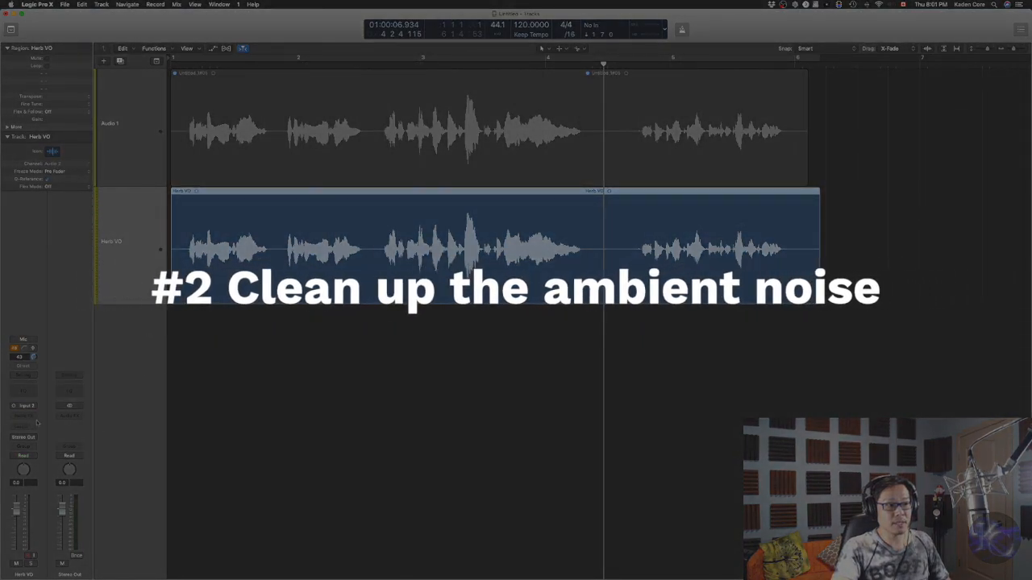
{"action": "left_click", "coordinate": [33, 418]}
{"action": "mouse_move", "coordinate": [51, 467]}
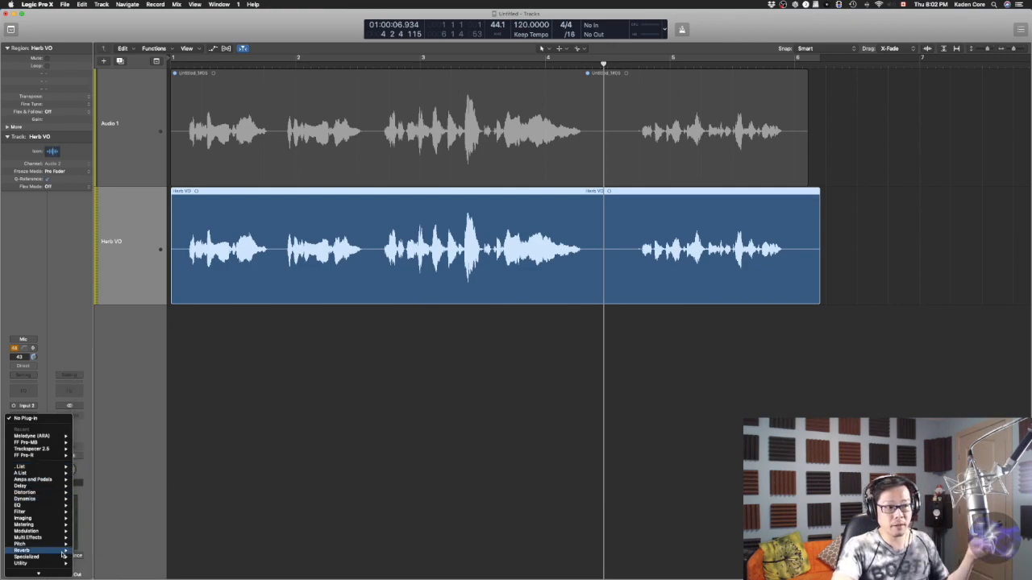
{"action": "mouse_move", "coordinate": [55, 569]}
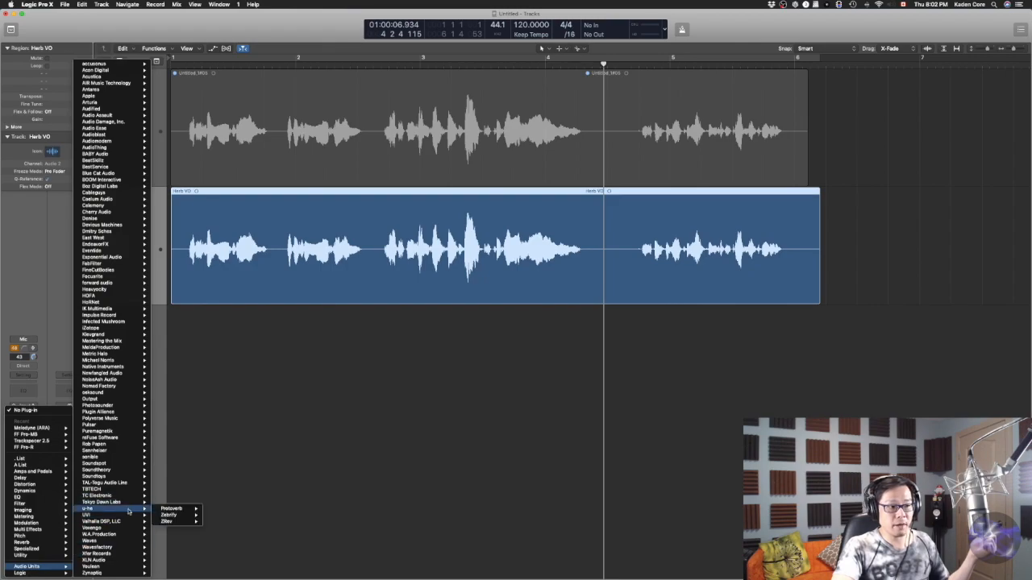
{"action": "mouse_move", "coordinate": [118, 336]}
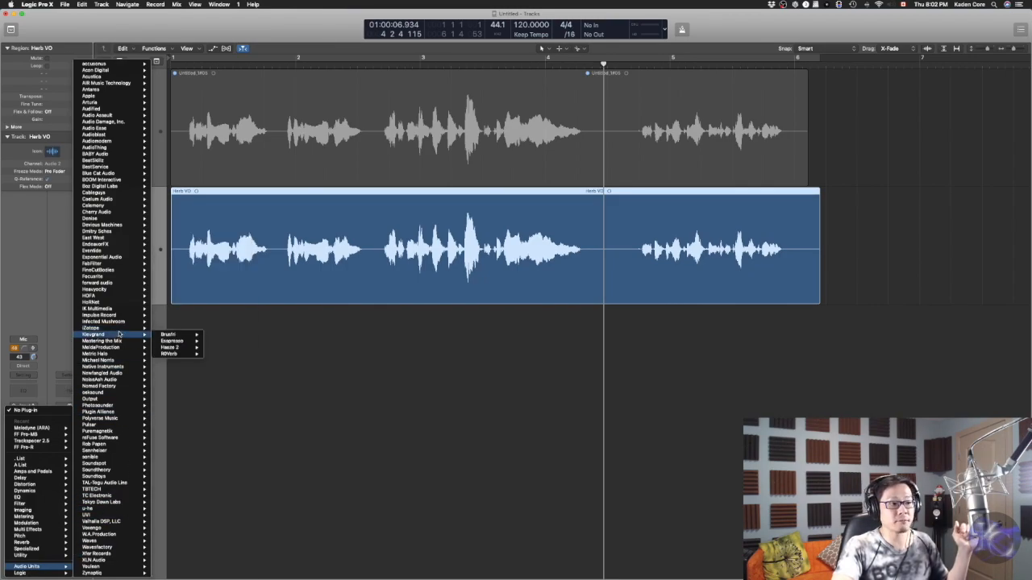
{"action": "mouse_move", "coordinate": [178, 336]}
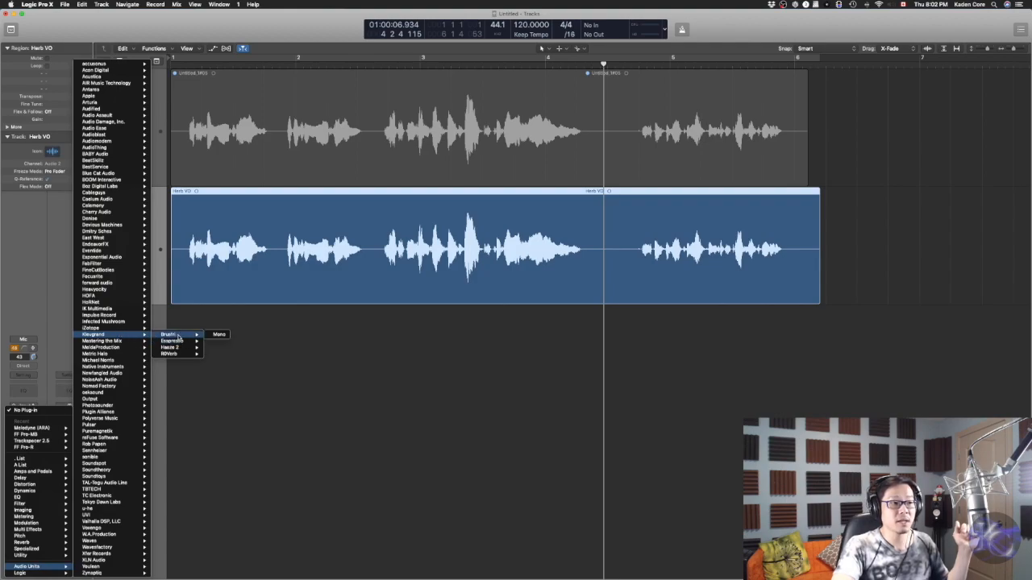
{"action": "left_click", "coordinate": [219, 335]}
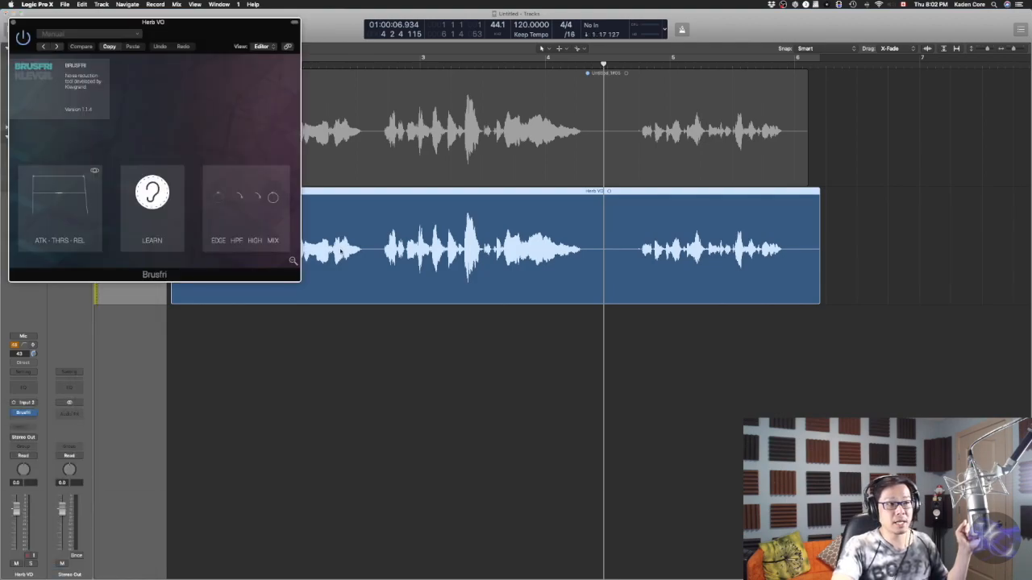
{"action": "left_click_drag", "start_coordinate": [220, 34], "coordinate": [471, 328]}
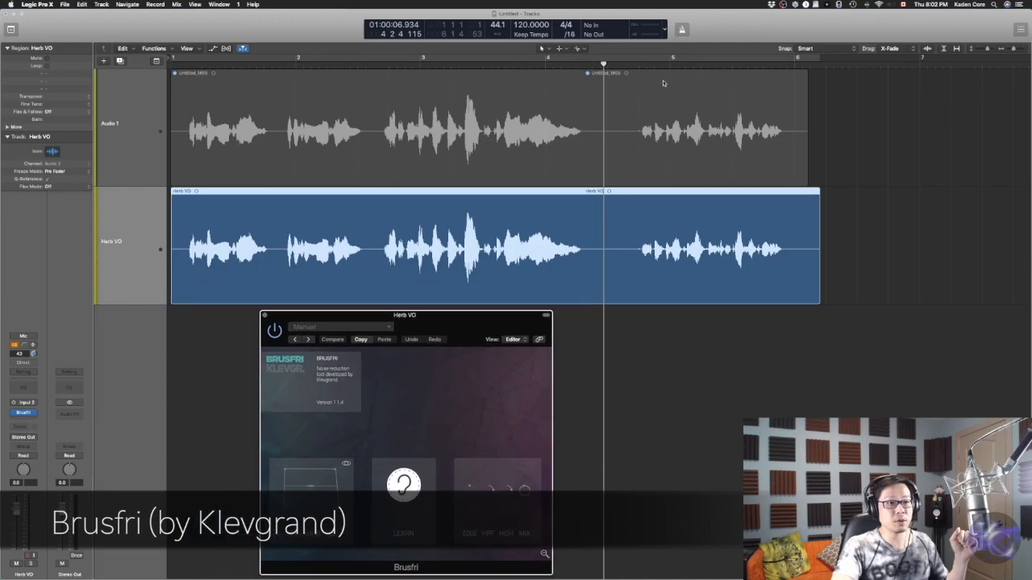
{"action": "left_click_drag", "start_coordinate": [581, 63], "coordinate": [583, 64]}
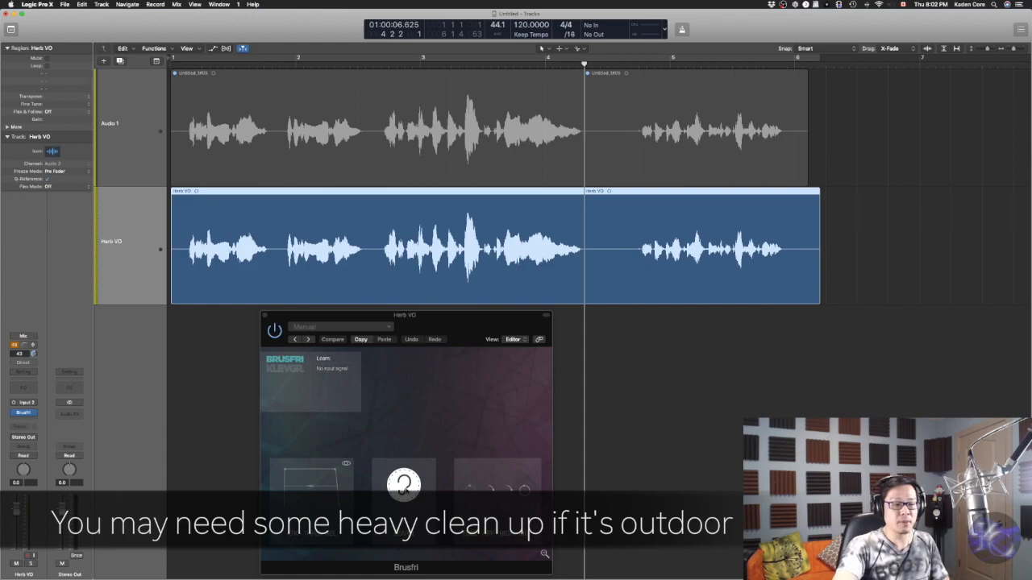
{"action": "left_click", "coordinate": [405, 489]}
{"action": "key", "text": "space"}
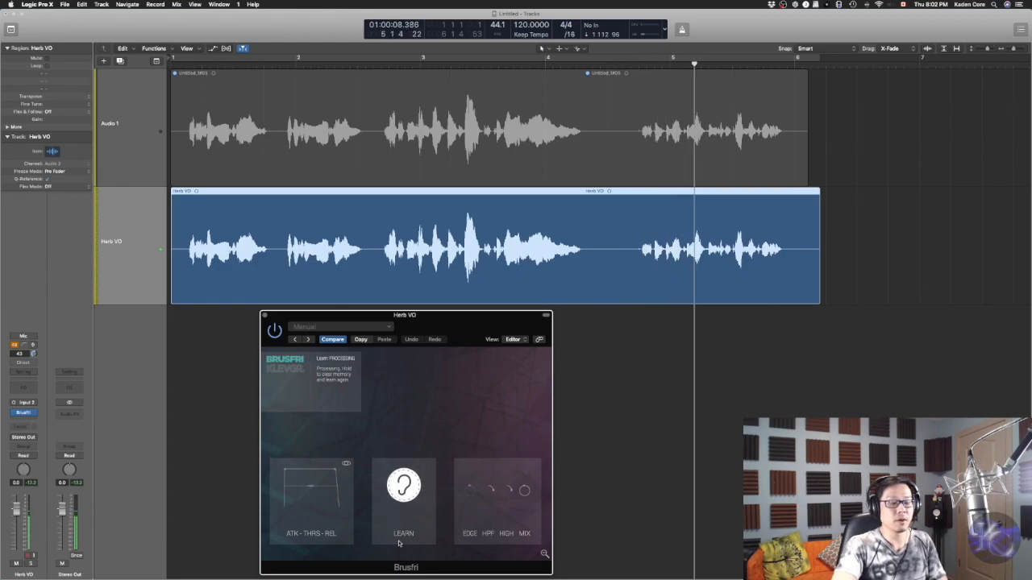
Set a cycle area over the silent gap before bar 5 and let Brusfri learn the noise during playback
{"action": "left_click", "coordinate": [580, 59]}
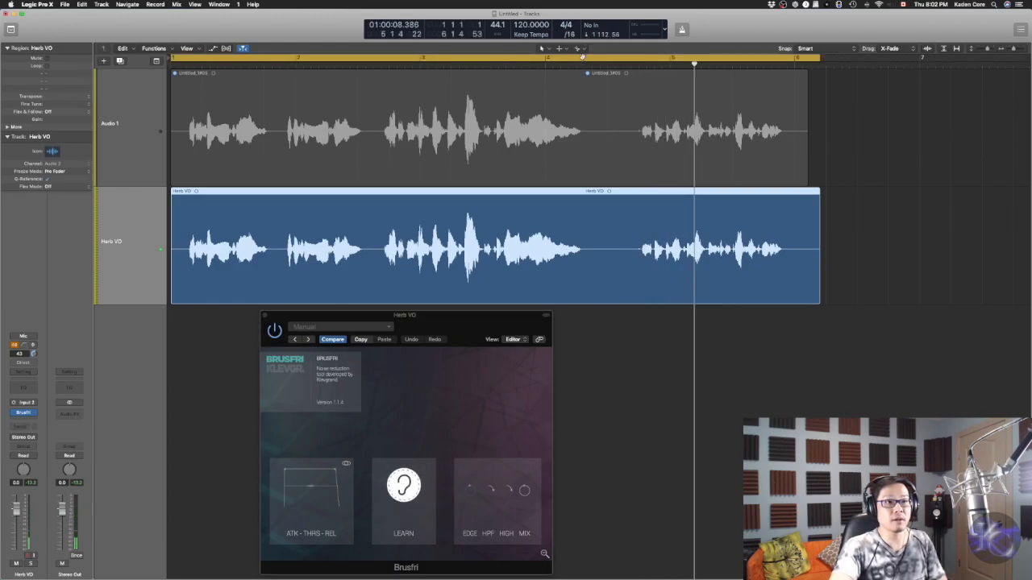
{"action": "left_click", "coordinate": [580, 58]}
{"action": "left_click_drag", "start_coordinate": [578, 58], "coordinate": [613, 60]}
{"action": "left_click", "coordinate": [401, 486]}
{"action": "key", "text": "space"}
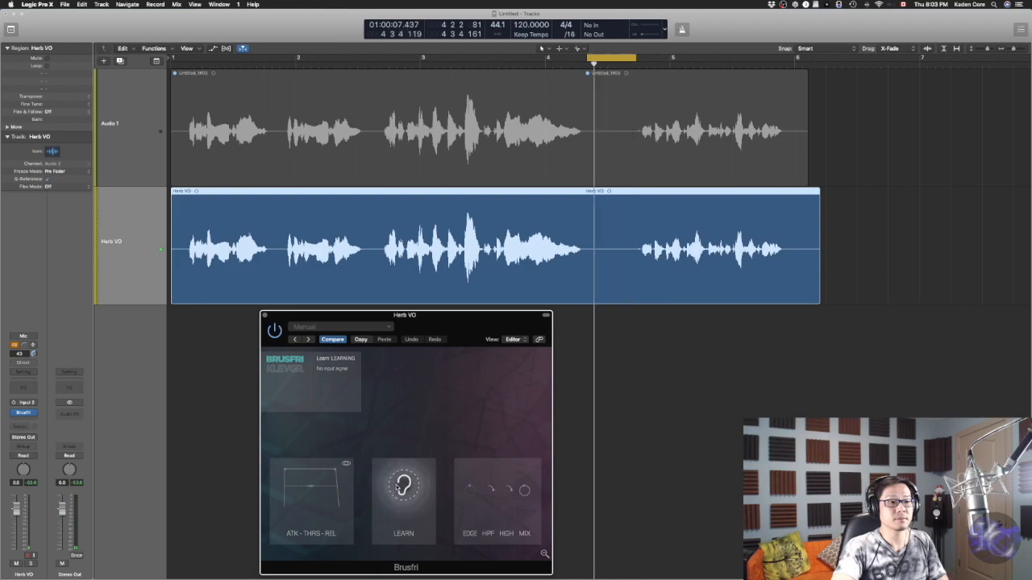
{"action": "left_click", "coordinate": [400, 486]}
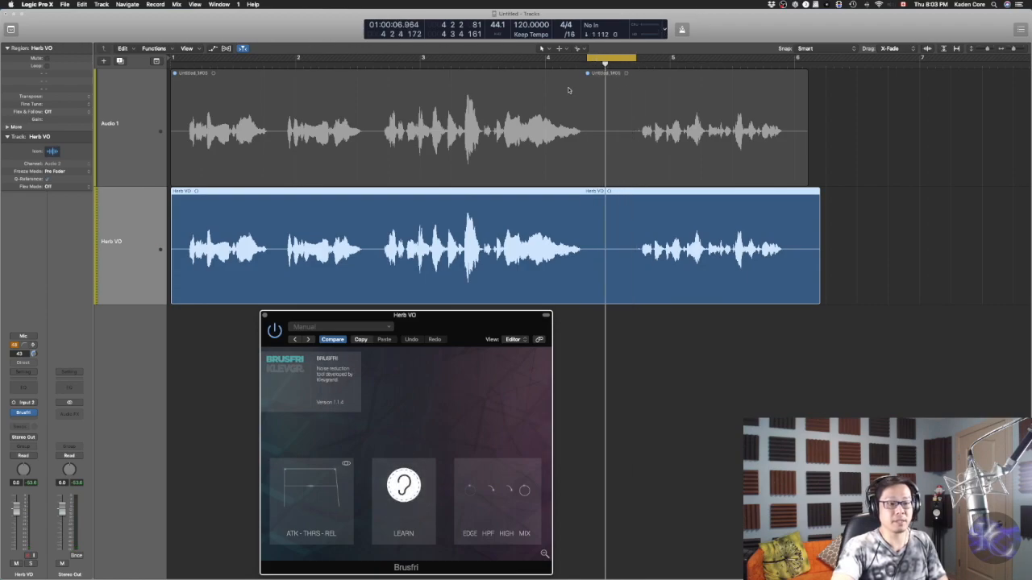
{"action": "left_click", "coordinate": [599, 54]}
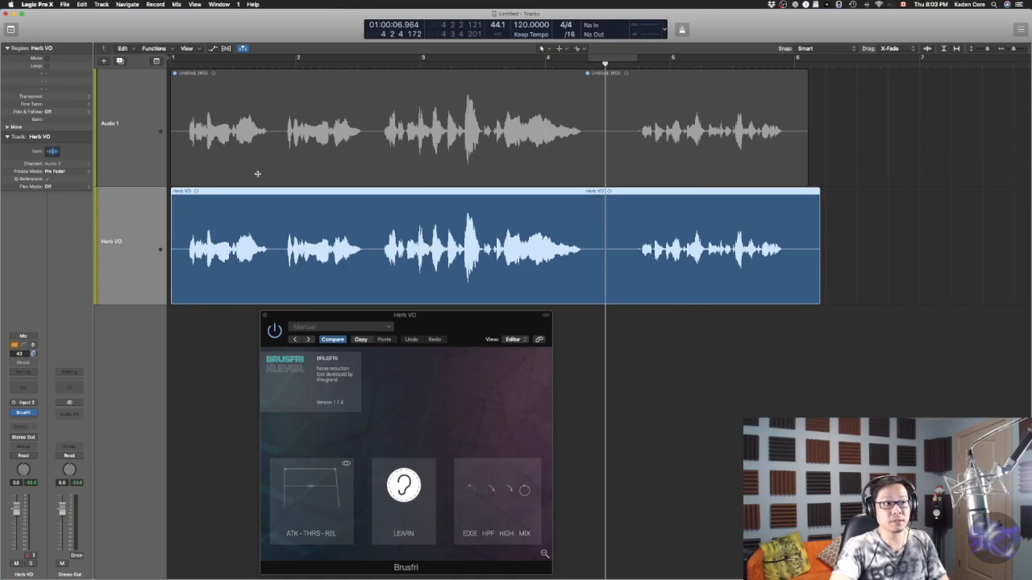
Set a cycle area spanning the whole Herb VO region and play it back
{"action": "left_click", "coordinate": [841, 208]}
{"action": "left_click_drag", "start_coordinate": [840, 199], "coordinate": [788, 216]}
{"action": "key", "text": "super+u"}
{"action": "key", "text": "c"}
{"action": "key", "text": "c"}
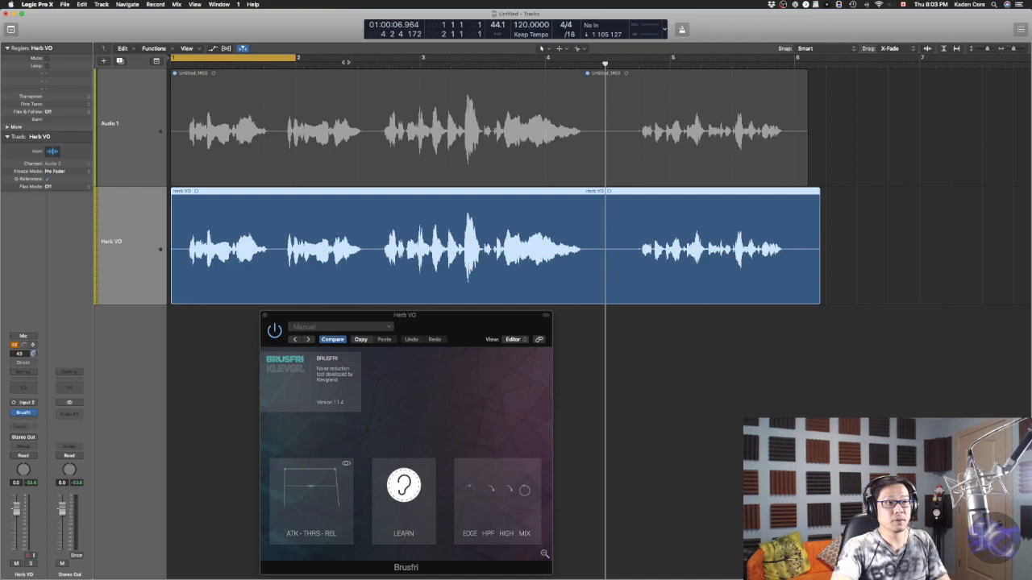
{"action": "left_click_drag", "start_coordinate": [307, 61], "coordinate": [818, 49]}
{"action": "key", "text": "space"}
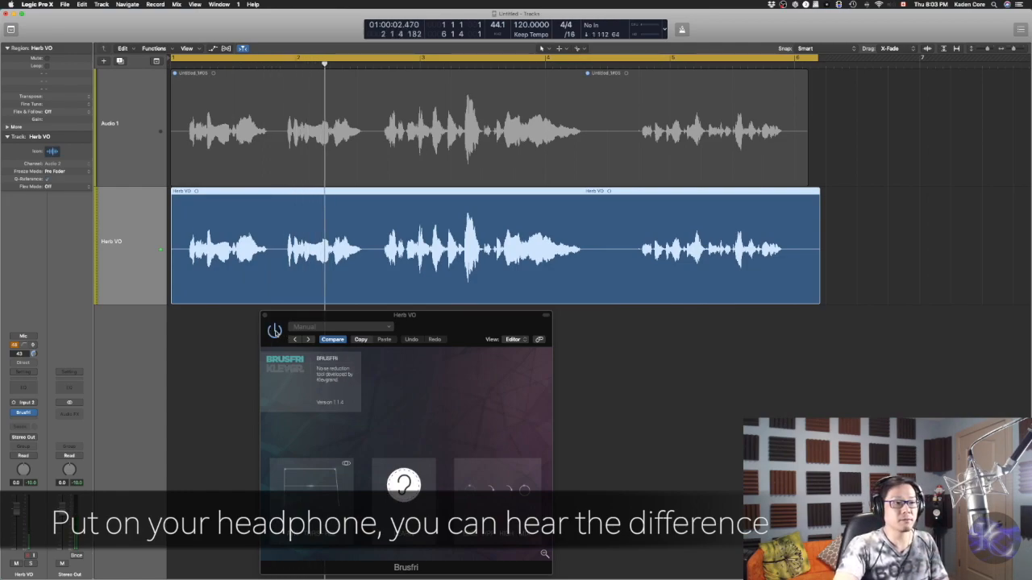
Toggle the Brusfri plug-in bypass on and off while playing the passage to compare the sound
{"action": "left_click", "coordinate": [274, 330]}
{"action": "key", "text": "space"}
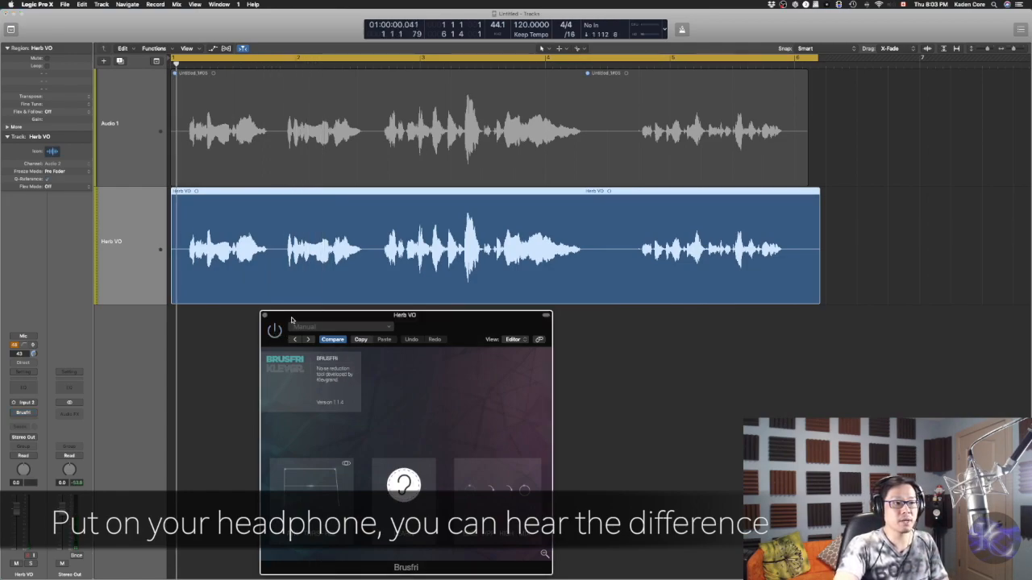
{"action": "left_click", "coordinate": [275, 331]}
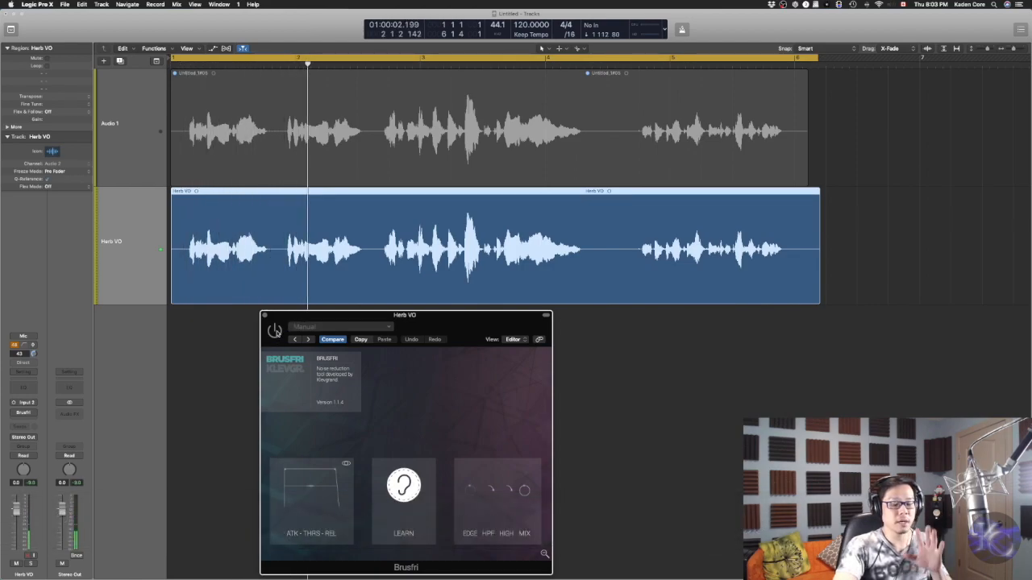
{"action": "key", "text": "space"}
{"action": "left_click", "coordinate": [276, 332]}
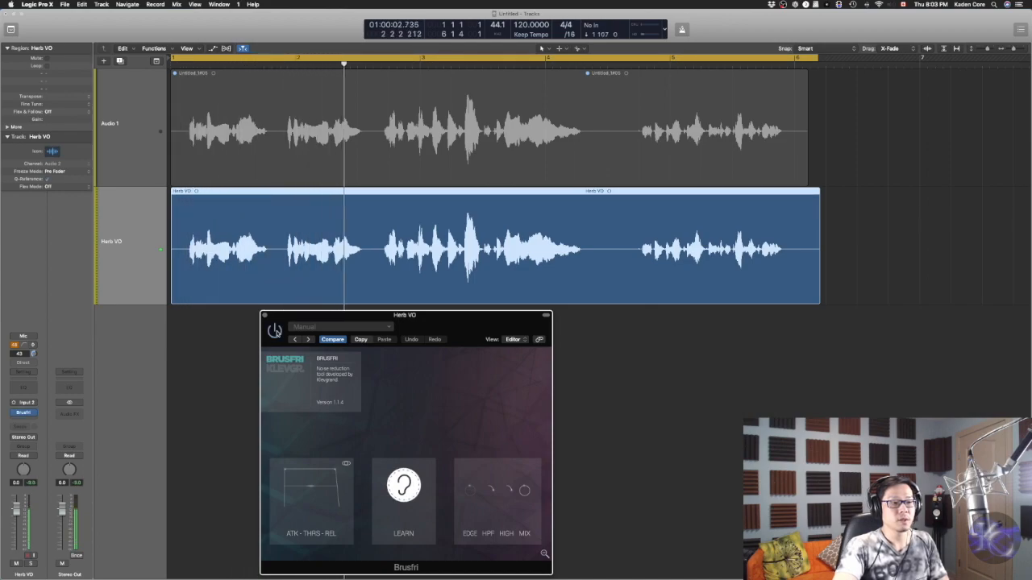
{"action": "key", "text": "space"}
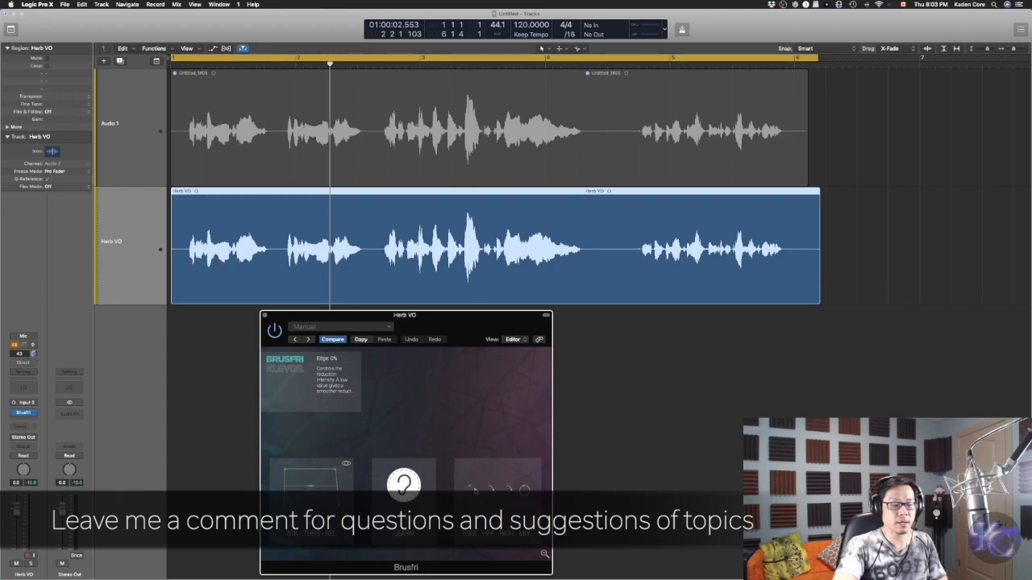
Check Brusfri's Edge setting during playback and close the plug-in window
{"action": "key", "text": "space"}
{"action": "left_click_drag", "start_coordinate": [474, 494], "coordinate": [473, 492]}
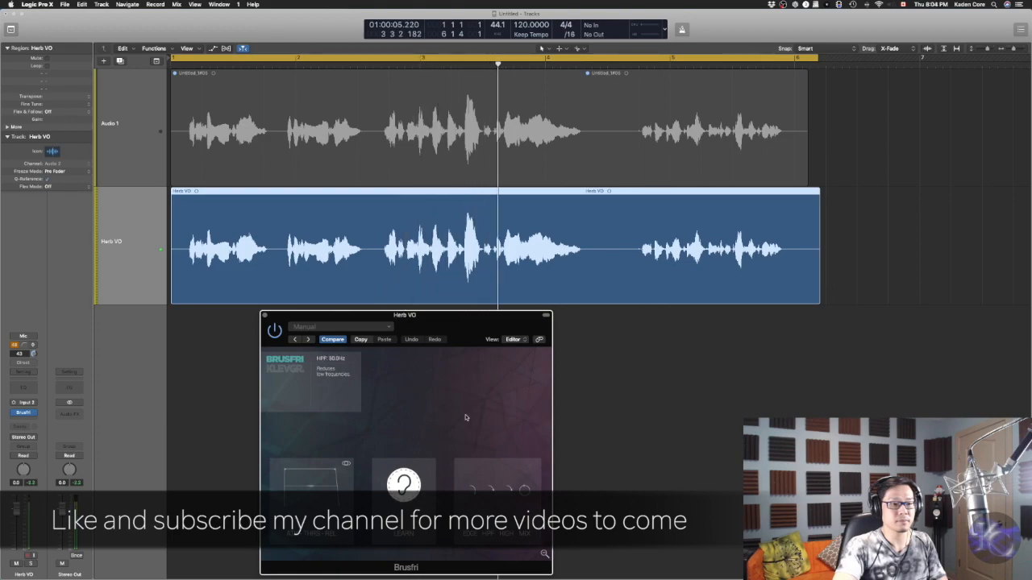
{"action": "key", "text": "space"}
{"action": "left_click", "coordinate": [265, 315]}
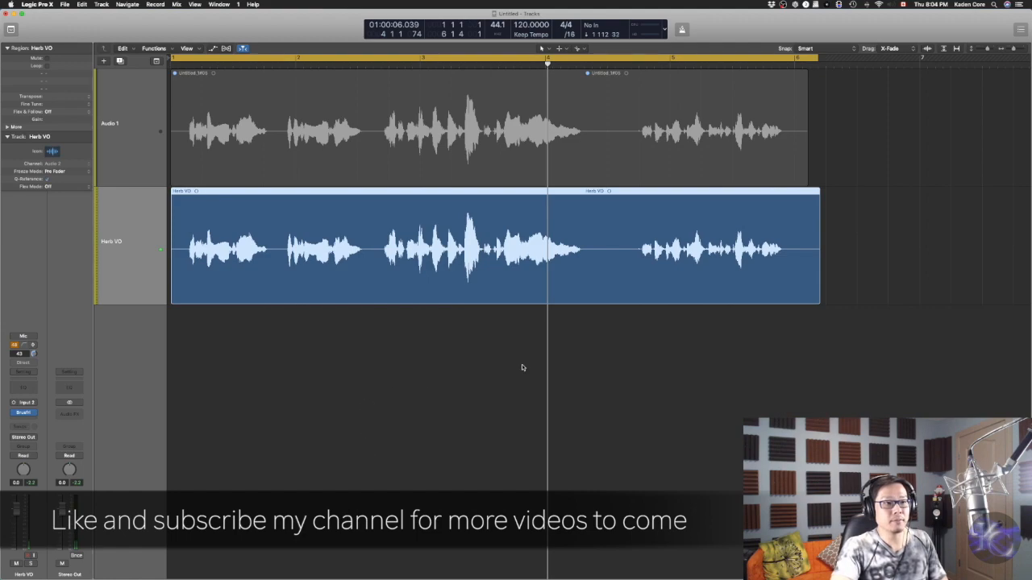
Insert the FF Pro-C 2 Mono>Stereo compressor in the next effect slot of the Herb VO track
{"action": "left_click", "coordinate": [34, 420]}
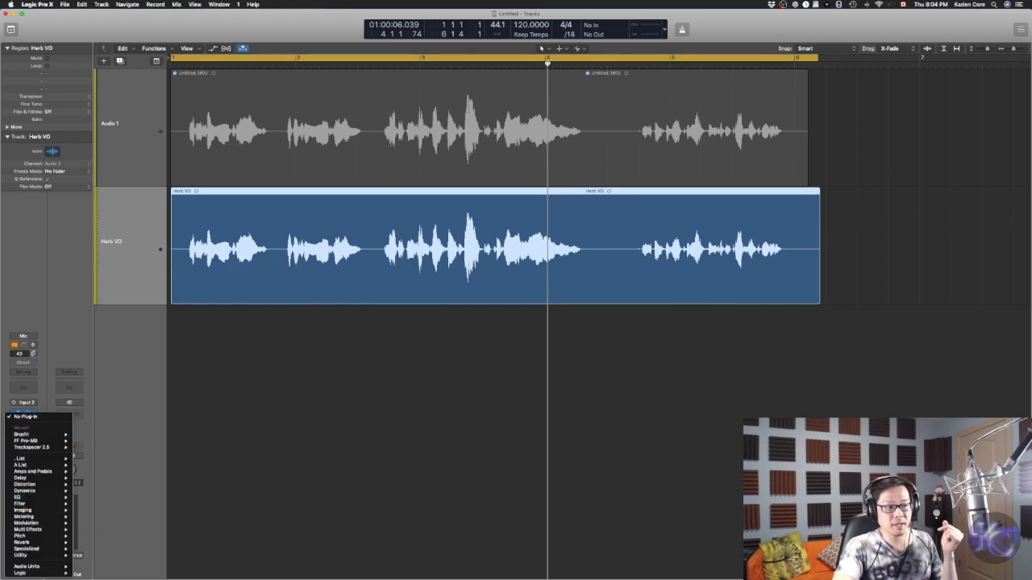
{"action": "mouse_move", "coordinate": [44, 567]}
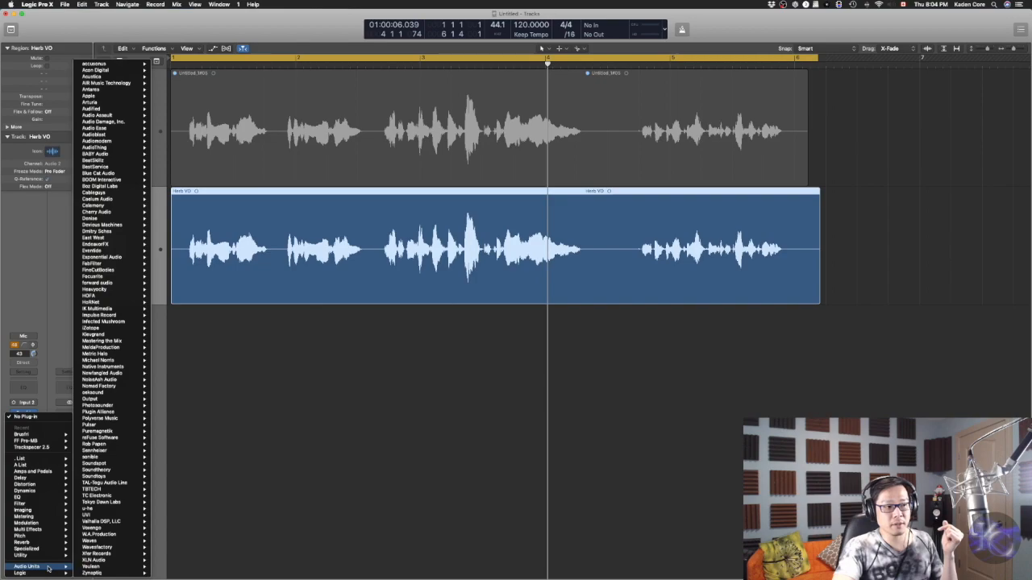
{"action": "mouse_move", "coordinate": [50, 465]}
{"action": "mouse_move", "coordinate": [121, 412]}
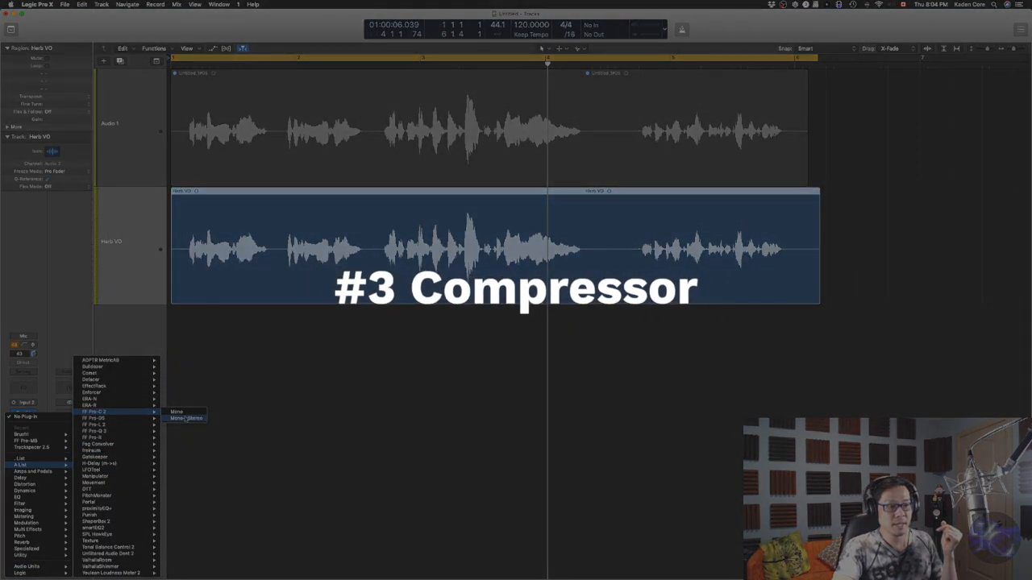
{"action": "left_click", "coordinate": [186, 418]}
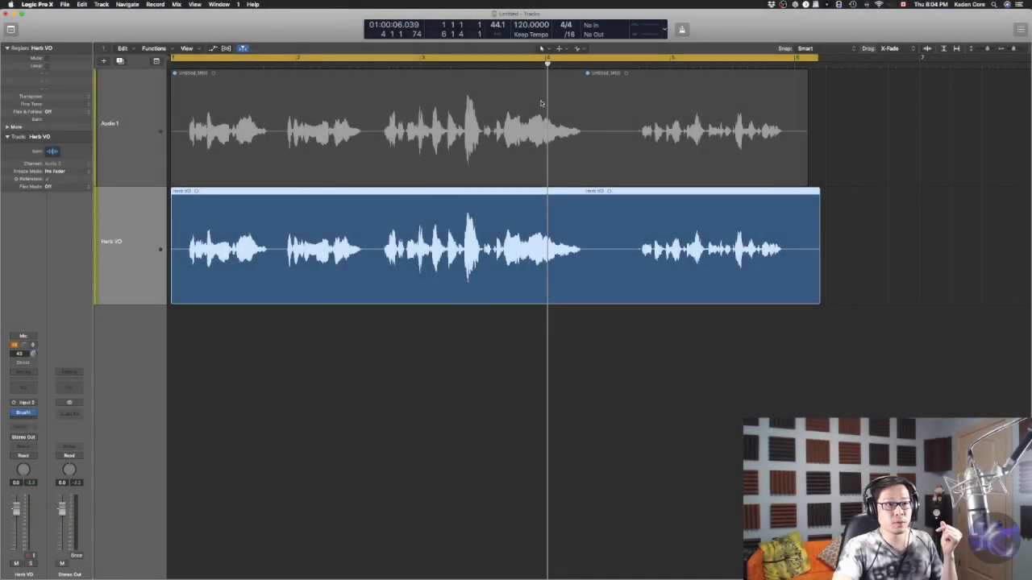
Position the FF Pro-C 2 window, lower the threshold, and switch the compressor style to Opto
{"action": "left_click_drag", "start_coordinate": [238, 30], "coordinate": [698, 316]}
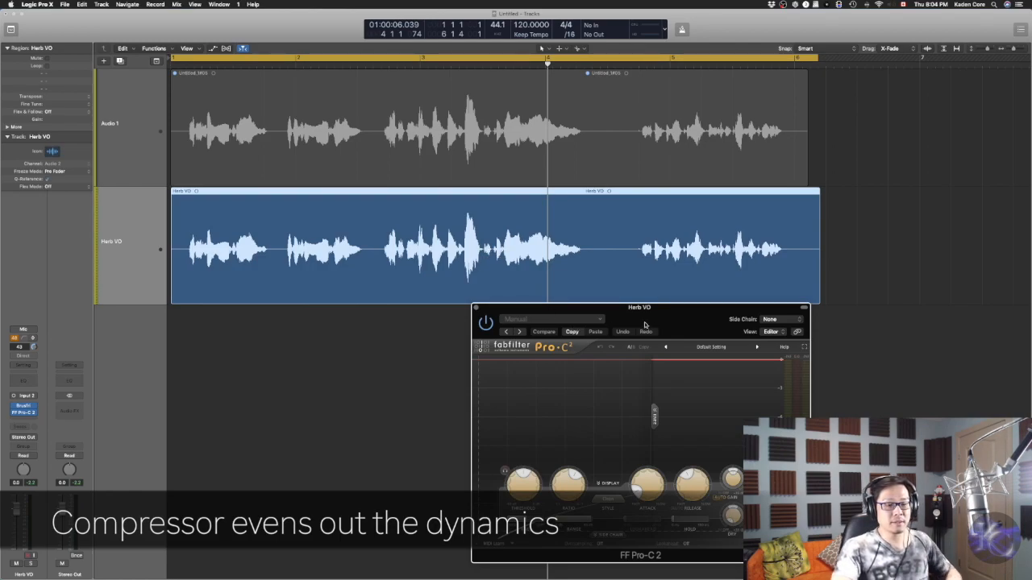
{"action": "left_click_drag", "start_coordinate": [660, 311], "coordinate": [662, 293]}
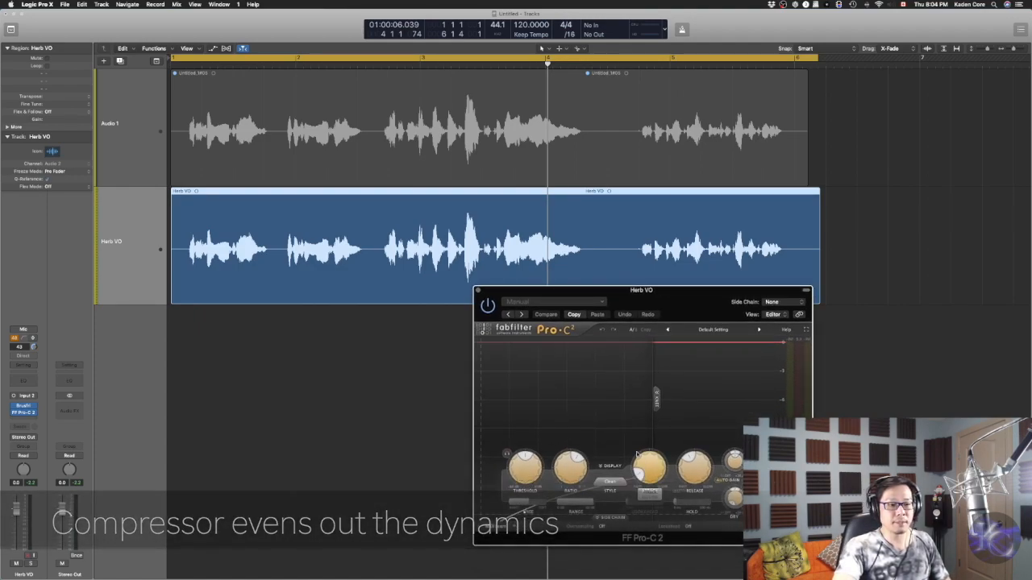
{"action": "left_click_drag", "start_coordinate": [520, 466], "coordinate": [517, 482]}
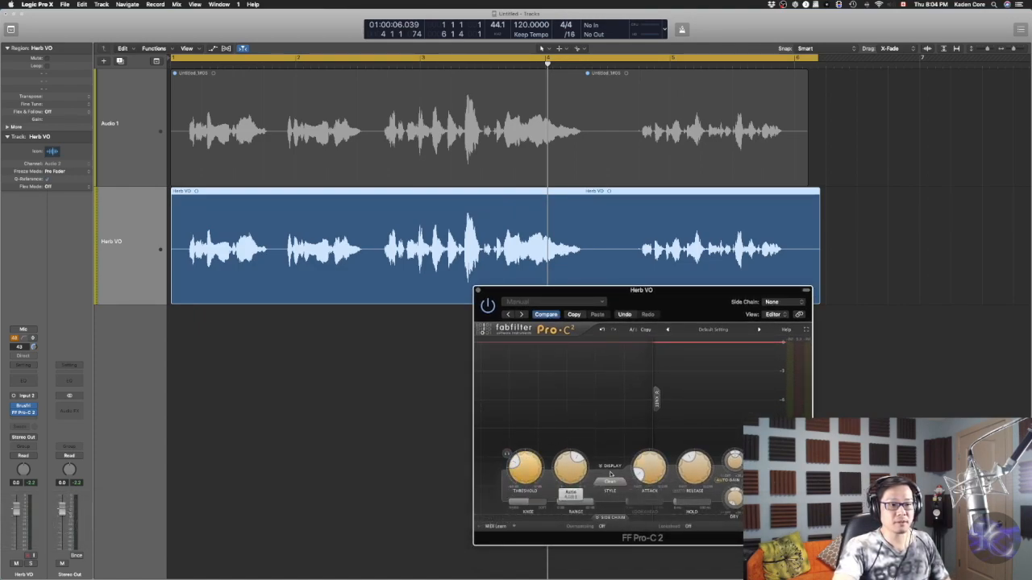
{"action": "left_click", "coordinate": [610, 482]}
{"action": "left_click", "coordinate": [610, 507]}
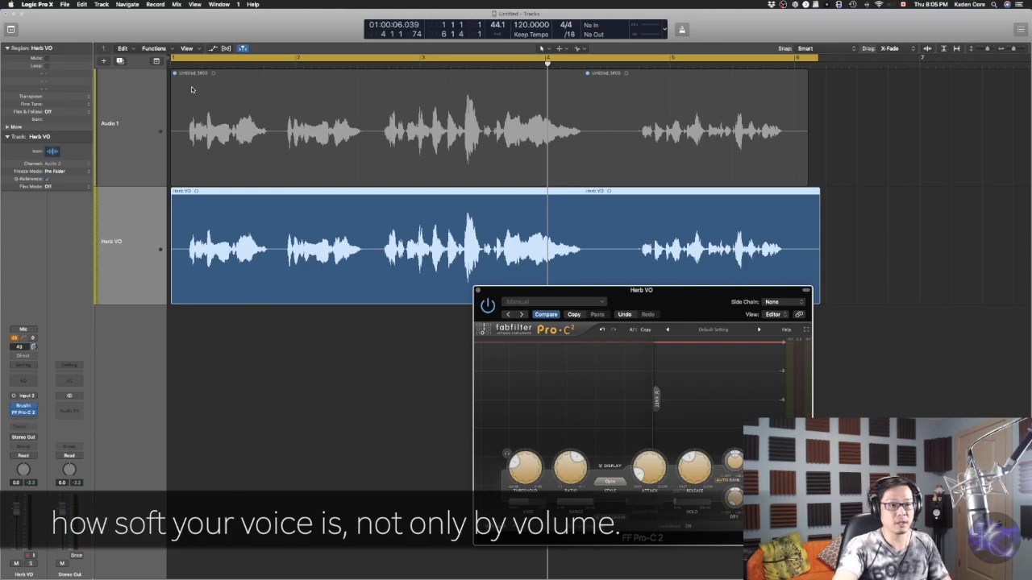
Play the vocal through the compressor and toggle the Pro-C 2 bypass to compare the sound
{"action": "key", "text": "space"}
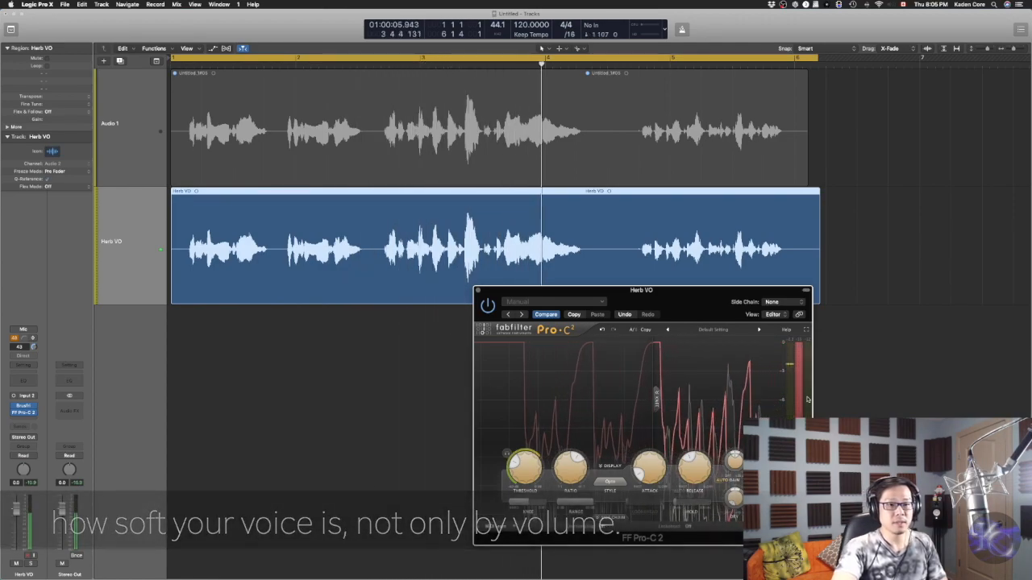
{"action": "mouse_move", "coordinate": [528, 470]}
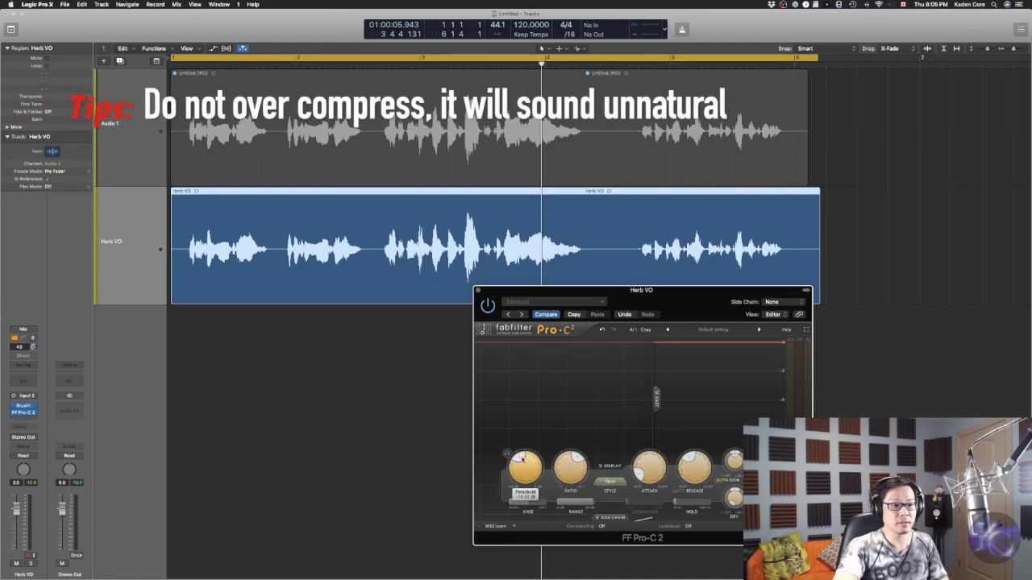
{"action": "key", "text": "space"}
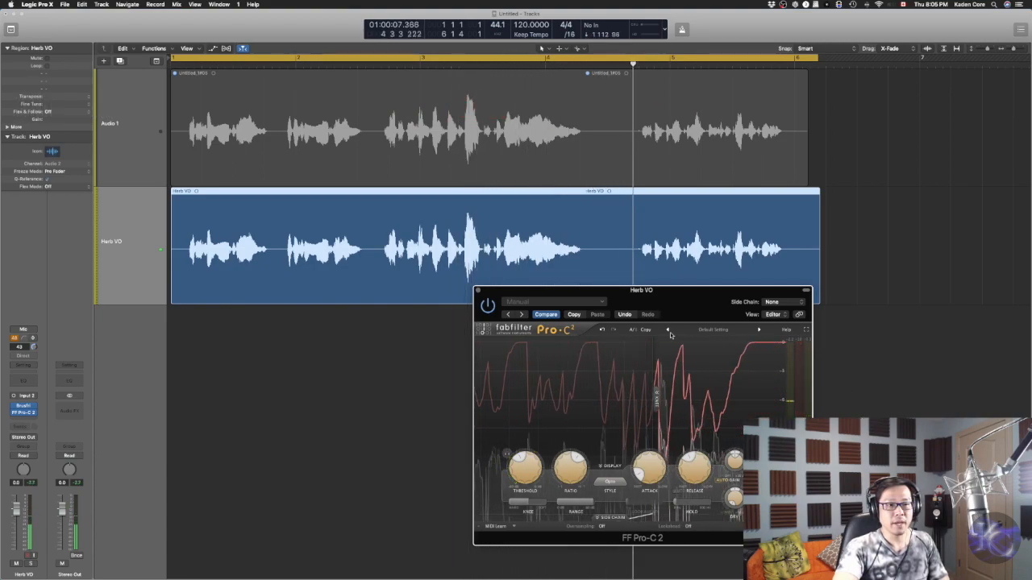
{"action": "key", "text": "space"}
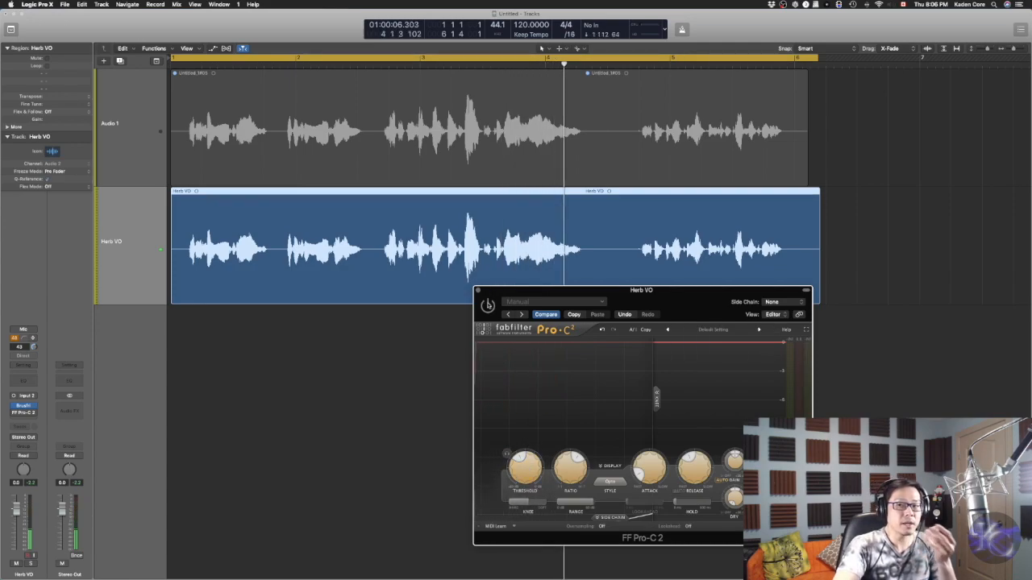
{"action": "left_click", "coordinate": [487, 304]}
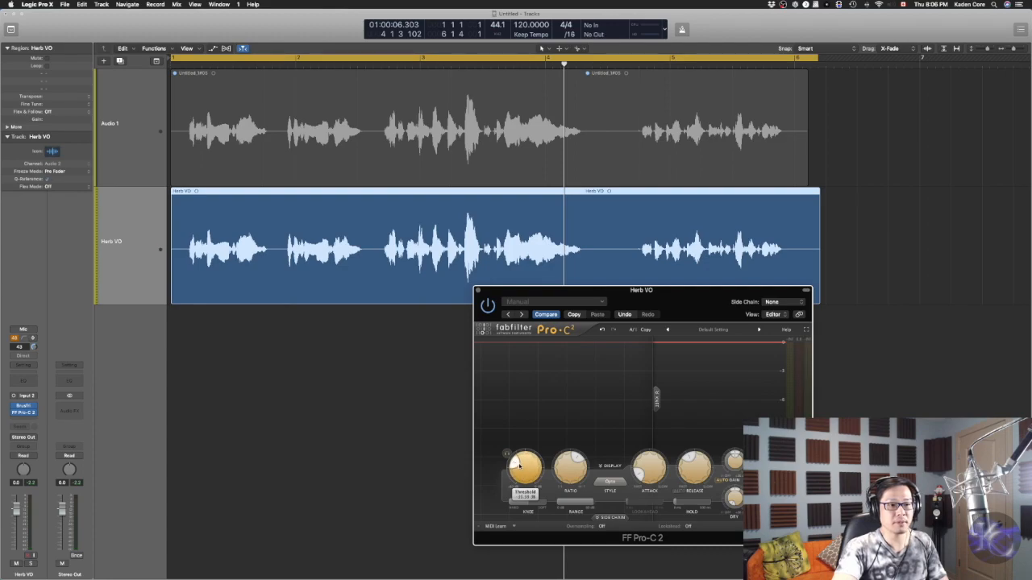
{"action": "key", "text": "Return"}
Play the passage again to listen to the compression, then close the Pro-C 2 window
{"action": "key", "text": "space"}
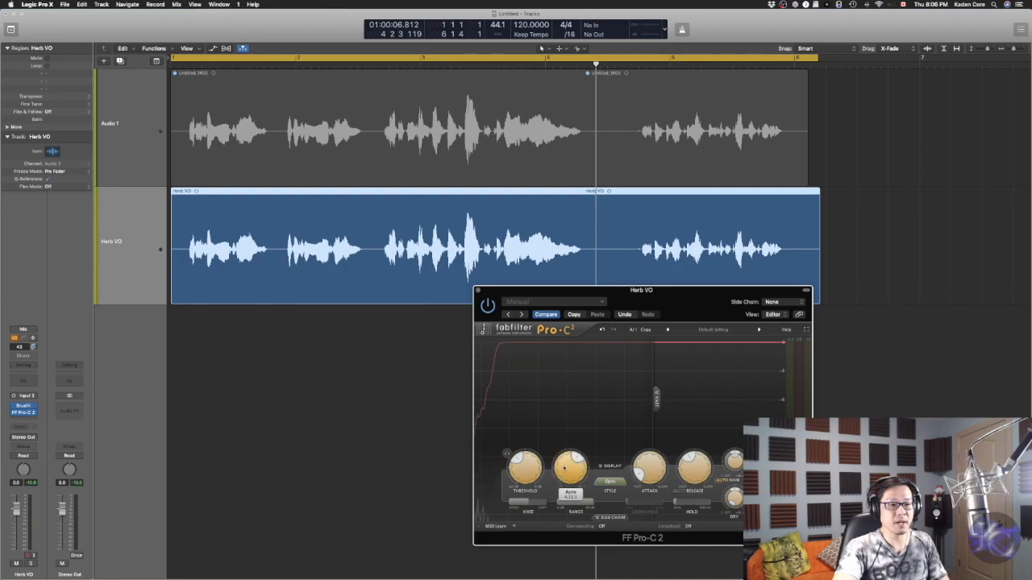
{"action": "key", "text": "space"}
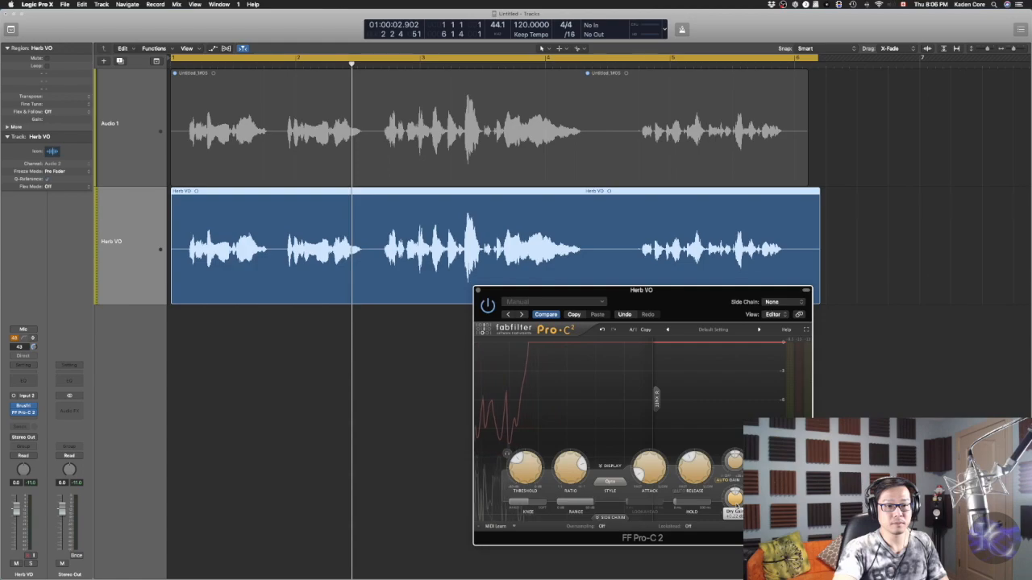
{"action": "key", "text": "space"}
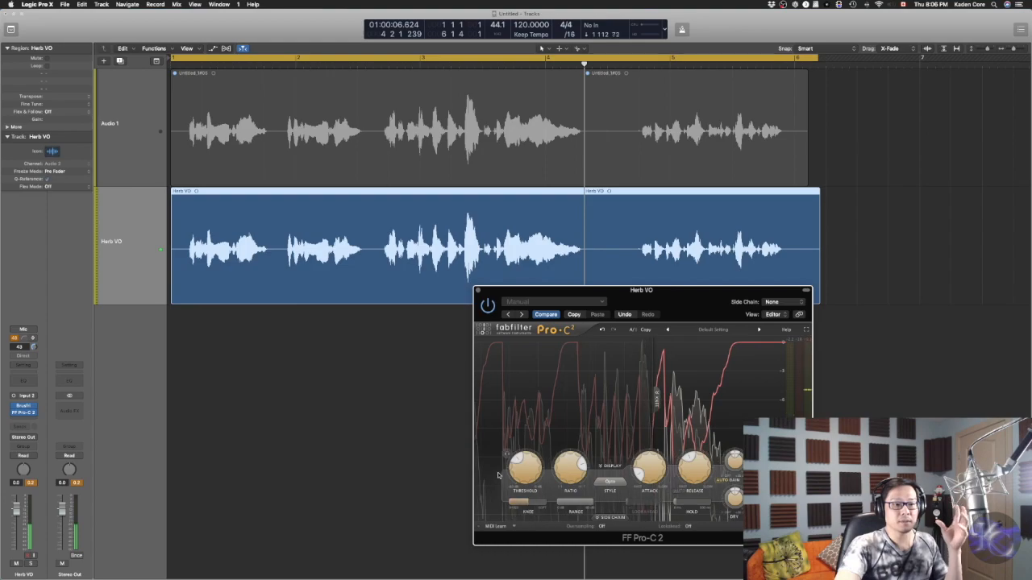
{"action": "mouse_move", "coordinate": [524, 466]}
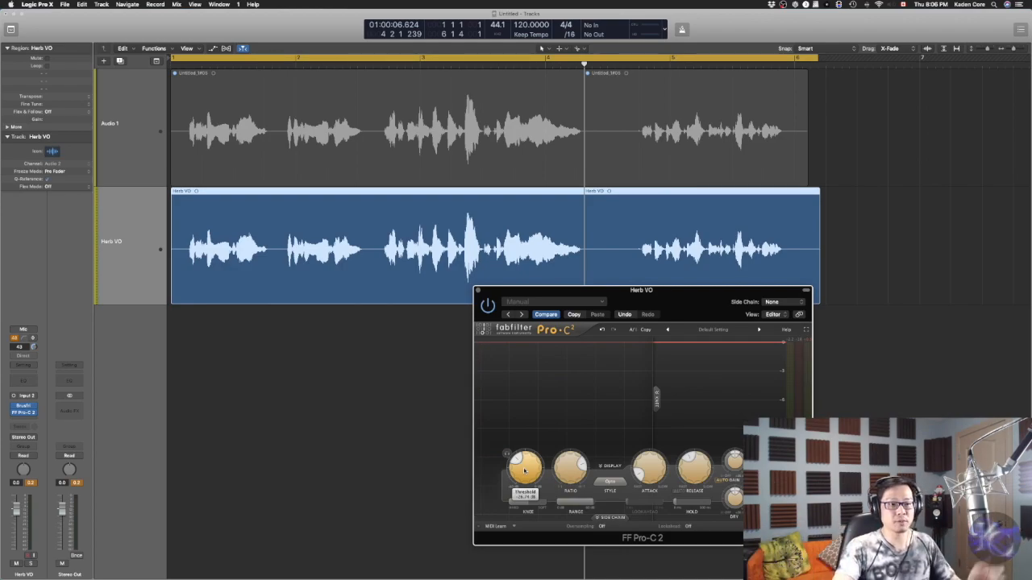
{"action": "left_click", "coordinate": [478, 291]}
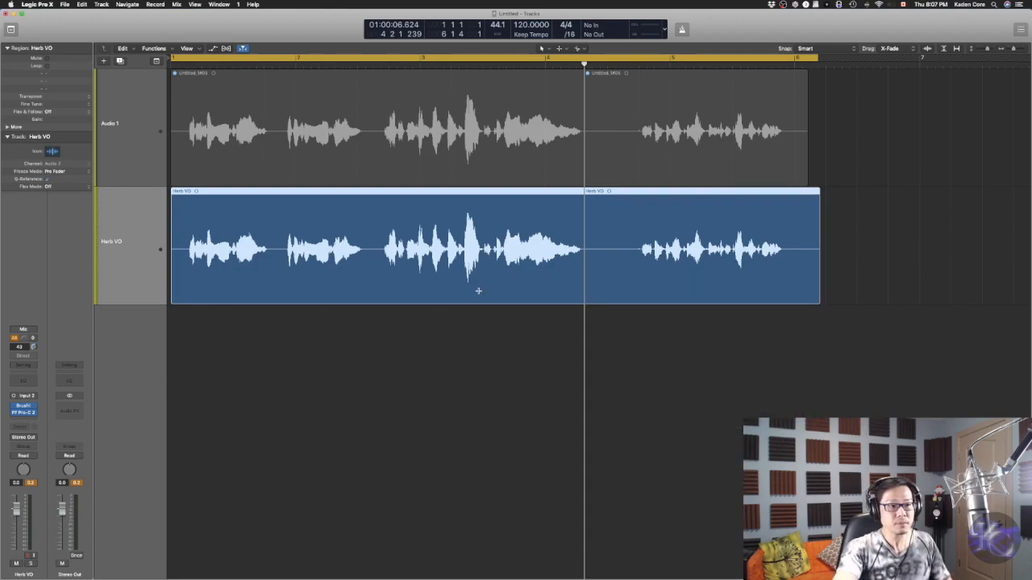
Insert iZotope Nectar 3 in the next effect slot of the Herb VO track
{"action": "left_click", "coordinate": [36, 421]}
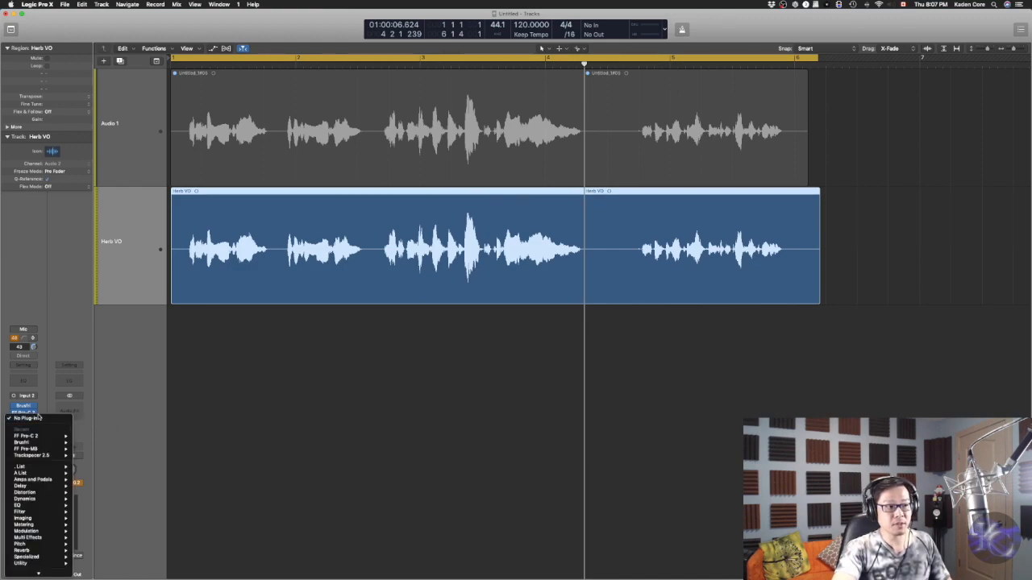
{"action": "mouse_move", "coordinate": [49, 569]}
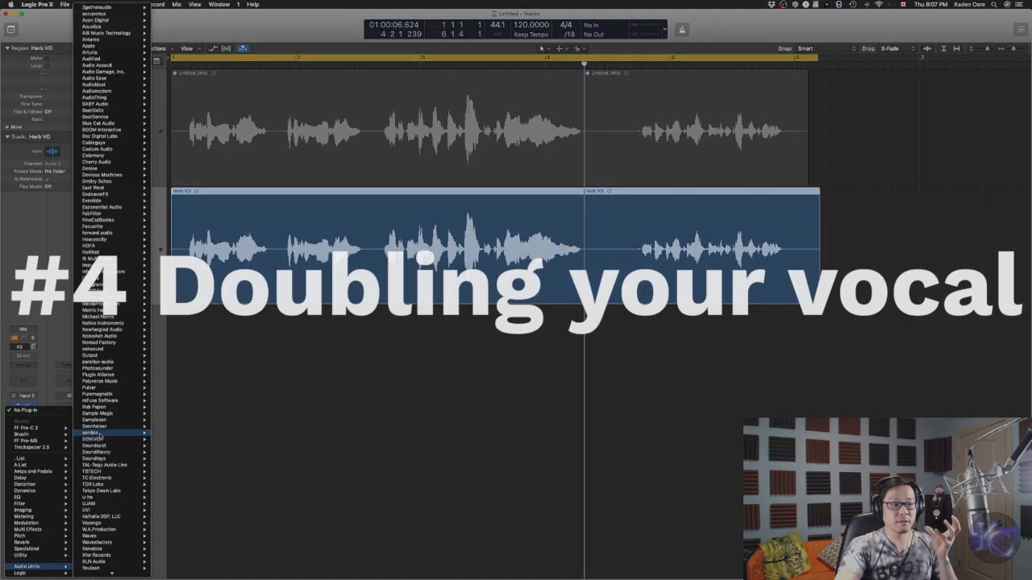
{"action": "mouse_move", "coordinate": [129, 278]}
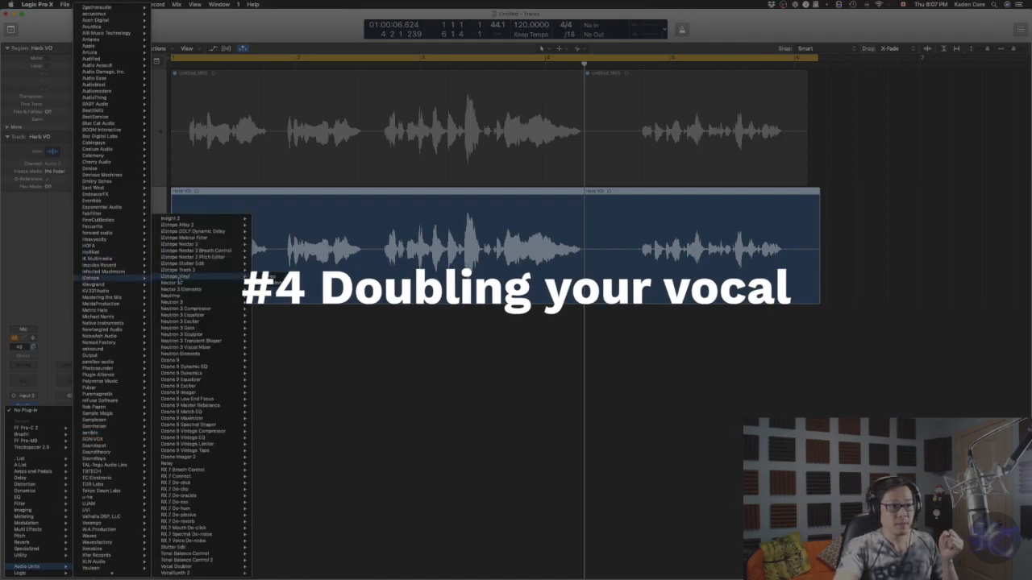
{"action": "mouse_move", "coordinate": [226, 283]}
{"action": "left_click", "coordinate": [278, 283]}
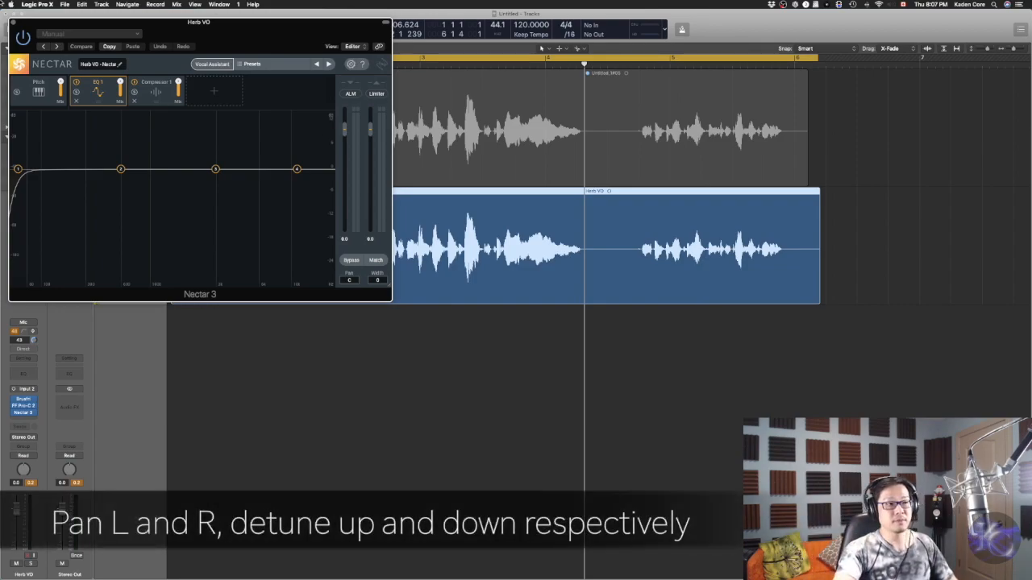
In Nectar 3, remove the Compressor and EQ modules and add a Harmony module
{"action": "left_click_drag", "start_coordinate": [218, 37], "coordinate": [587, 277]}
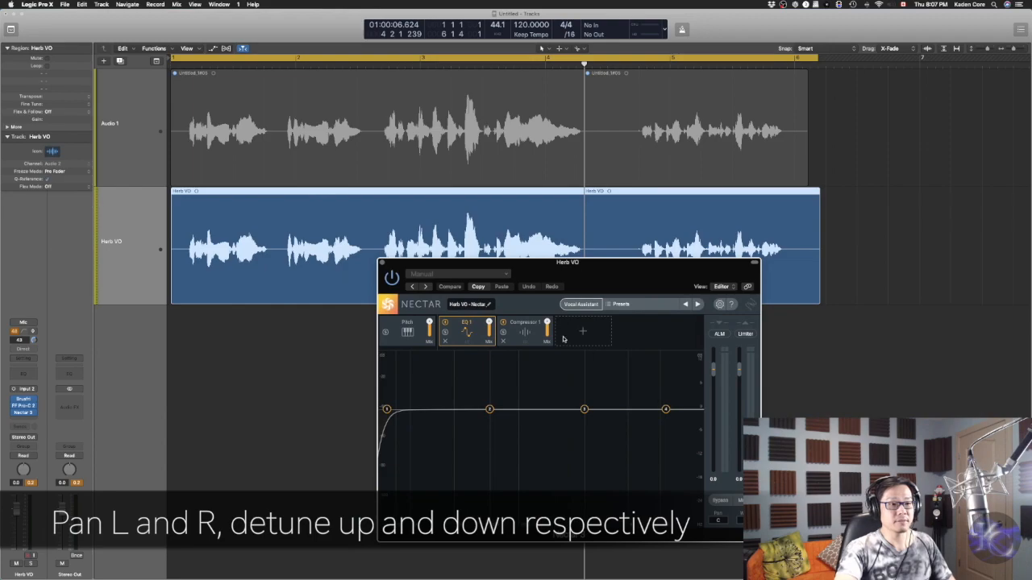
{"action": "left_click", "coordinate": [502, 342]}
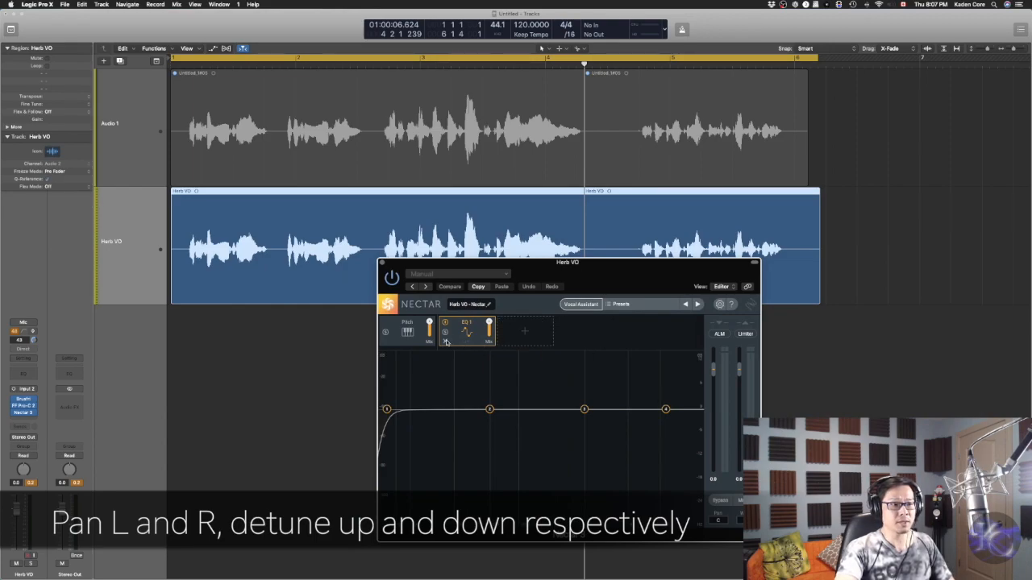
{"action": "left_click", "coordinate": [445, 342]}
{"action": "left_click", "coordinate": [468, 341]}
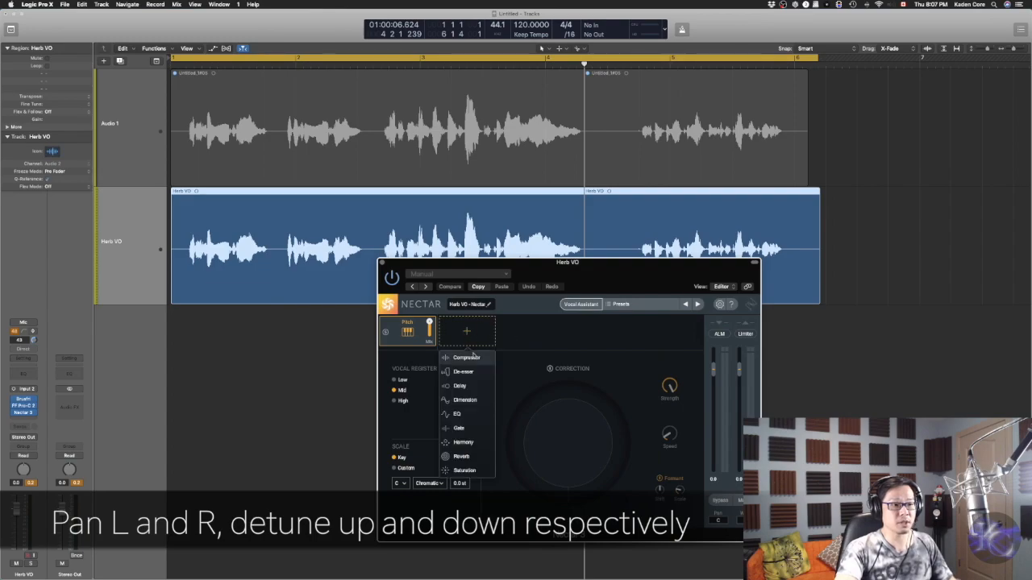
{"action": "left_click", "coordinate": [465, 442]}
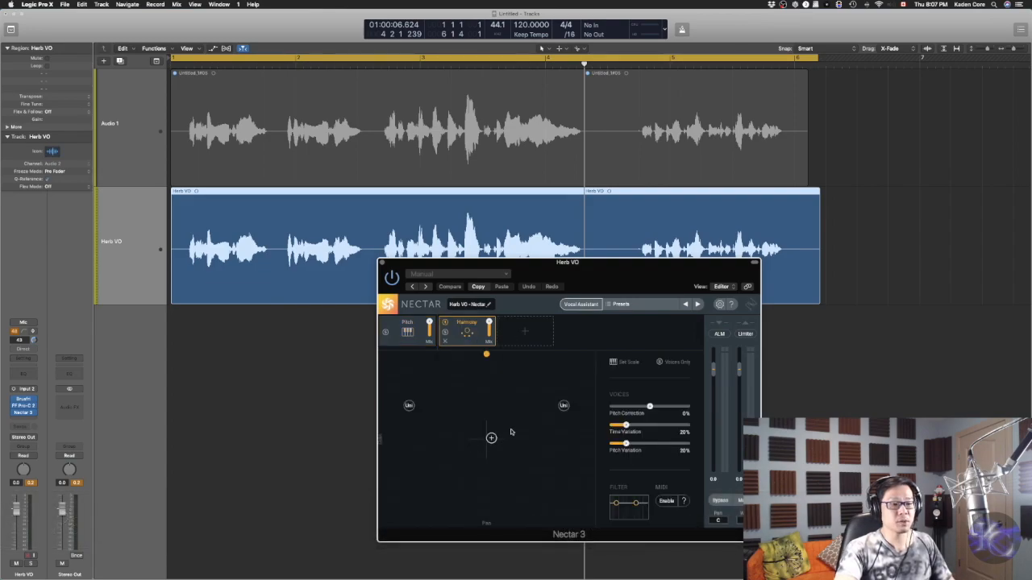
Pan the two Harmony unison voices hard left and right and adjust their pitch to detune them
{"action": "left_click_drag", "start_coordinate": [564, 406], "coordinate": [592, 445]}
{"action": "left_click_drag", "start_coordinate": [409, 405], "coordinate": [383, 445]}
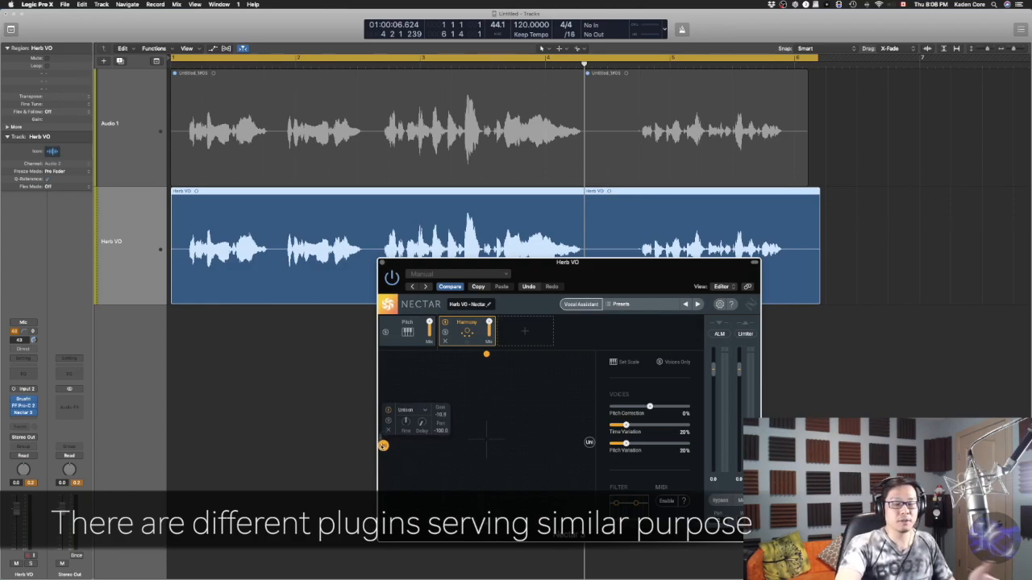
{"action": "left_click_drag", "start_coordinate": [670, 267], "coordinate": [575, 282]}
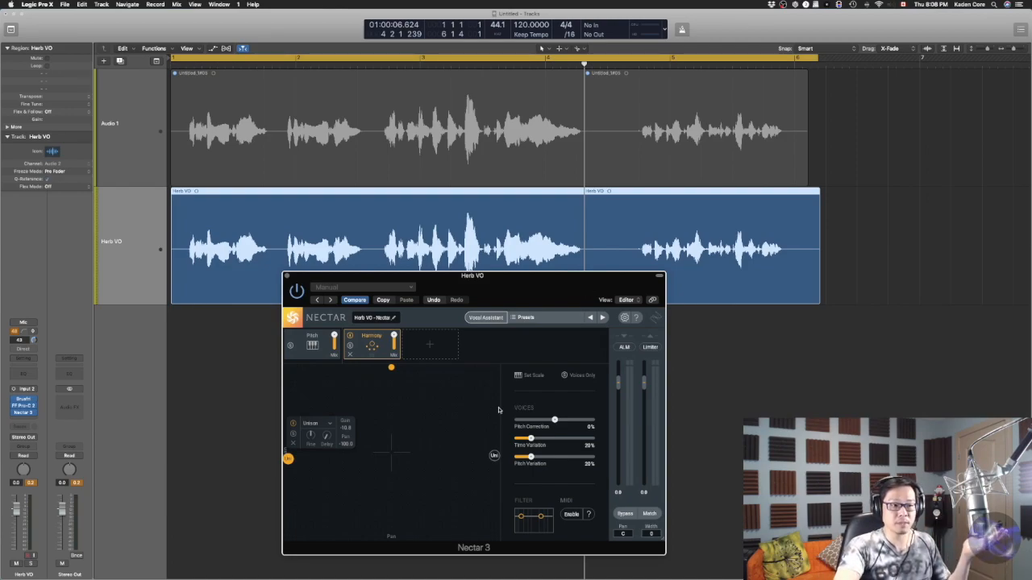
{"action": "left_click", "coordinate": [495, 457]}
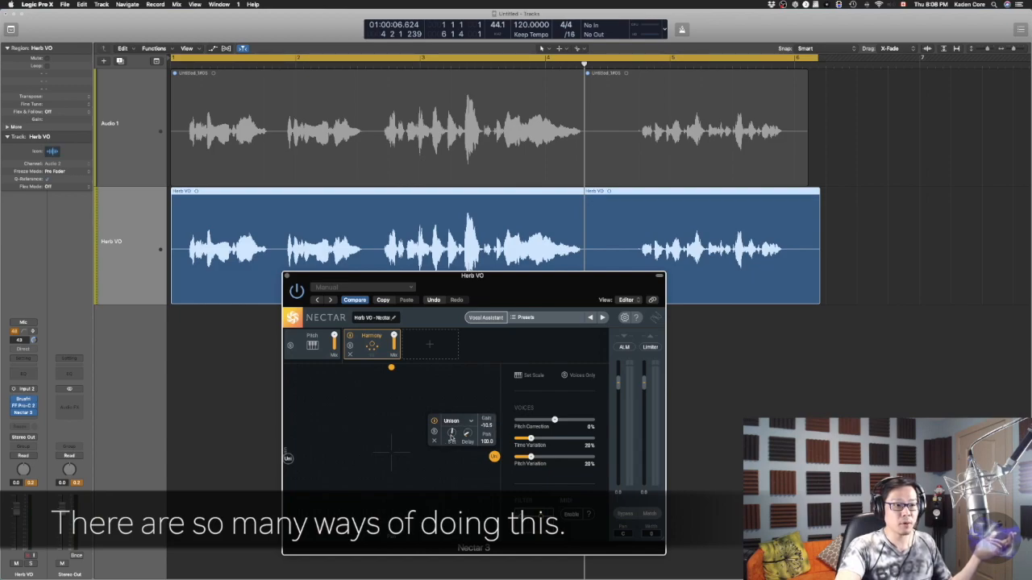
{"action": "mouse_move", "coordinate": [453, 432]}
{"action": "left_mouse_down"}
{"action": "mouse_move", "coordinate": [453, 444]}
{"action": "mouse_move", "coordinate": [453, 429]}
{"action": "left_mouse_up"}
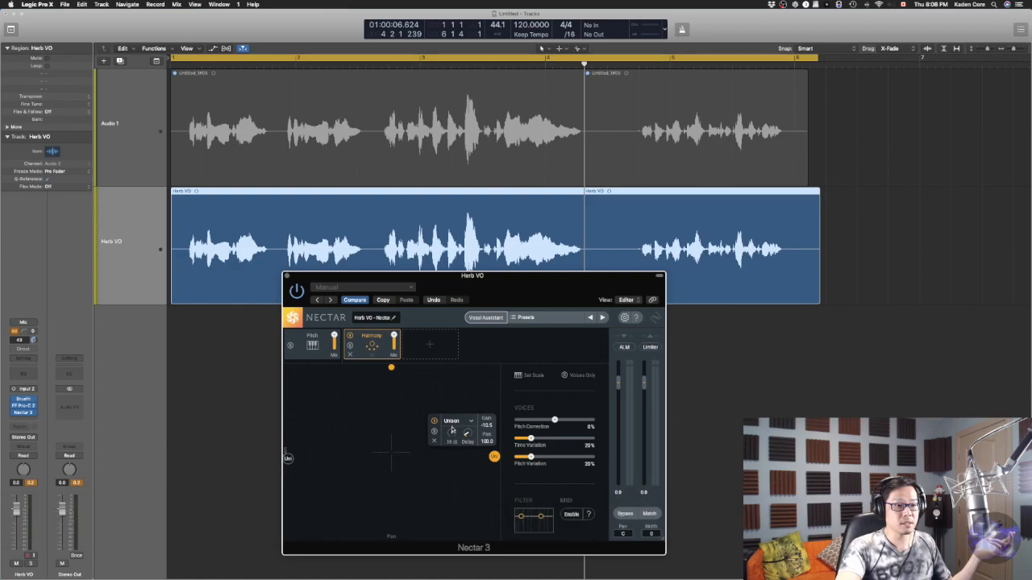
{"action": "left_click_drag", "start_coordinate": [451, 431], "coordinate": [312, 435]}
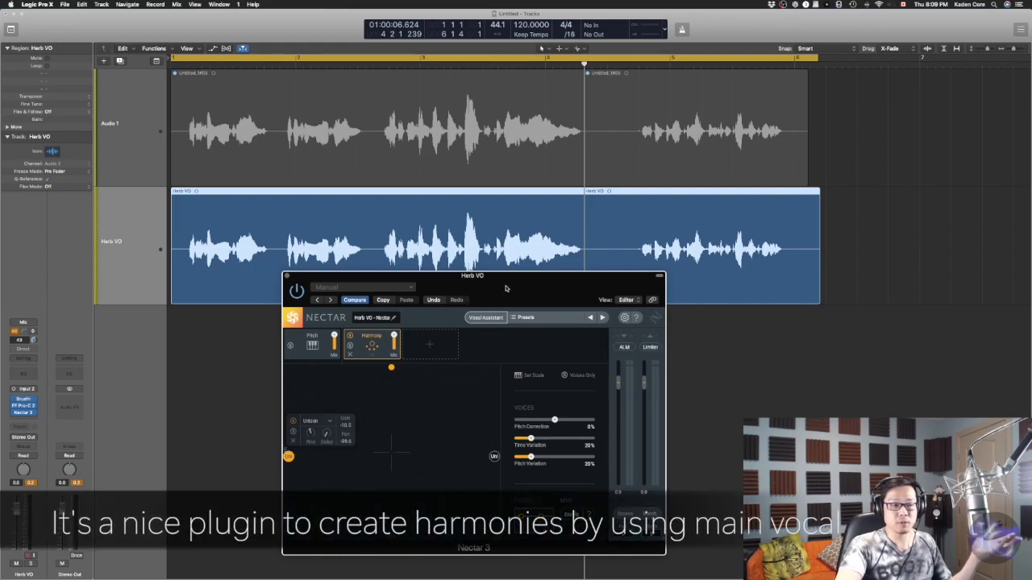
Play the doubled vocal with Nectar's Limiter switched on, and close the plug-in window
{"action": "left_click_drag", "start_coordinate": [507, 287], "coordinate": [487, 299]}
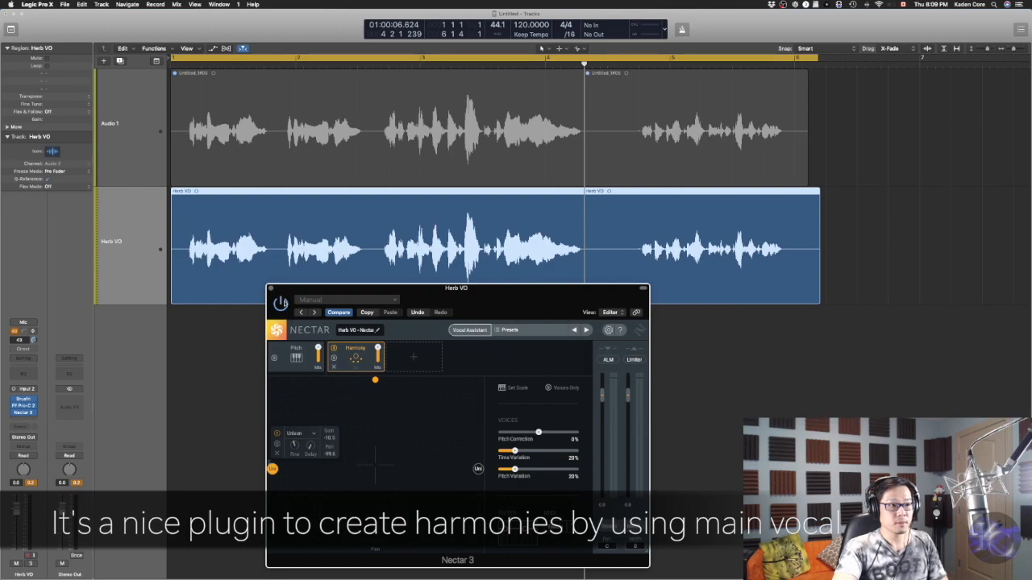
{"action": "key", "text": "space"}
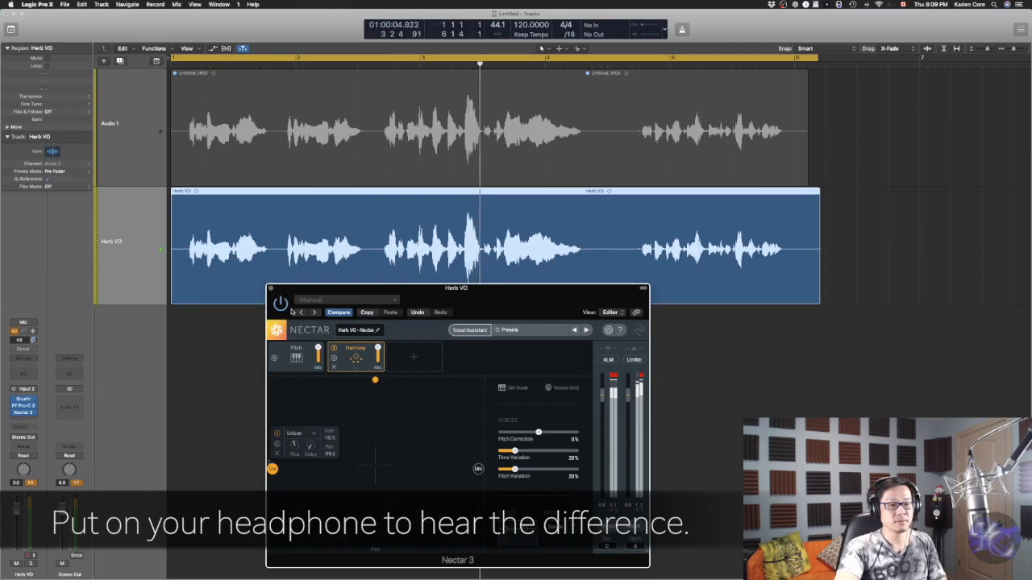
{"action": "left_click", "coordinate": [641, 362]}
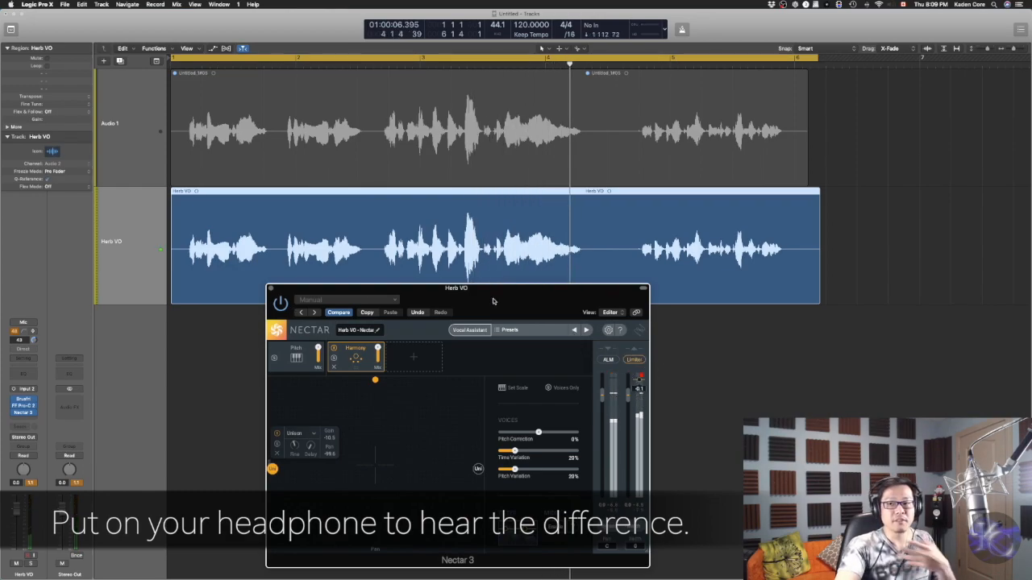
{"action": "left_click", "coordinate": [270, 288]}
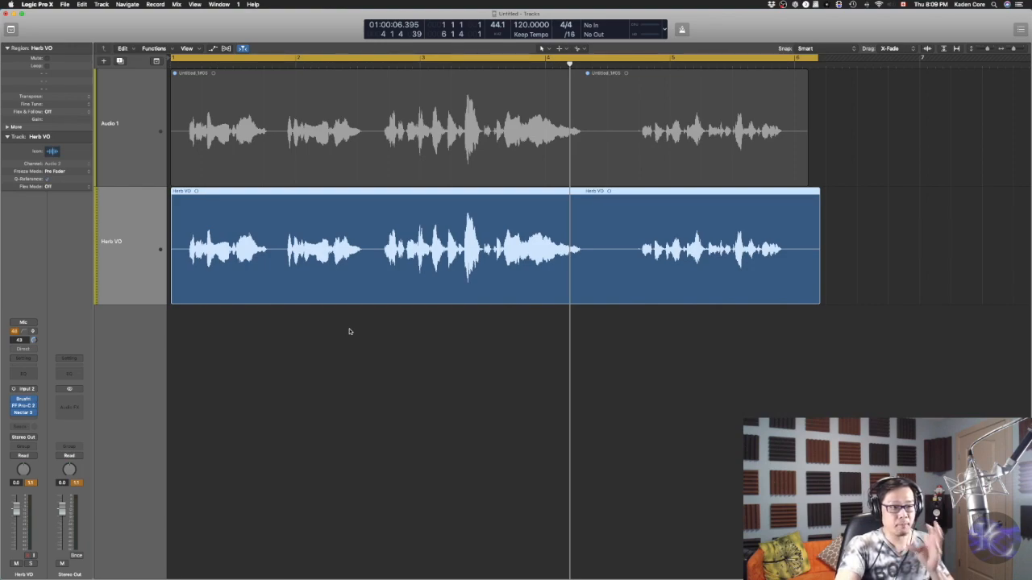
Open the mixer and add three sends on the Herb VO channel to Bus 10, Bus 11 and Bus 12
{"action": "left_click", "coordinate": [33, 483]}
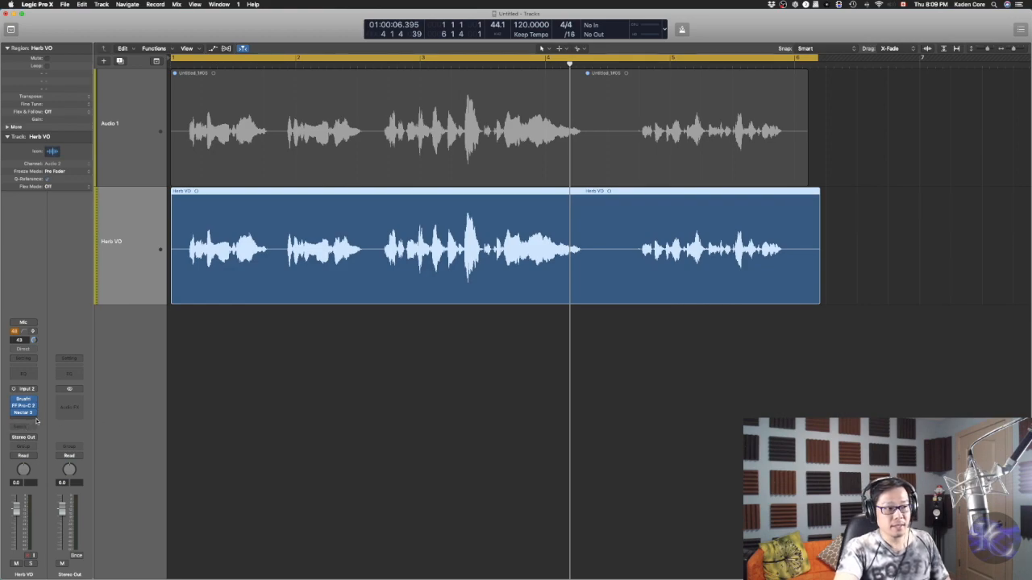
{"action": "key", "text": "x"}
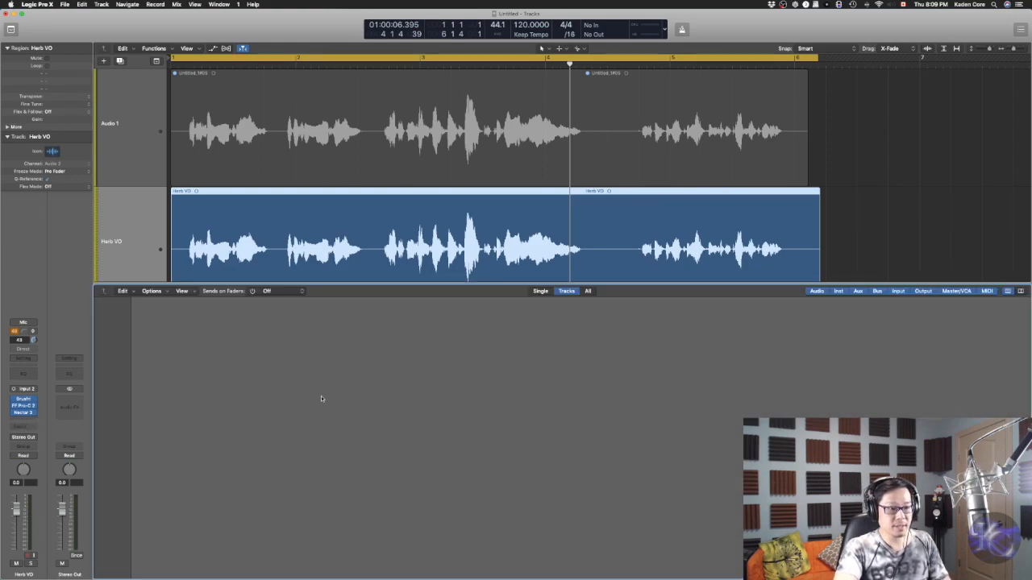
{"action": "scroll", "coordinate": [432, 226], "scroll_direction": "down", "scroll_amount": 2}
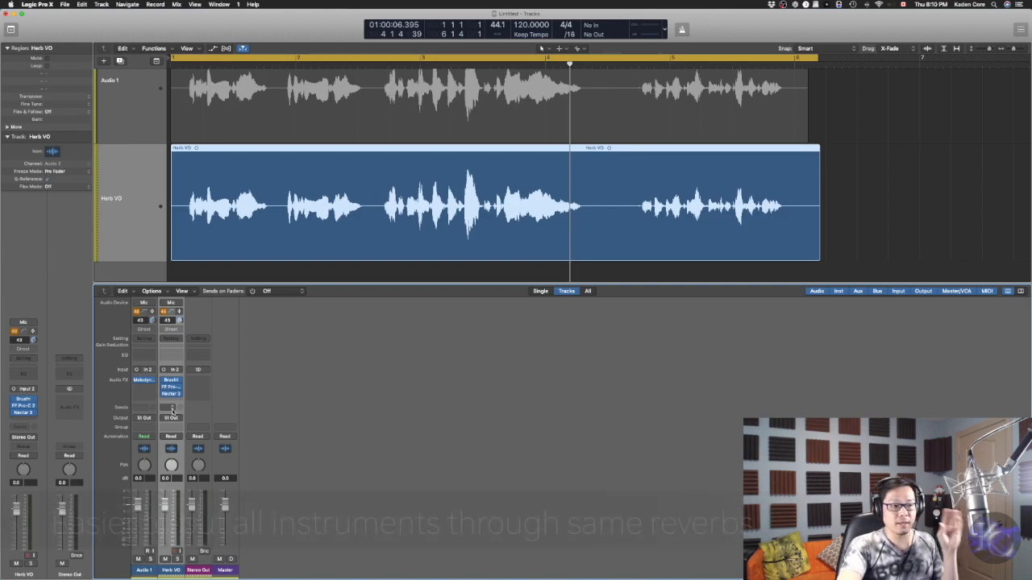
{"action": "left_click", "coordinate": [172, 411]}
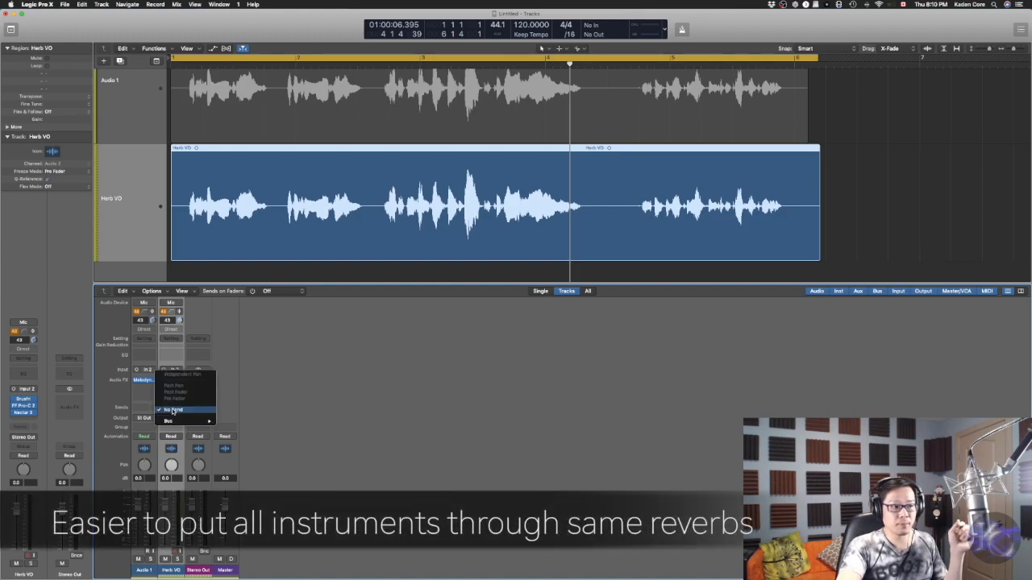
{"action": "mouse_move", "coordinate": [177, 422]}
{"action": "left_click", "coordinate": [252, 384]}
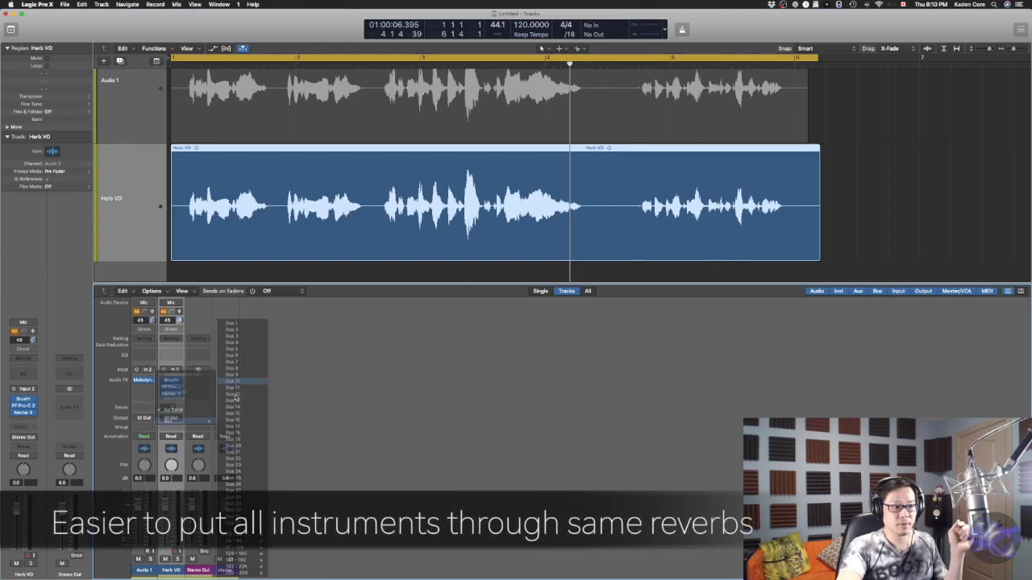
{"action": "left_click", "coordinate": [172, 409]}
{"action": "mouse_move", "coordinate": [177, 422]}
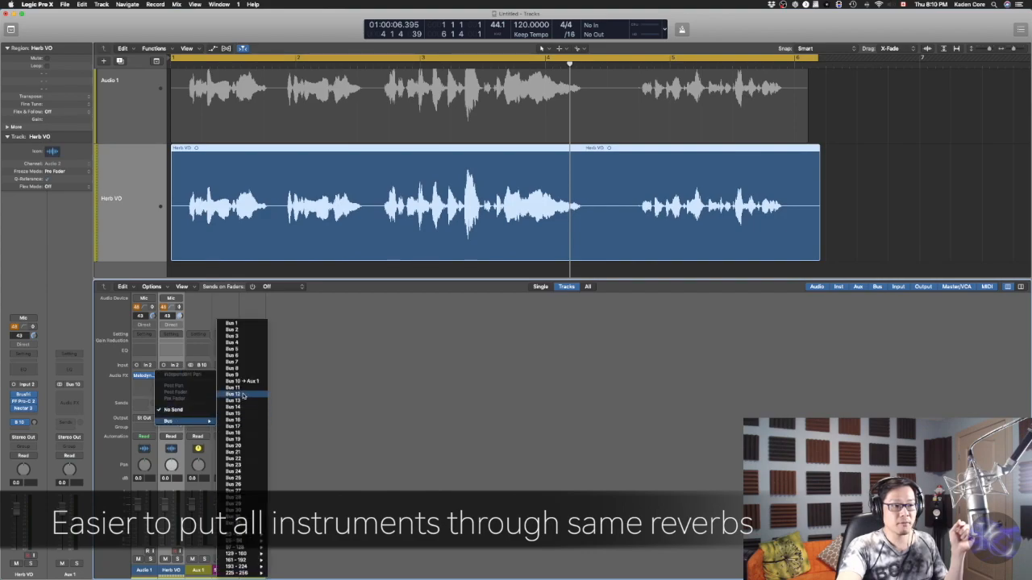
{"action": "left_click", "coordinate": [246, 392]}
{"action": "left_click", "coordinate": [175, 410]}
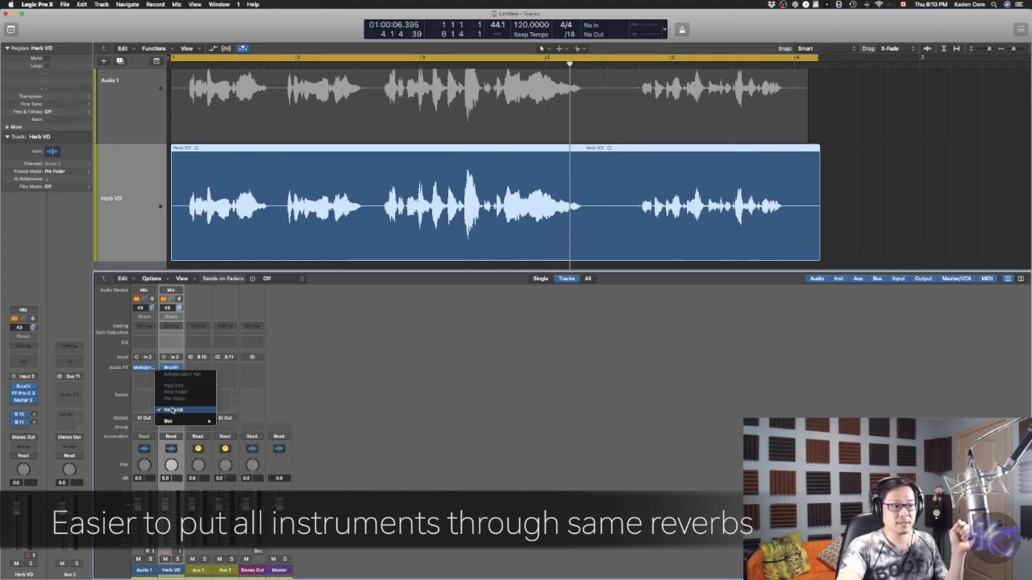
{"action": "left_click", "coordinate": [252, 395]}
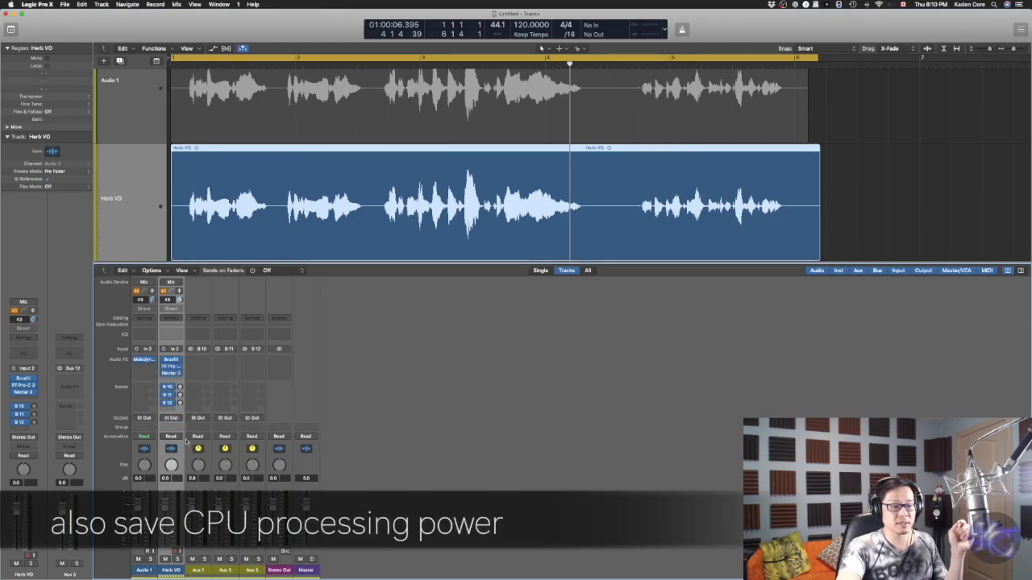
Insert ValhallaRoom (Stereo) on the Aux 1 return channel
{"action": "left_click", "coordinate": [206, 360]}
{"action": "mouse_move", "coordinate": [219, 381]}
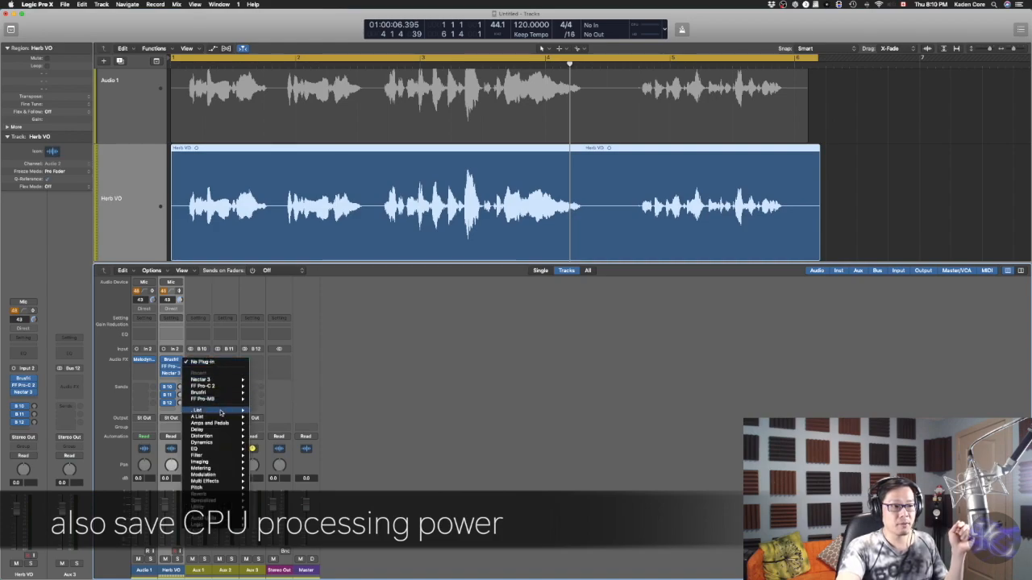
{"action": "mouse_move", "coordinate": [229, 419]}
{"action": "mouse_move", "coordinate": [270, 413]}
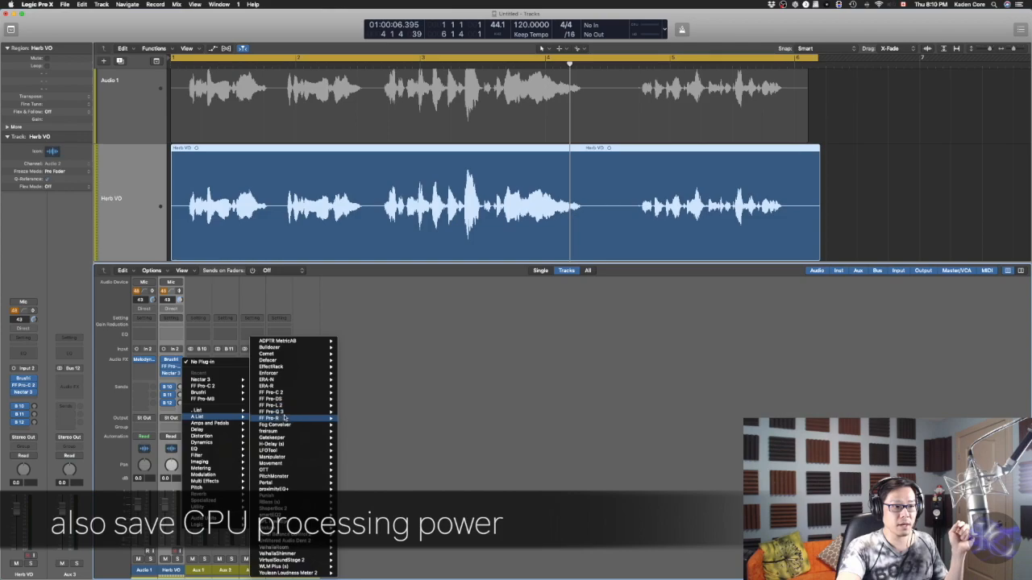
{"action": "mouse_move", "coordinate": [297, 547]}
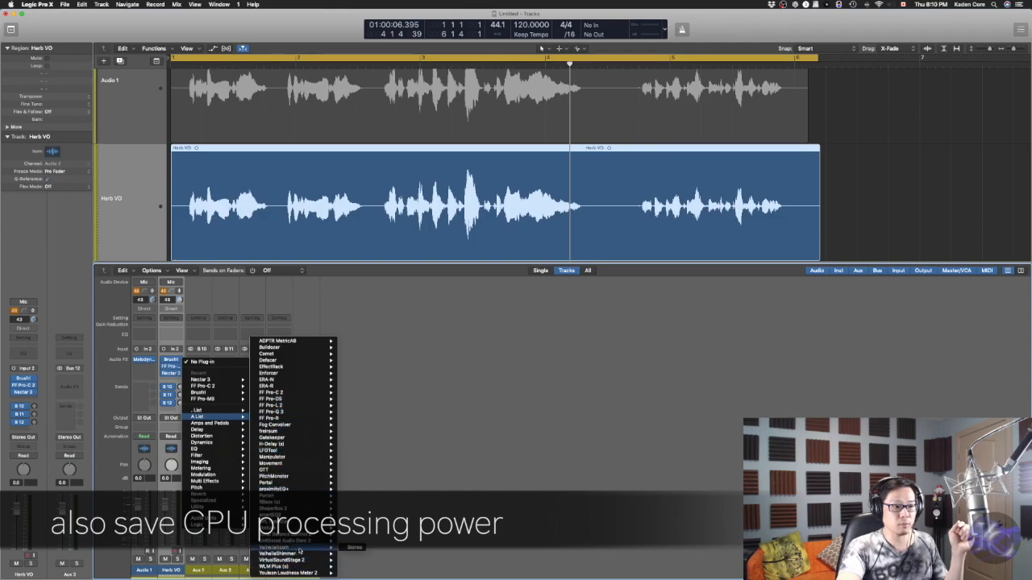
{"action": "left_click", "coordinate": [351, 550]}
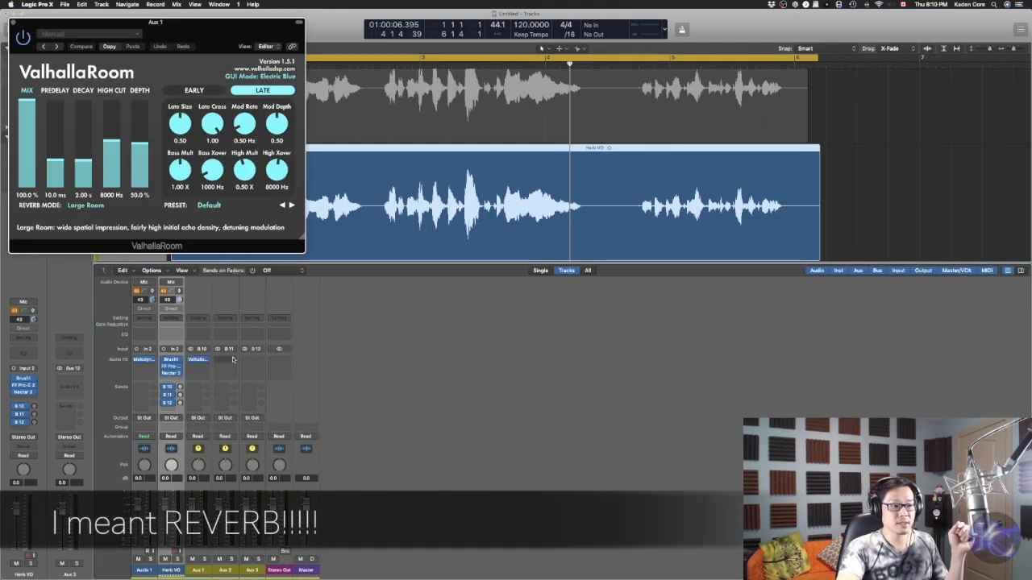
Insert FabFilter Pro-R (Stereo) on the Aux 2 return channel
{"action": "left_click", "coordinate": [234, 369]}
{"action": "mouse_move", "coordinate": [252, 421]}
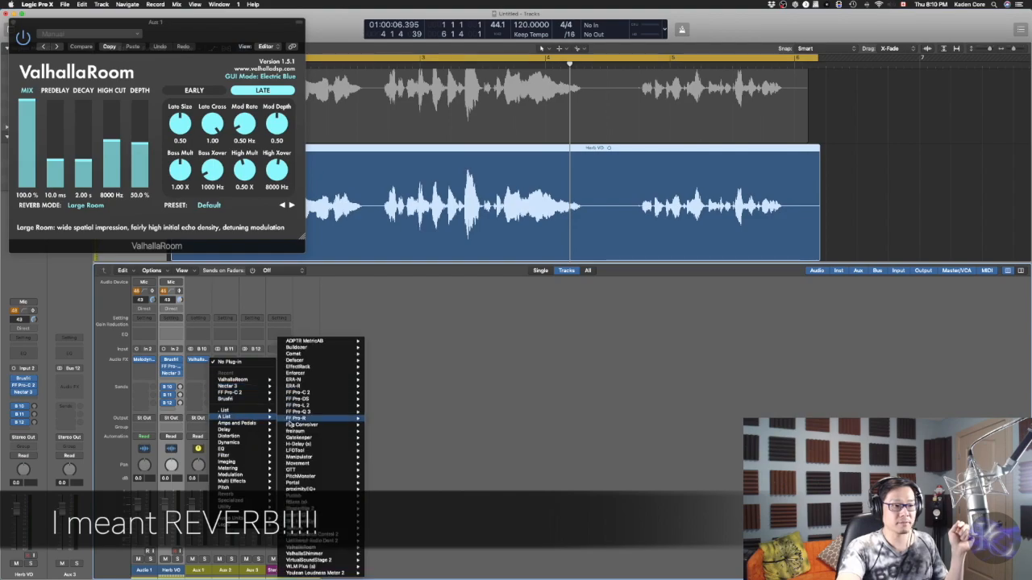
{"action": "mouse_move", "coordinate": [337, 420]}
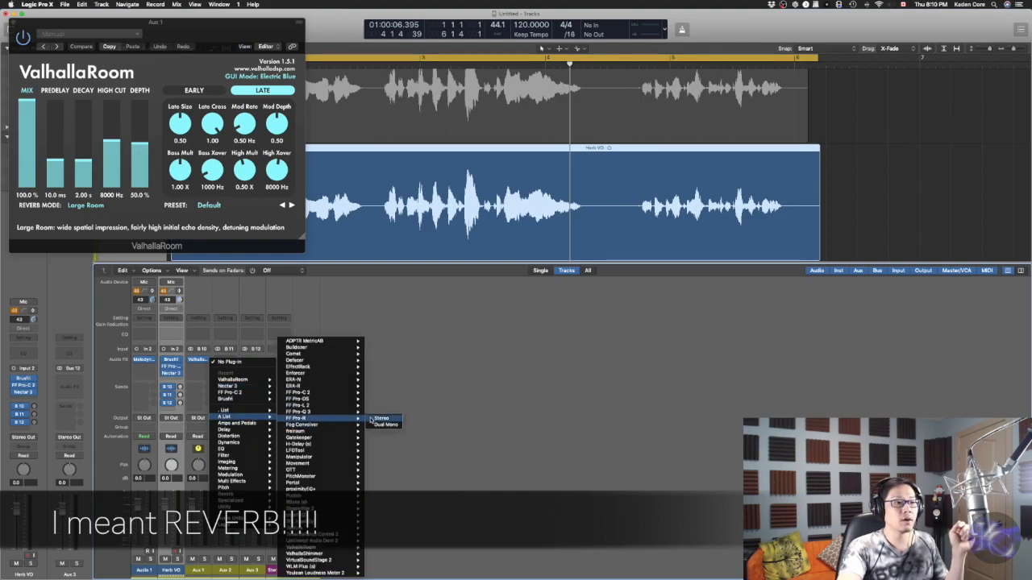
{"action": "left_click", "coordinate": [379, 419]}
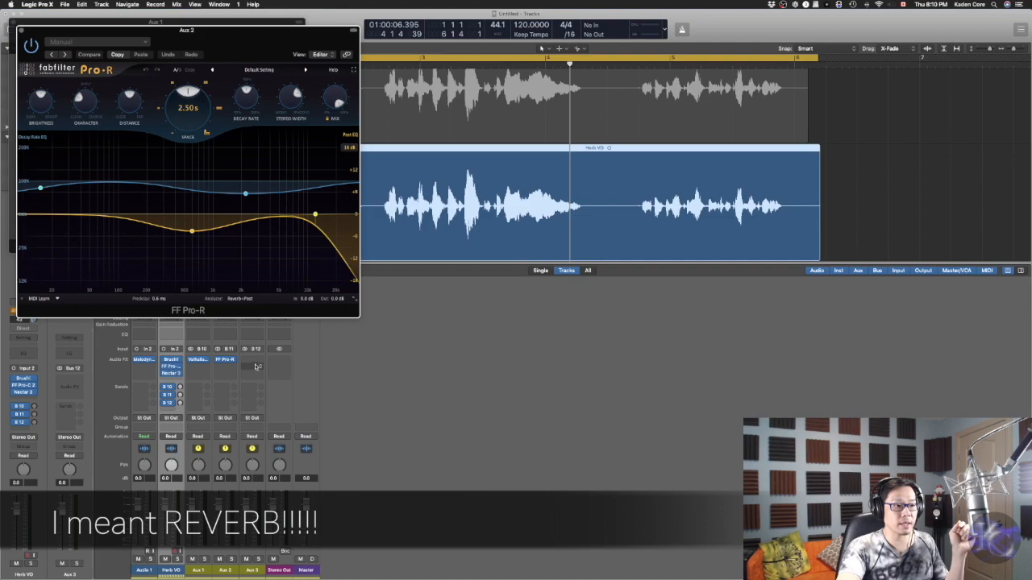
Insert H-Delay (Stereo) on the Aux 3 return channel
{"action": "left_click", "coordinate": [261, 361]}
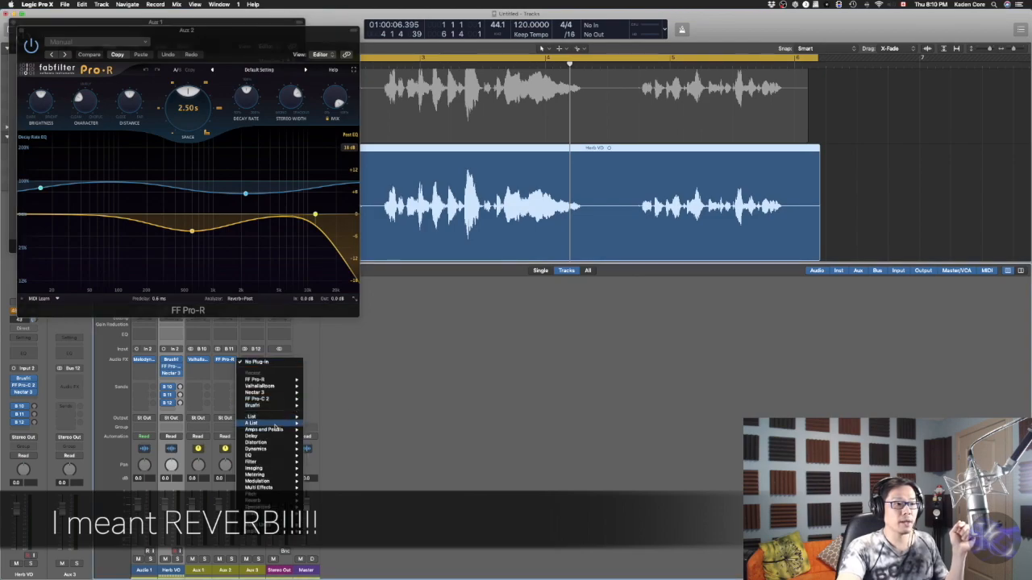
{"action": "mouse_move", "coordinate": [290, 425]}
{"action": "mouse_move", "coordinate": [341, 445]}
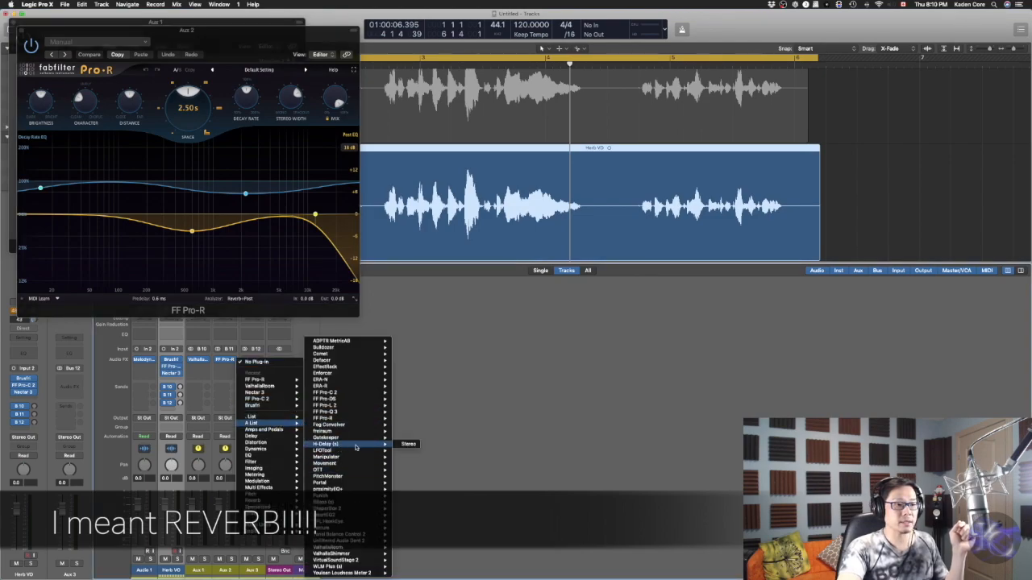
{"action": "left_click", "coordinate": [410, 445]}
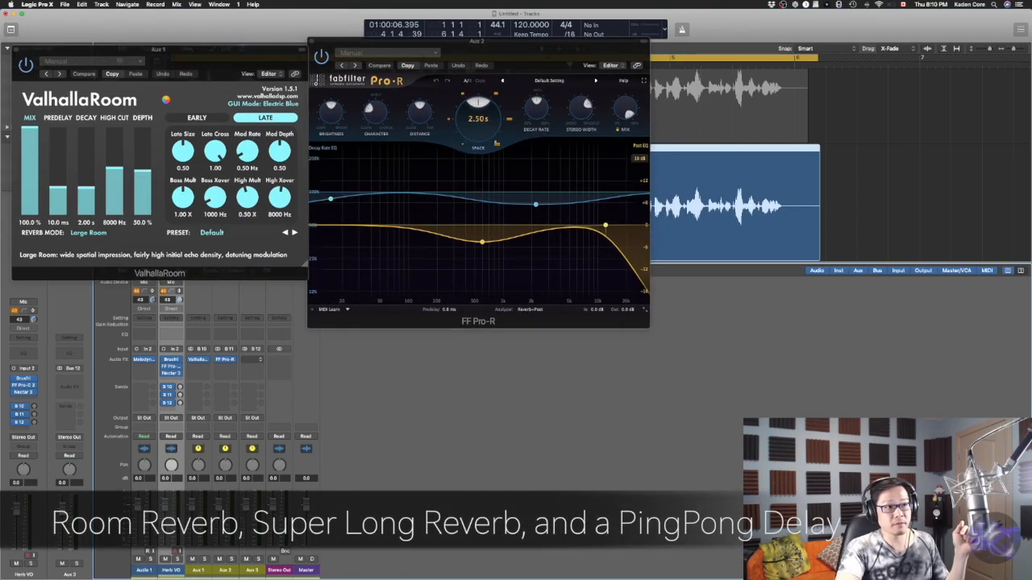
Load the Very Large > Cathedral 1 preset in Pro-R
{"action": "left_click", "coordinate": [529, 71]}
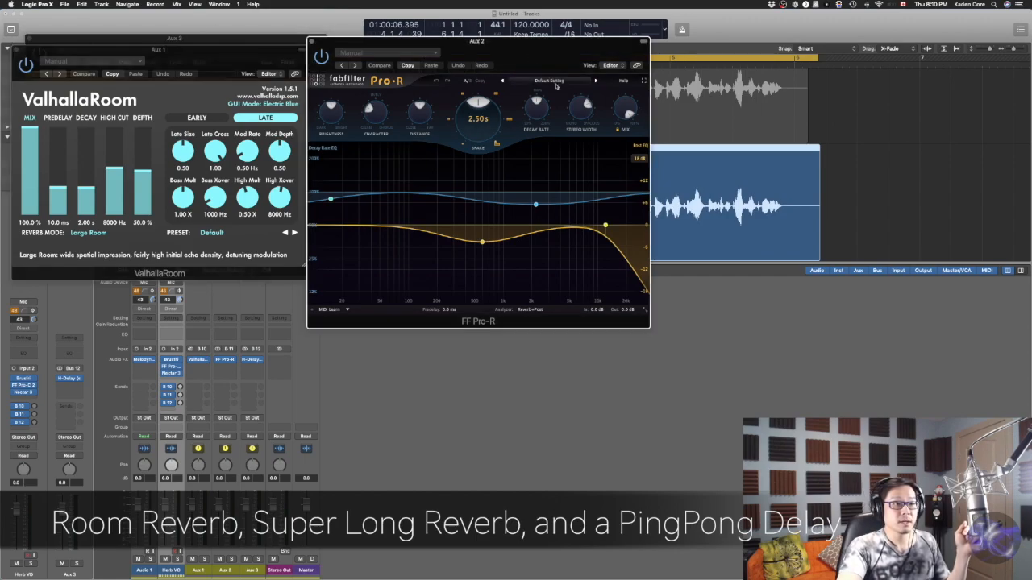
{"action": "left_click", "coordinate": [551, 80]}
{"action": "mouse_move", "coordinate": [556, 137]}
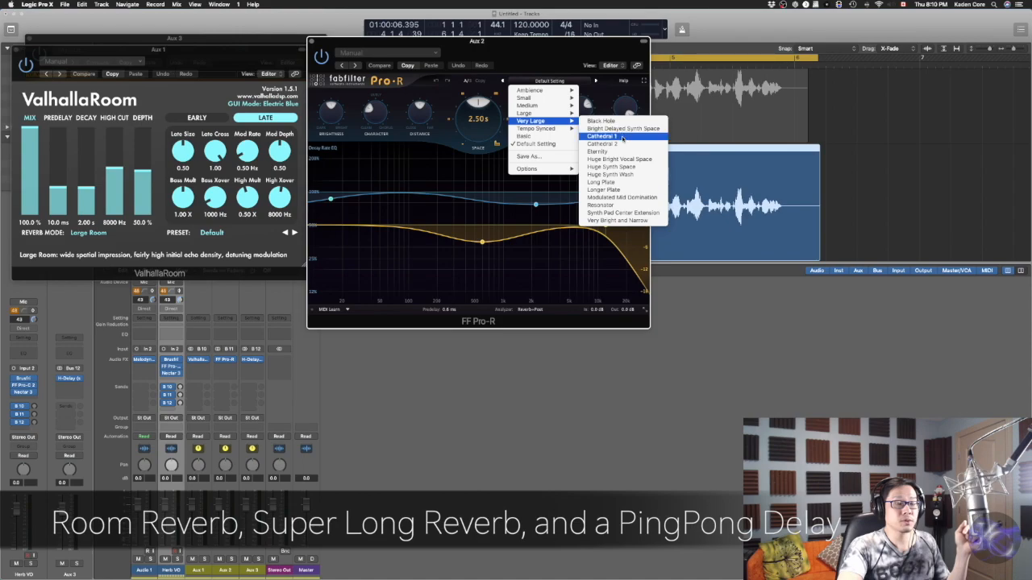
{"action": "left_click", "coordinate": [620, 133]}
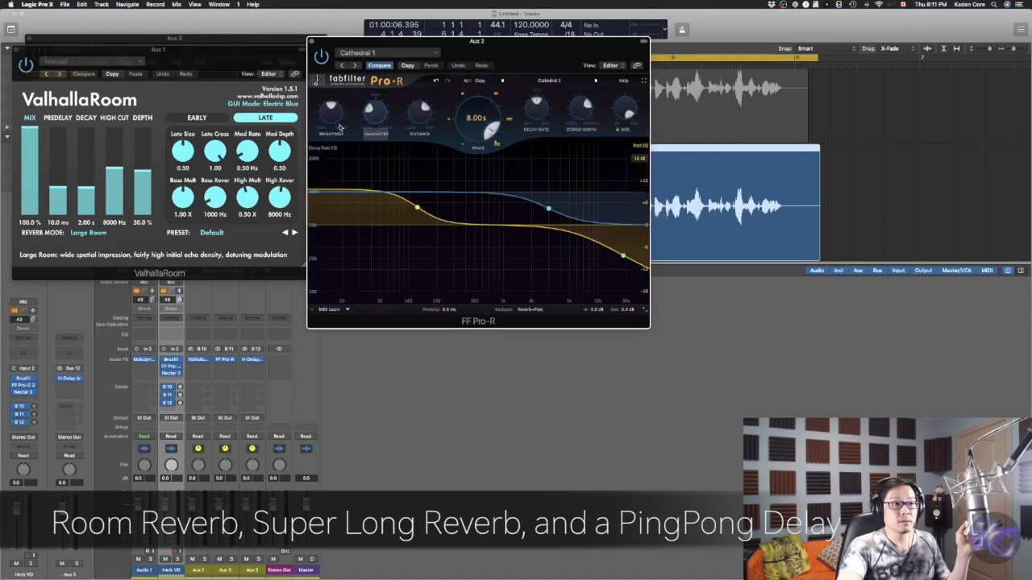
Reshape Pro-R's decay rate curve by moving its low and high nodes, and raise the Space decay to 10.0 s
{"action": "mouse_move", "coordinate": [418, 209]}
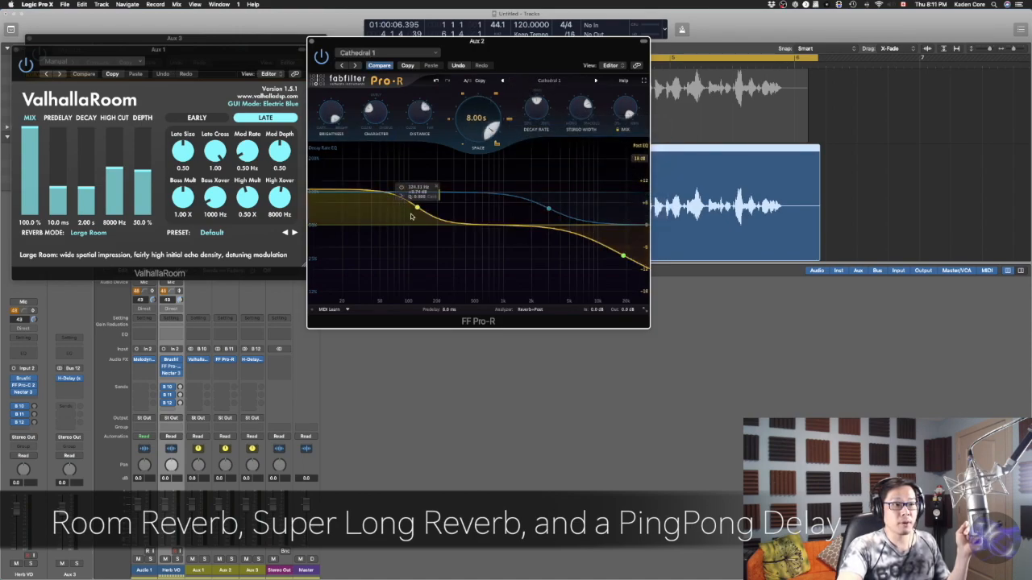
{"action": "left_click_drag", "start_coordinate": [418, 210], "coordinate": [466, 261]}
{"action": "mouse_move", "coordinate": [625, 260]}
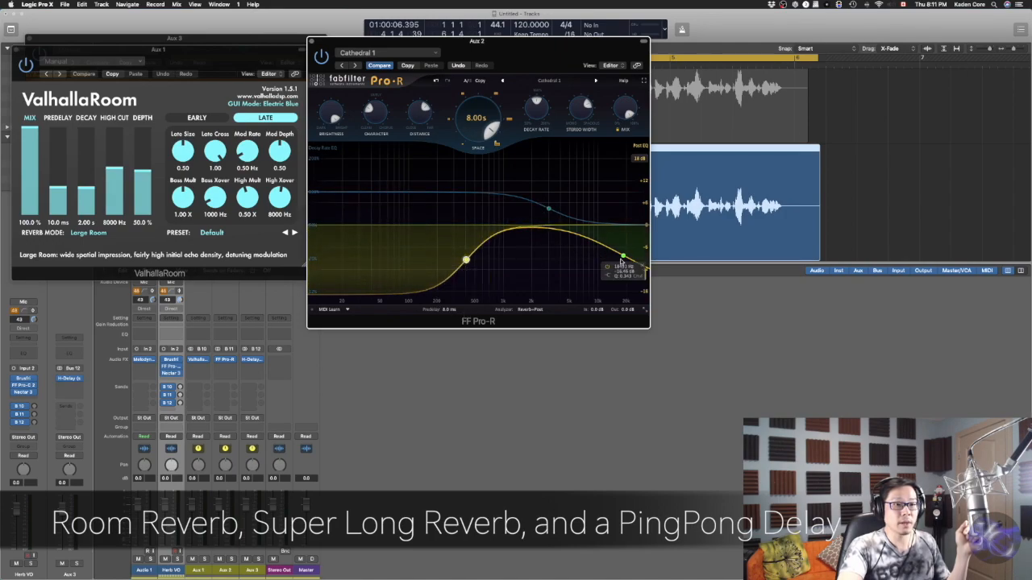
{"action": "left_click_drag", "start_coordinate": [625, 258], "coordinate": [610, 274]}
{"action": "left_click_drag", "start_coordinate": [463, 121], "coordinate": [435, 77]}
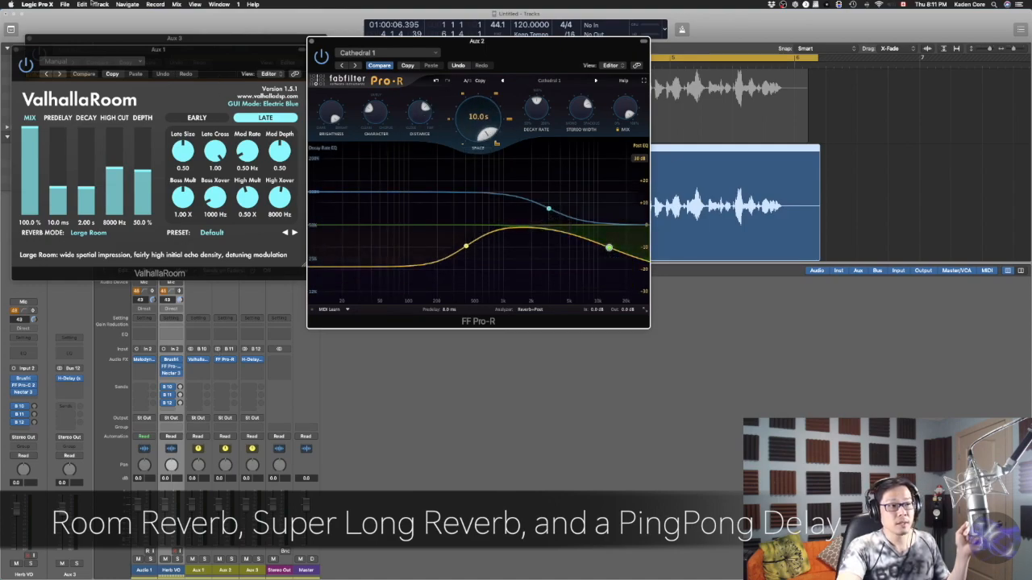
Bring up H-Delay, switch it to ping-pong mode, and adjust its filter knobs
{"action": "left_click", "coordinate": [16, 50]}
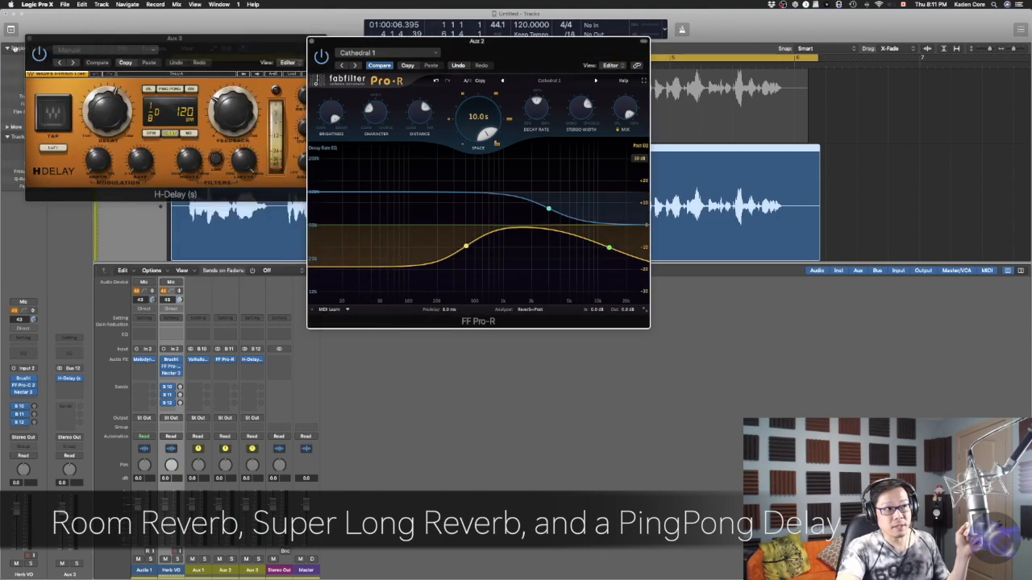
{"action": "left_click_drag", "start_coordinate": [244, 53], "coordinate": [498, 259]}
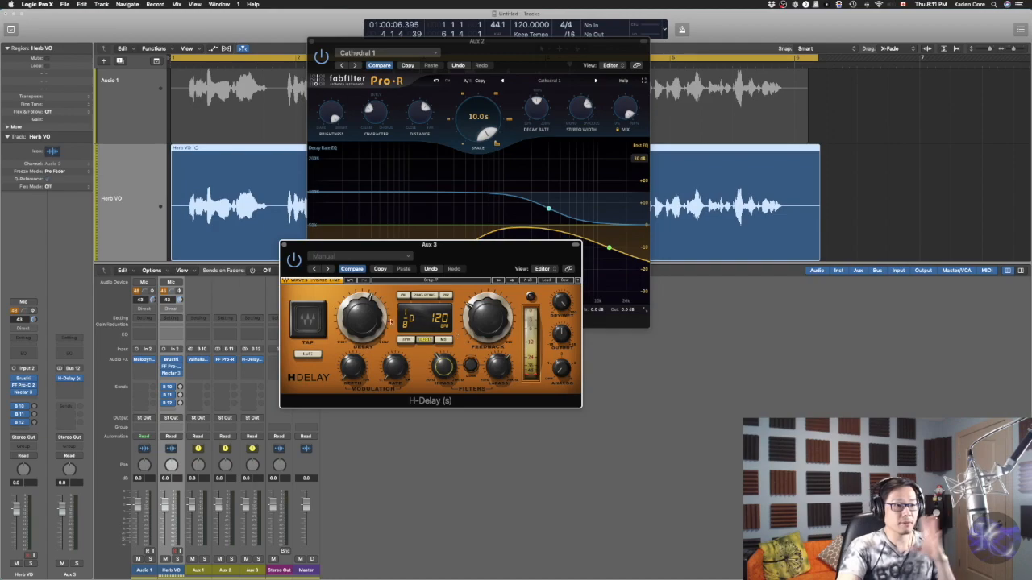
{"action": "left_click", "coordinate": [425, 295]}
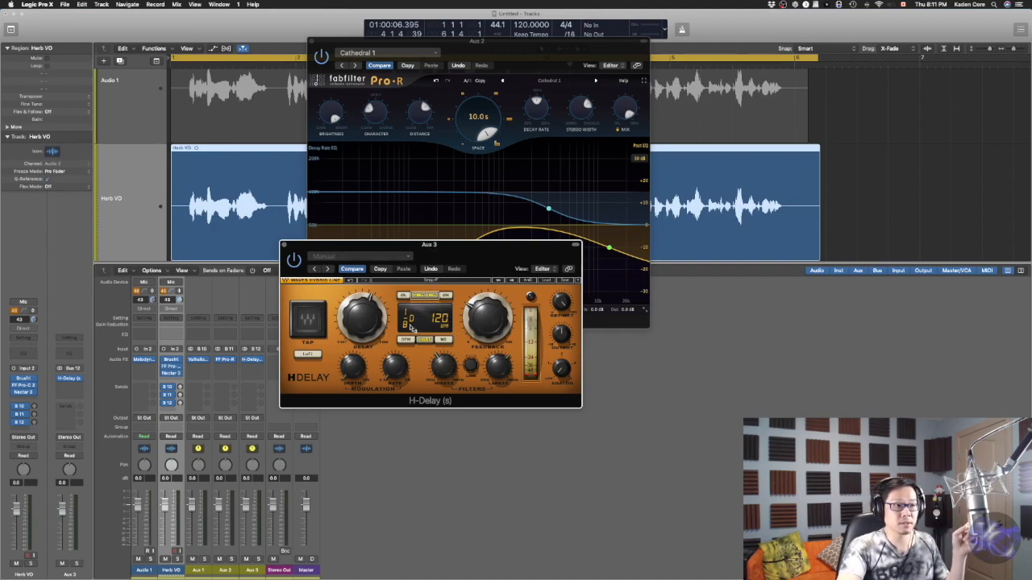
{"action": "left_click_drag", "start_coordinate": [483, 258], "coordinate": [586, 352]}
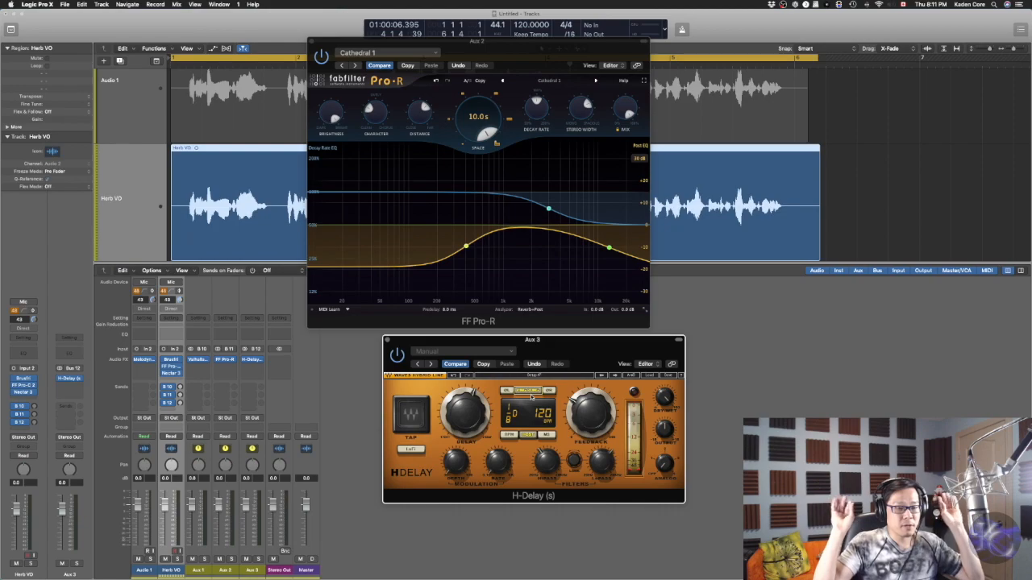
{"action": "left_click_drag", "start_coordinate": [606, 465], "coordinate": [605, 463]}
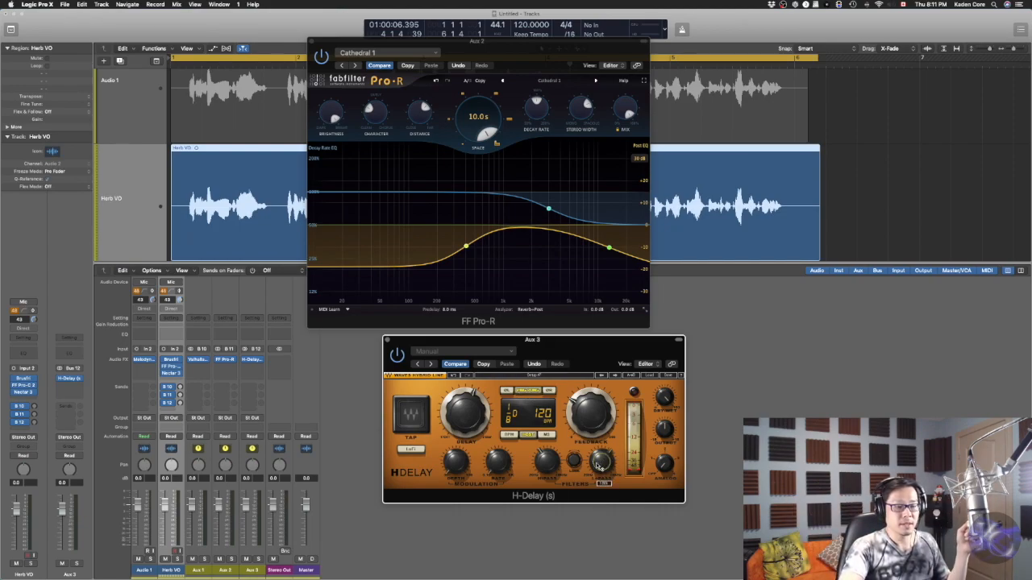
{"action": "left_click", "coordinate": [546, 461]}
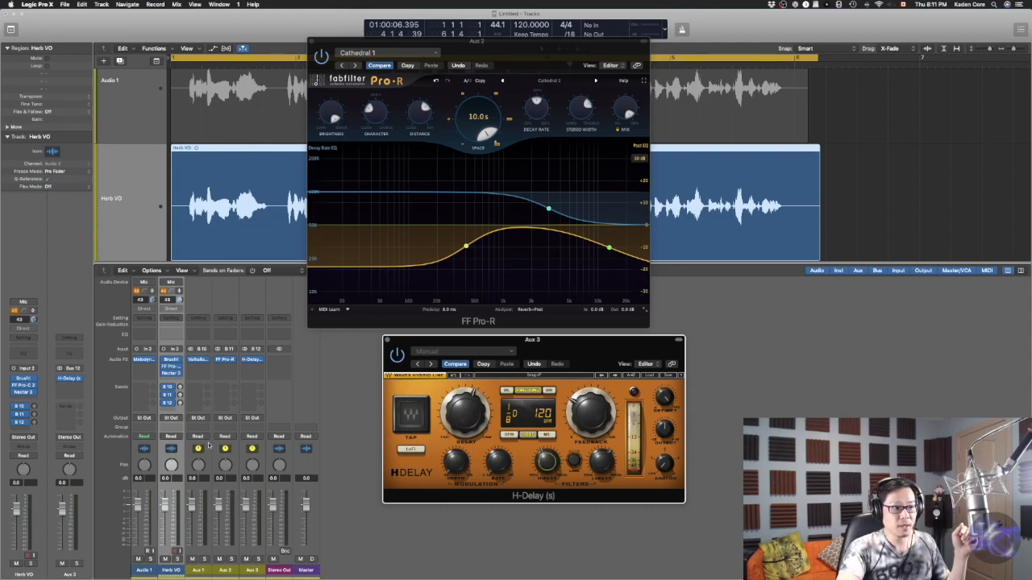
Adjust the Herb VO send levels to the effect buses
{"action": "left_click", "coordinate": [179, 389]}
{"action": "left_click_drag", "start_coordinate": [179, 373], "coordinate": [181, 370]}
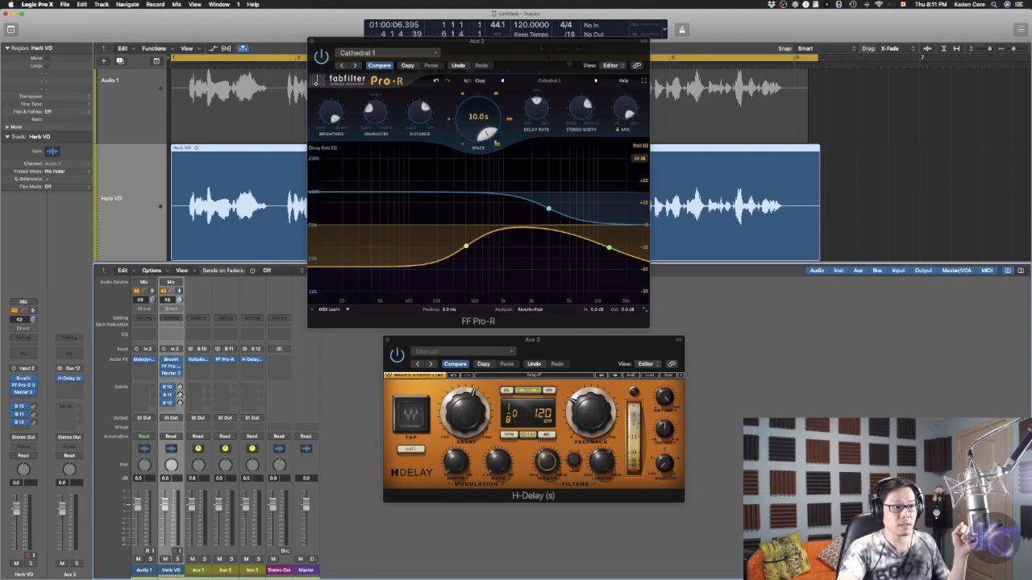
{"action": "left_click_drag", "start_coordinate": [538, 53], "coordinate": [901, 262]}
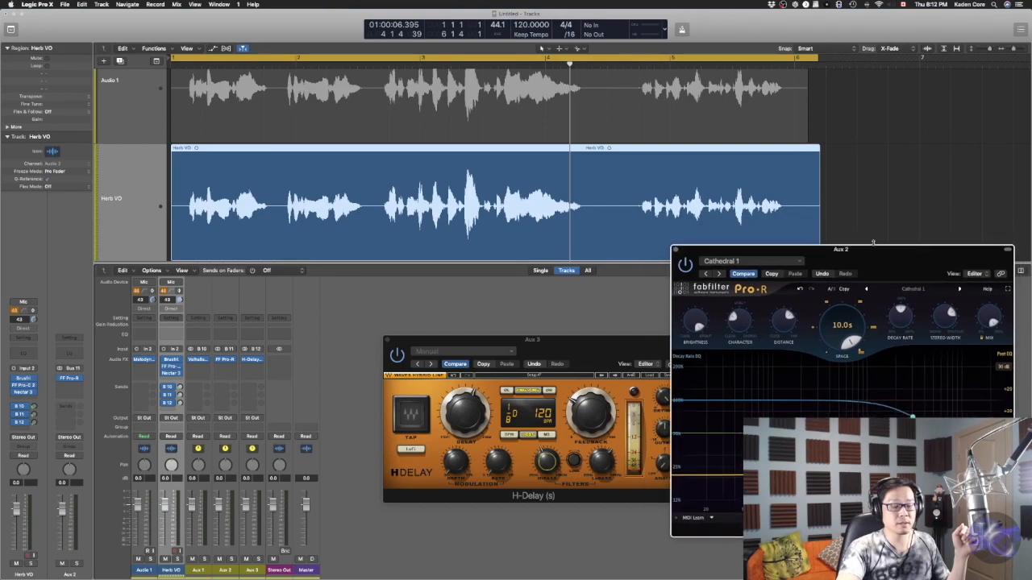
Open ValhallaRoom on Aux 1 and play the vocal while adjusting the Bus 11 send level
{"action": "left_click", "coordinate": [201, 361]}
{"action": "left_click_drag", "start_coordinate": [218, 66], "coordinate": [804, 75]}
{"action": "key", "text": "space"}
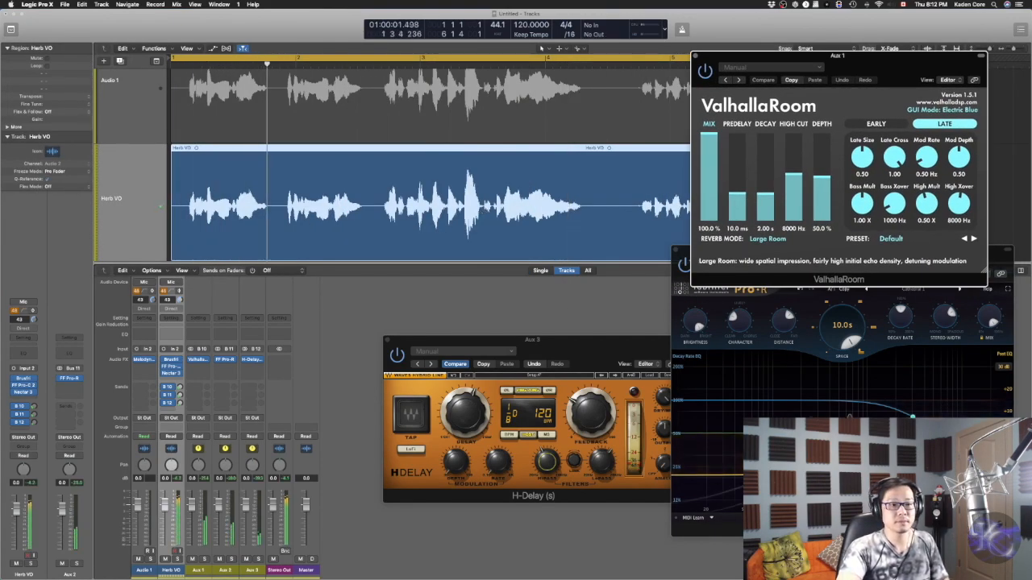
{"action": "left_click", "coordinate": [181, 395]}
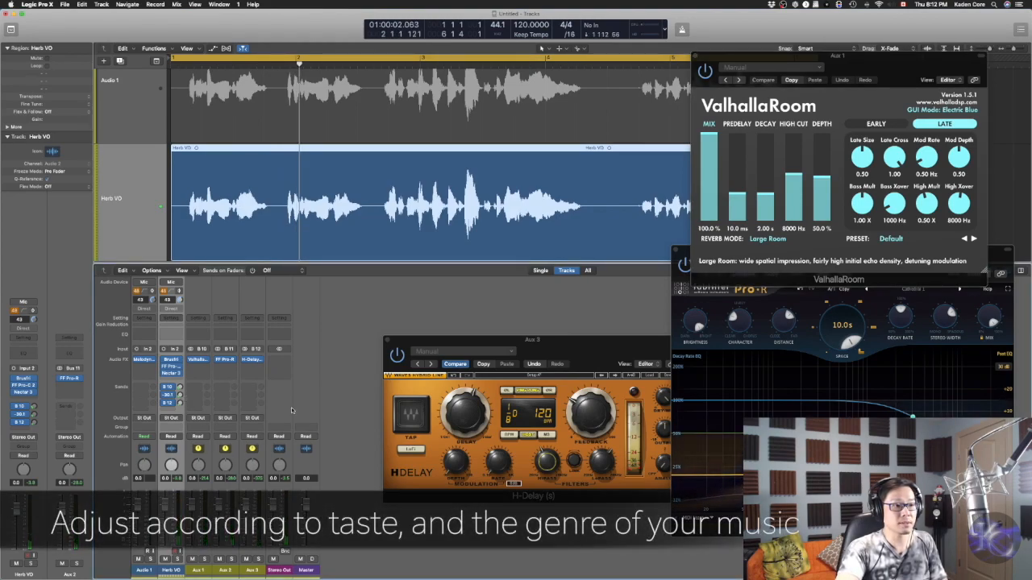
{"action": "left_click_drag", "start_coordinate": [810, 475], "coordinate": [810, 490]}
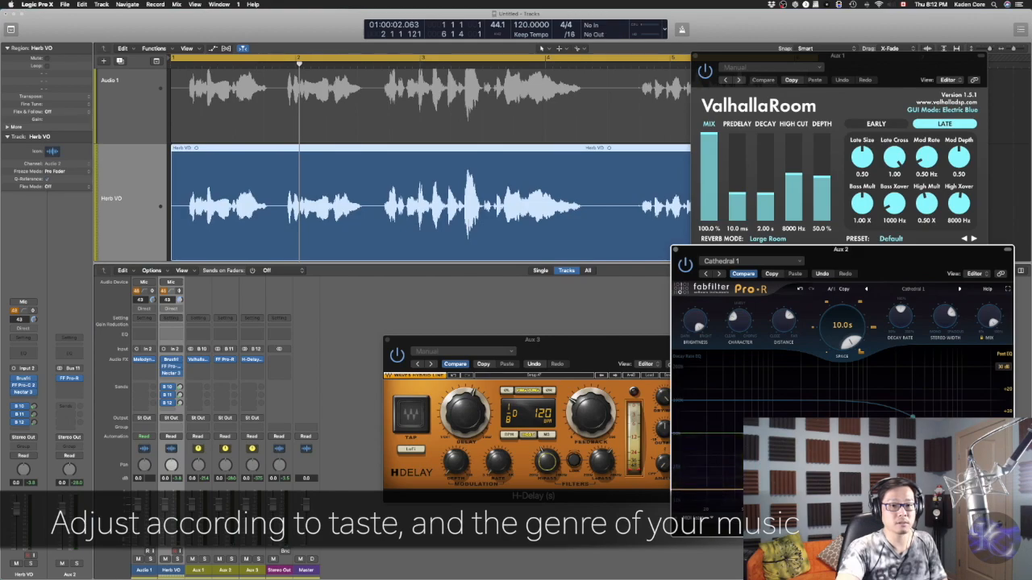
Play back the vocal to audition the reverb and delay buses
{"action": "key", "text": "space"}
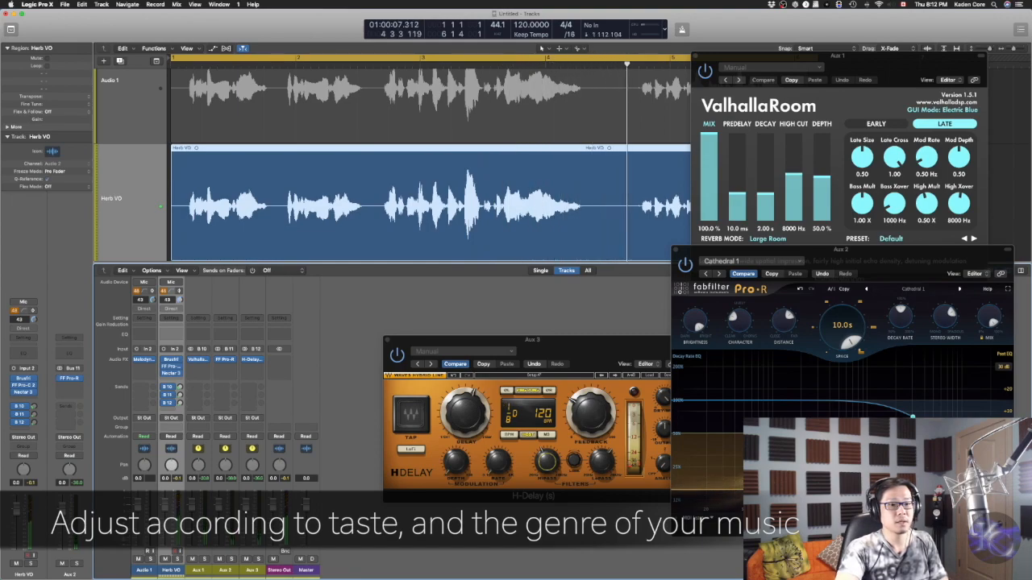
{"action": "left_click_drag", "start_coordinate": [794, 463], "coordinate": [794, 468]}
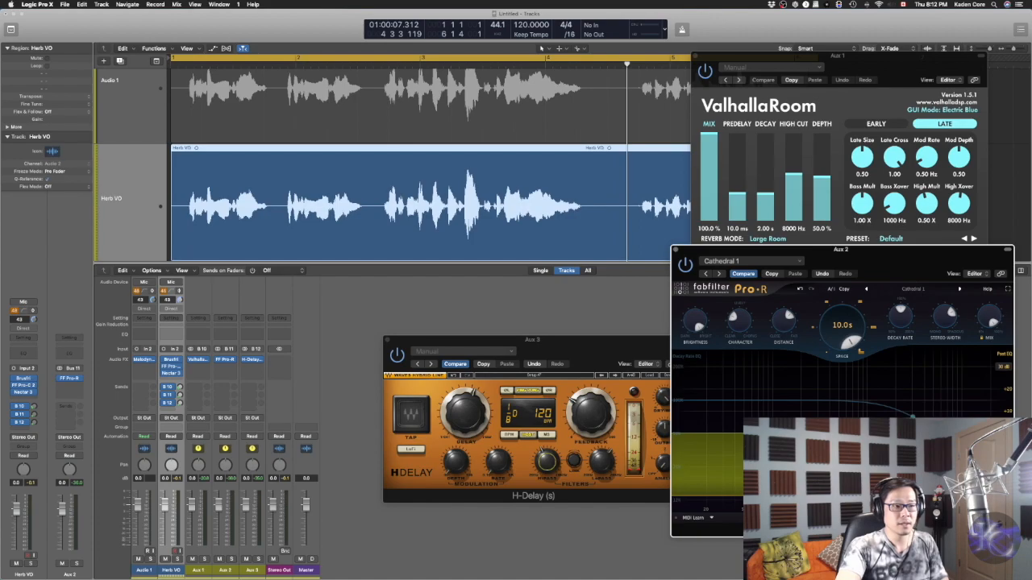
{"action": "key", "text": "space"}
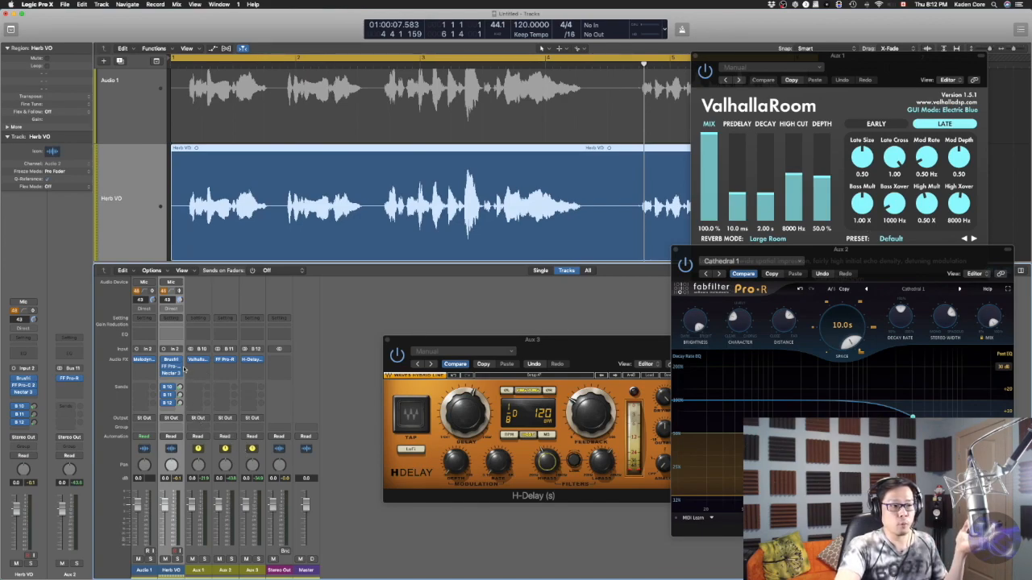
Insert FF Pro-Q 3 into the Herb VO channel's audio effects and reposition its window
{"action": "mouse_move", "coordinate": [179, 372]}
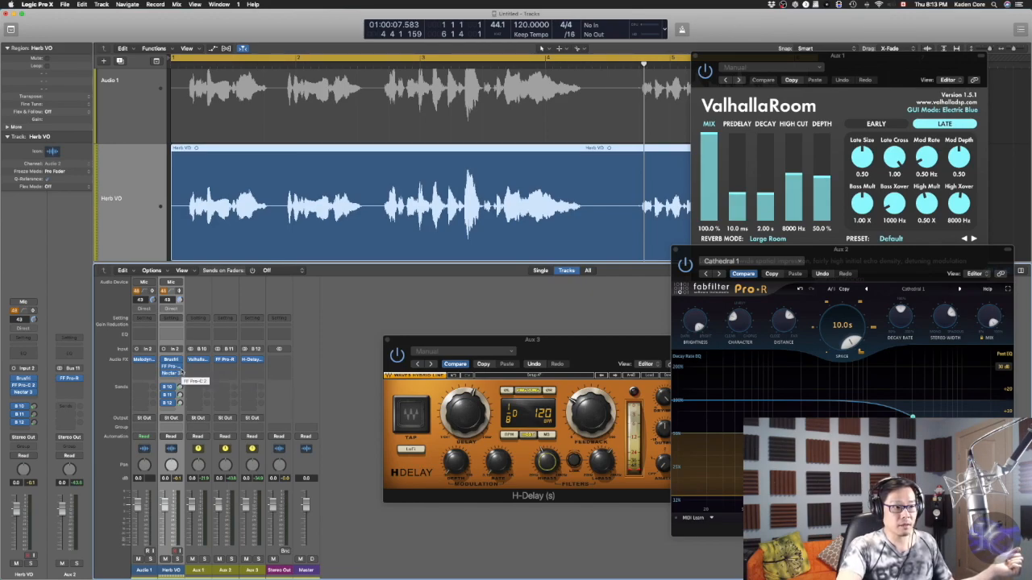
{"action": "left_click", "coordinate": [182, 372]}
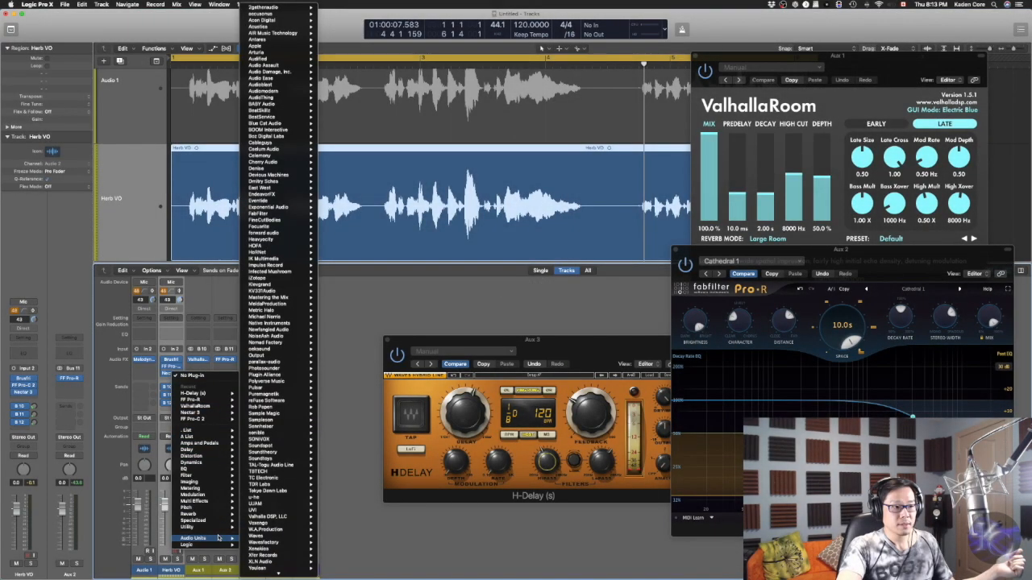
{"action": "mouse_move", "coordinate": [208, 413]}
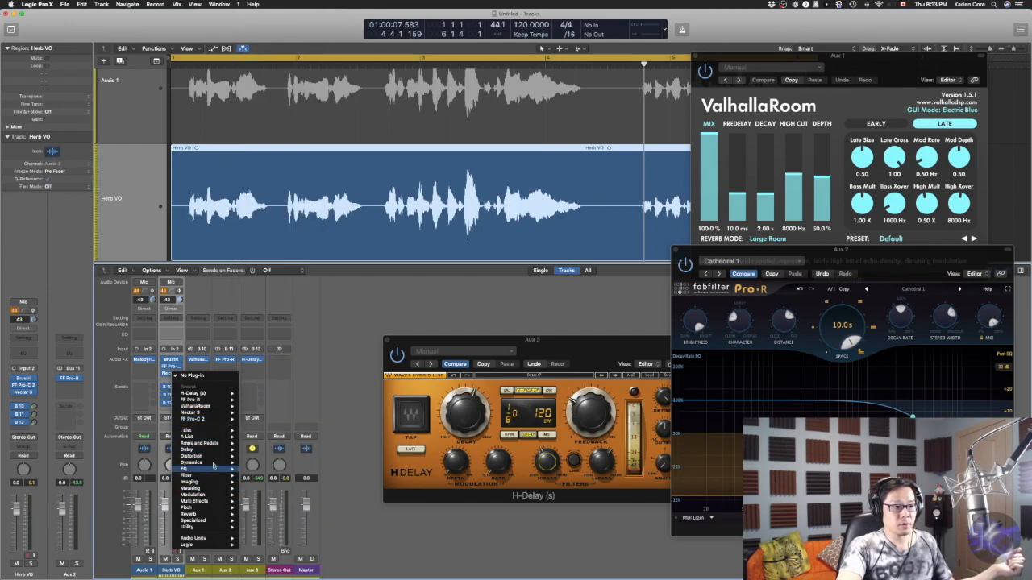
{"action": "mouse_move", "coordinate": [213, 437]}
{"action": "mouse_move", "coordinate": [286, 406]}
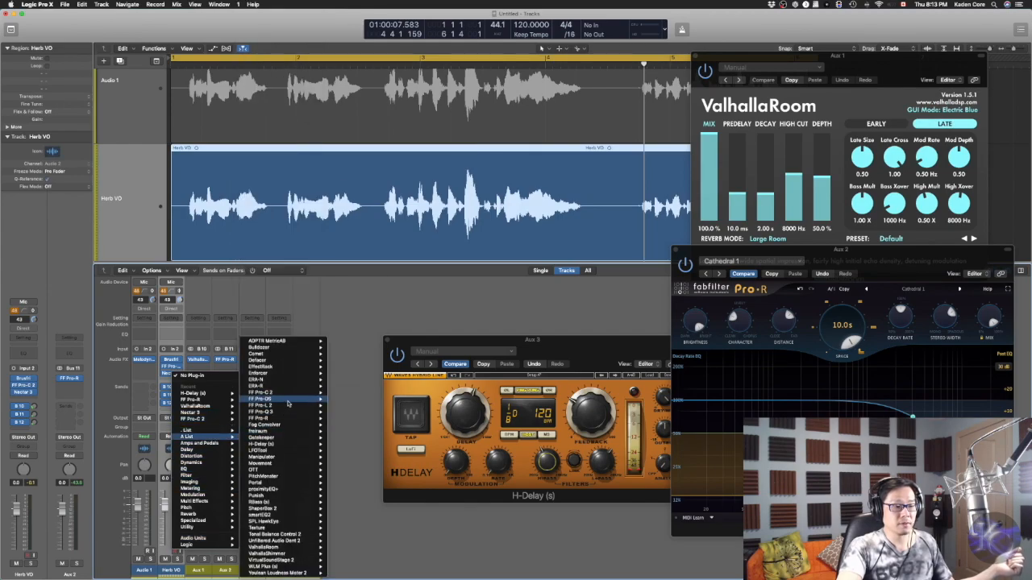
{"action": "left_click", "coordinate": [350, 413]}
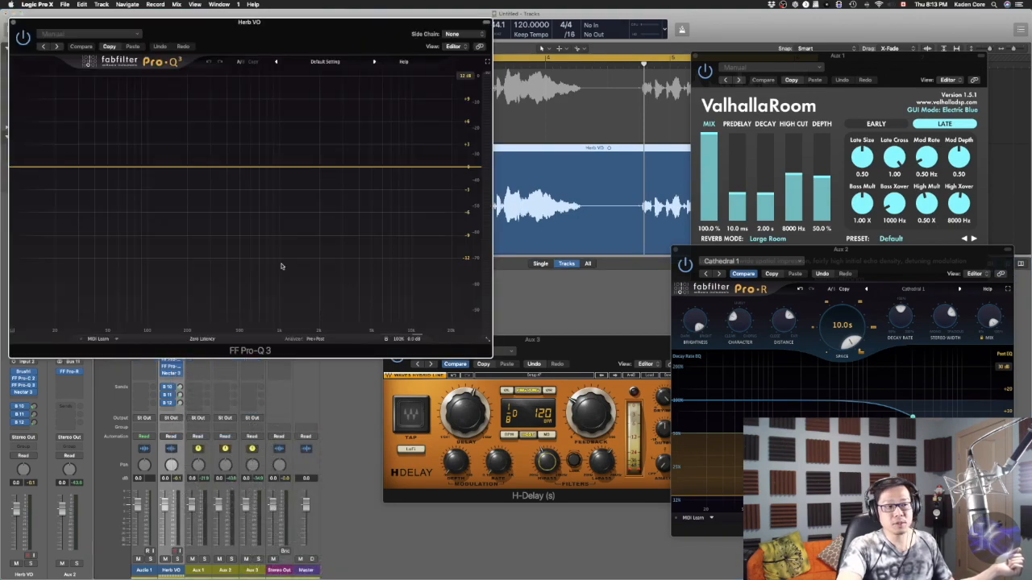
{"action": "left_click_drag", "start_coordinate": [226, 21], "coordinate": [570, 221]}
{"action": "left_click_drag", "start_coordinate": [658, 244], "coordinate": [514, 164]}
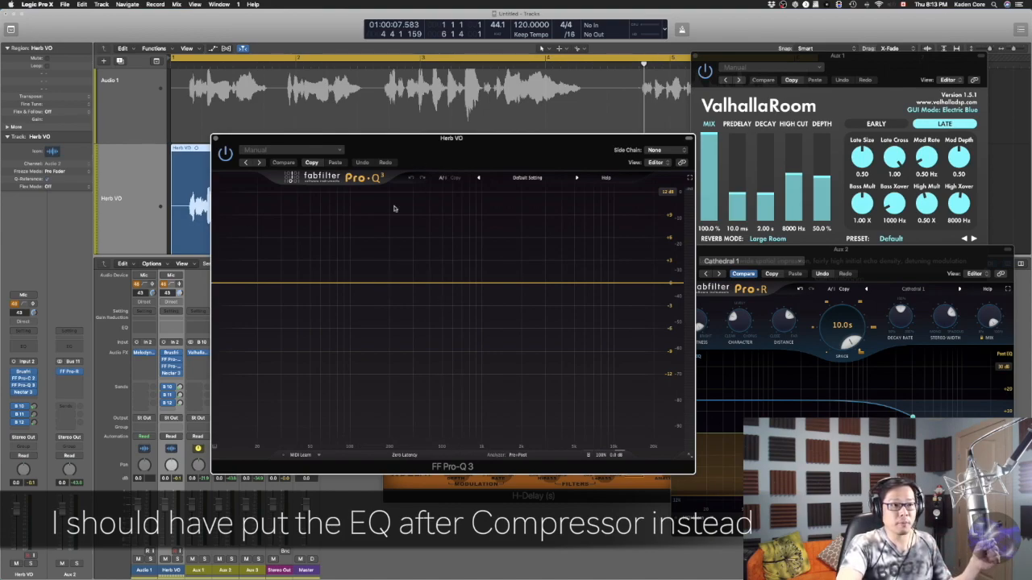
{"action": "left_click_drag", "start_coordinate": [452, 160], "coordinate": [532, 224]}
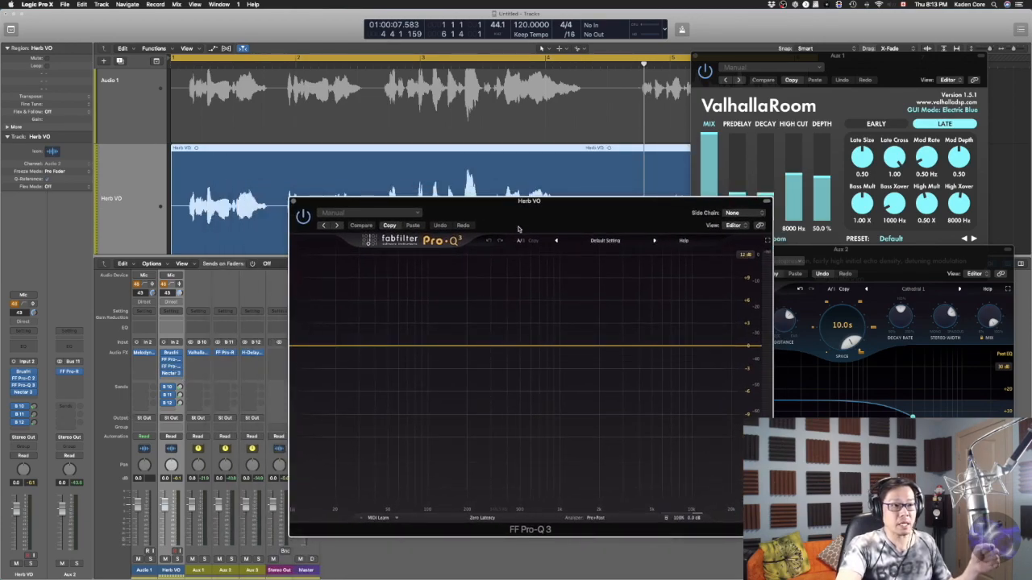
Play the vocal from the start and add a low-mid cut plus gentle boosts in the lows and around 1.8 kHz
{"action": "key", "text": "Return"}
{"action": "key", "text": "space"}
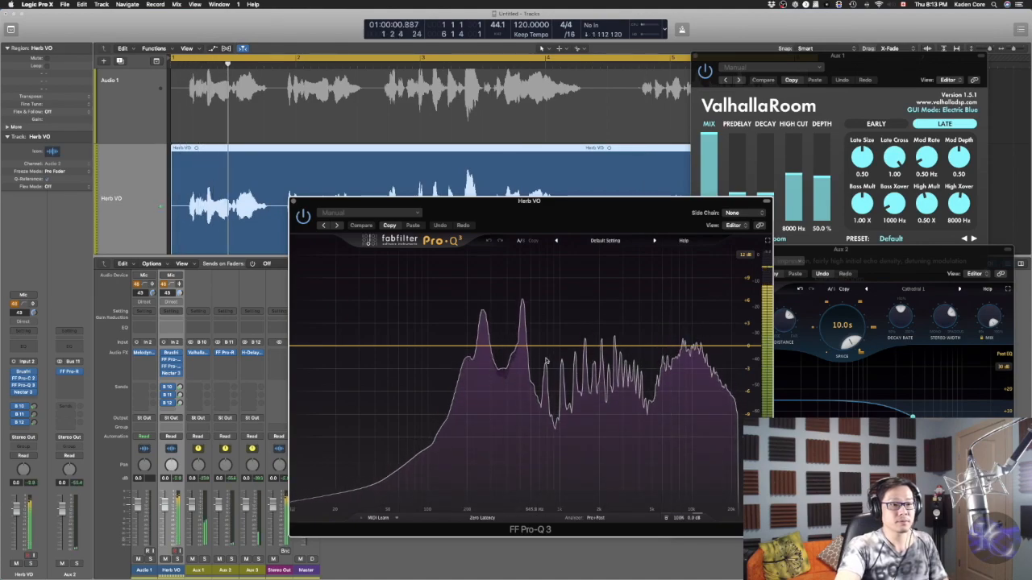
{"action": "left_click_drag", "start_coordinate": [518, 346], "coordinate": [511, 366]}
{"action": "left_click_drag", "start_coordinate": [450, 348], "coordinate": [457, 341]}
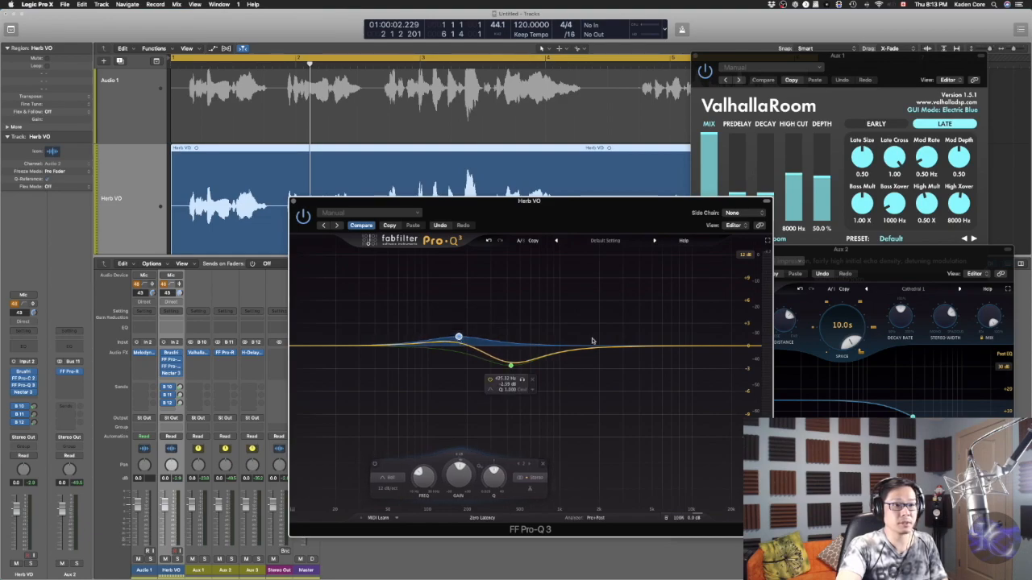
{"action": "mouse_move", "coordinate": [605, 349]}
{"action": "left_mouse_down"}
{"action": "mouse_move", "coordinate": [614, 341]}
{"action": "mouse_move", "coordinate": [596, 340]}
{"action": "left_mouse_up"}
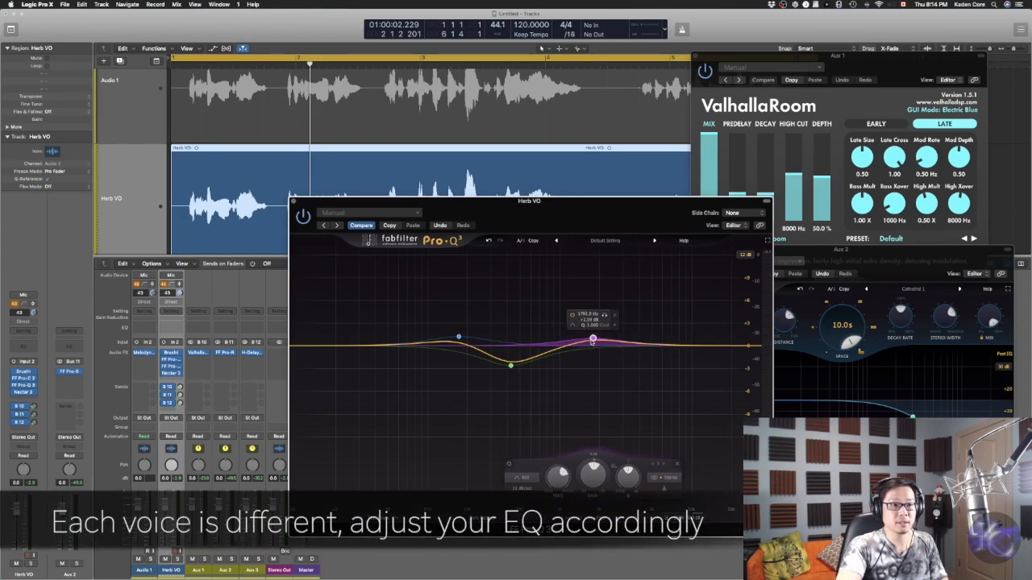
Add a high-shelf band near 15 kHz in Pro-Q 3 and audition the vocal
{"action": "left_click", "coordinate": [713, 343]}
{"action": "left_click_drag", "start_coordinate": [712, 343], "coordinate": [714, 343]}
{"action": "key", "text": "space"}
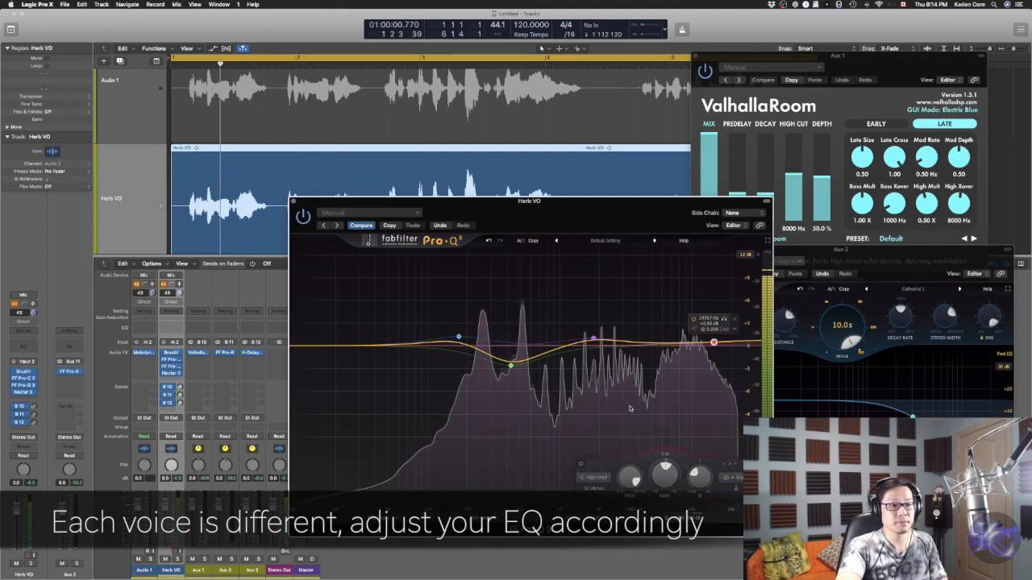
Refine the EQ by moving the upper-mid boost higher and nudging the low boost, then close Pro-Q 3
{"action": "left_click", "coordinate": [510, 365]}
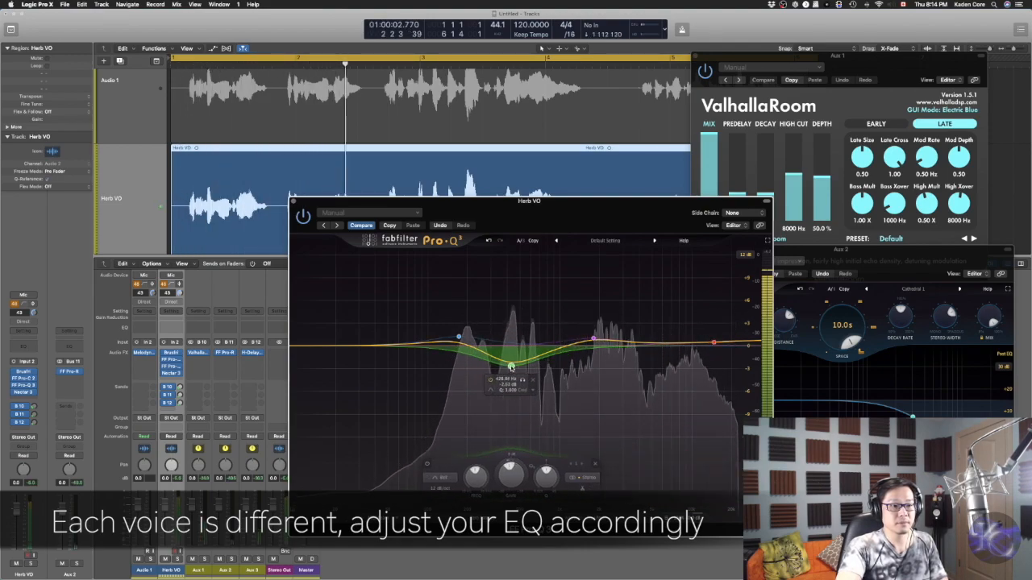
{"action": "left_click_drag", "start_coordinate": [594, 339], "coordinate": [628, 339]}
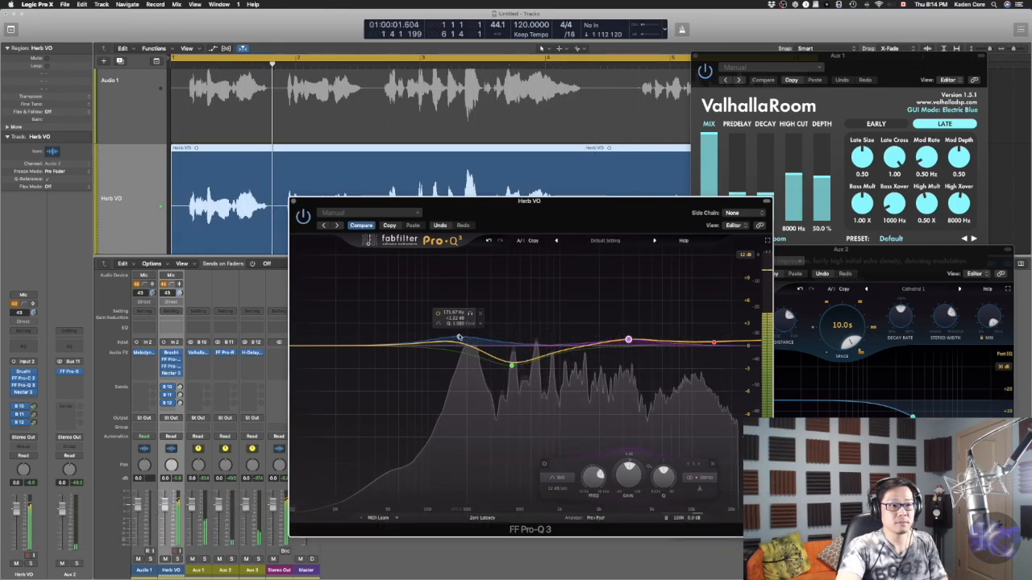
{"action": "left_click_drag", "start_coordinate": [459, 337], "coordinate": [461, 334]}
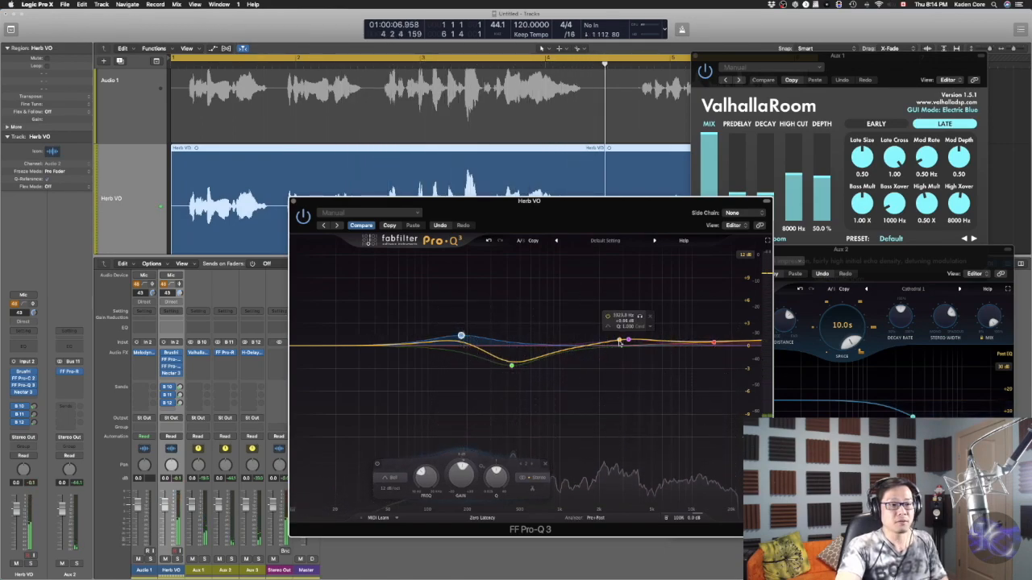
{"action": "left_click", "coordinate": [293, 202]}
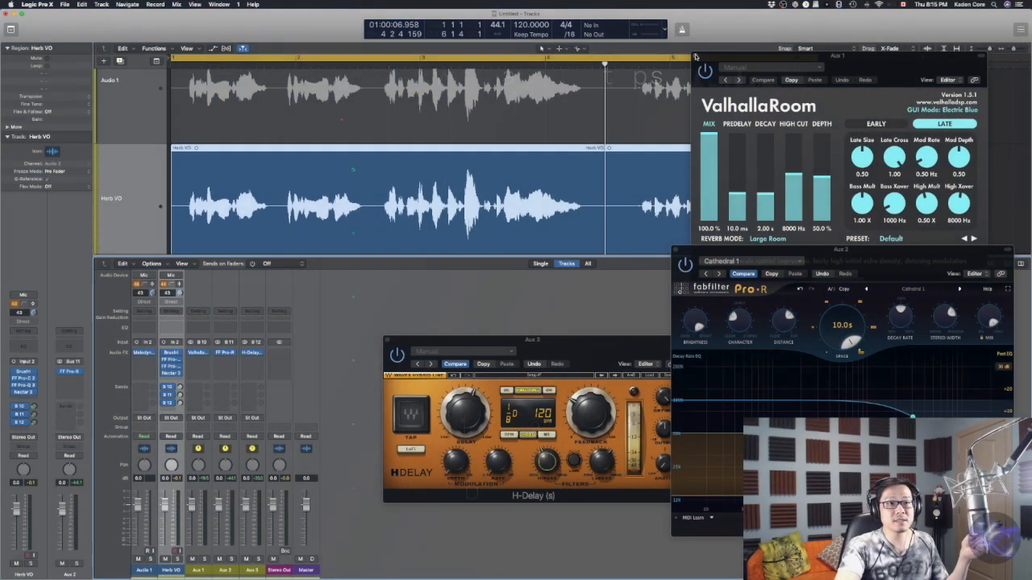
Close the ValhallaRoom, Pro-R and H-Delay windows and hide the mixer
{"action": "left_click", "coordinate": [696, 56]}
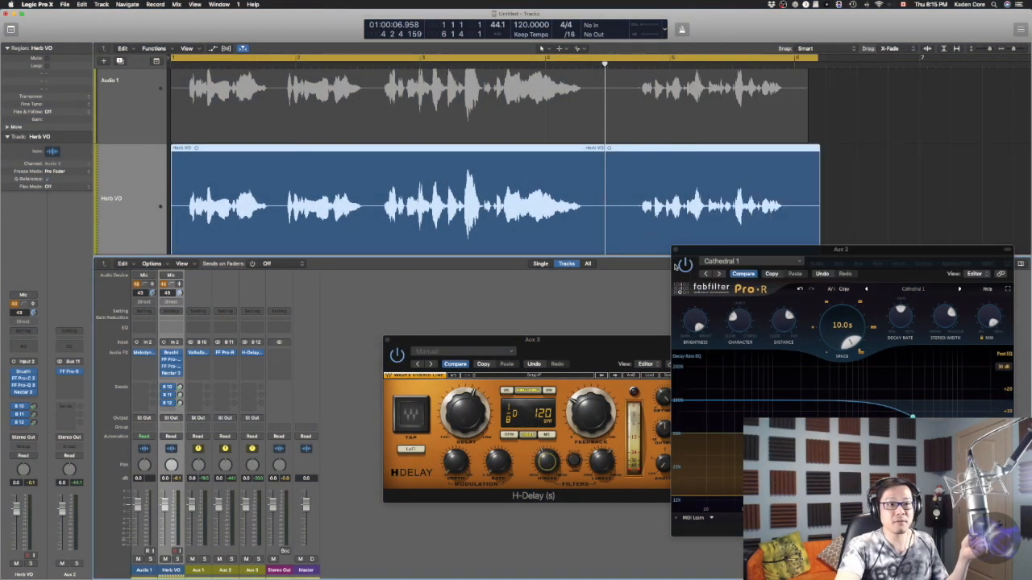
{"action": "left_click", "coordinate": [678, 252]}
{"action": "left_click", "coordinate": [388, 340]}
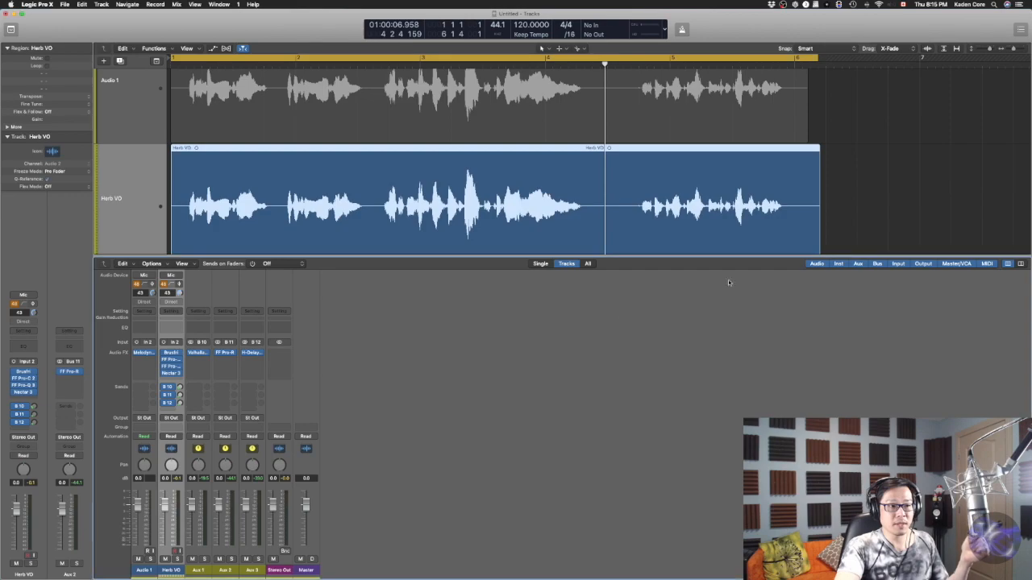
{"action": "key", "text": "x"}
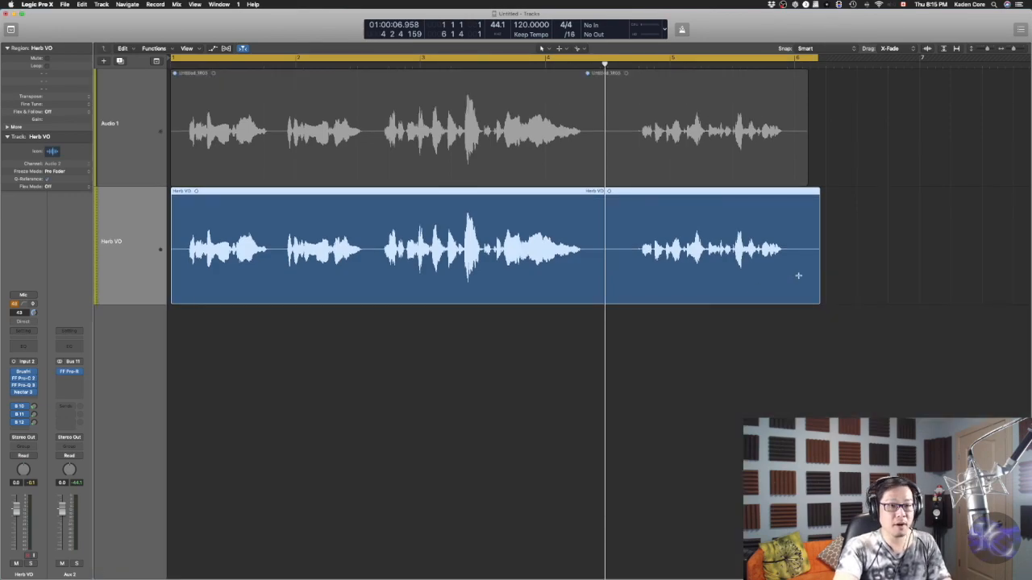
Open the Apple Loops browser, filter by Instrument and search for "pad"
{"action": "key", "text": "o"}
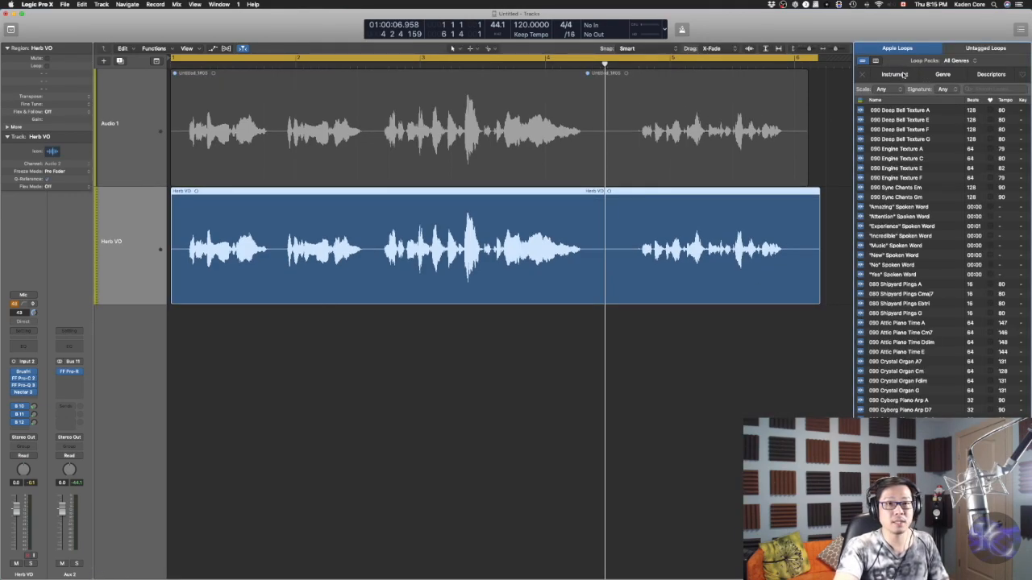
{"action": "left_click", "coordinate": [903, 74]}
{"action": "left_click", "coordinate": [980, 153]}
{"action": "type", "text": "pad"}
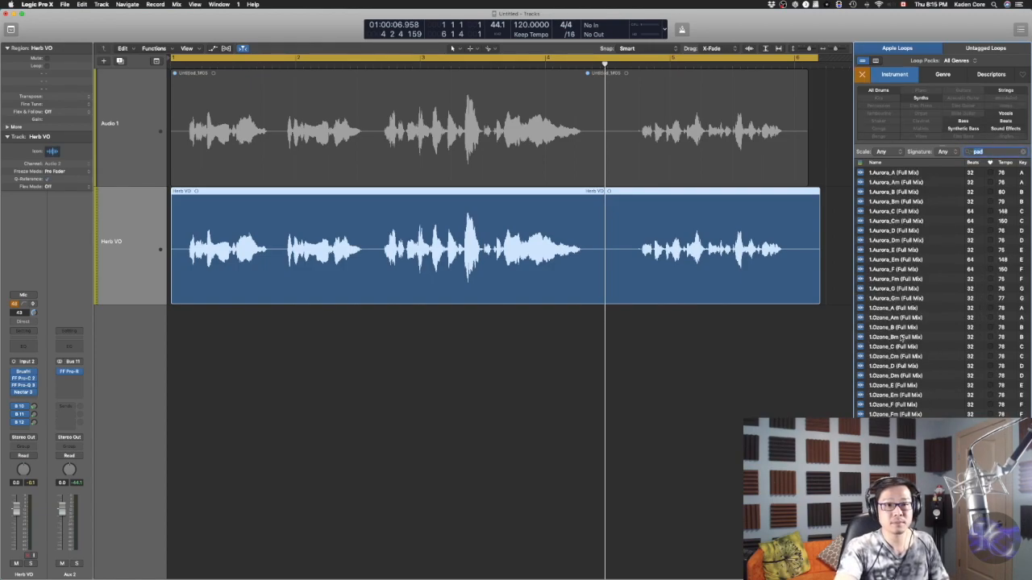
Preview several Aurora pad loops from the results
{"action": "left_click", "coordinate": [897, 269]}
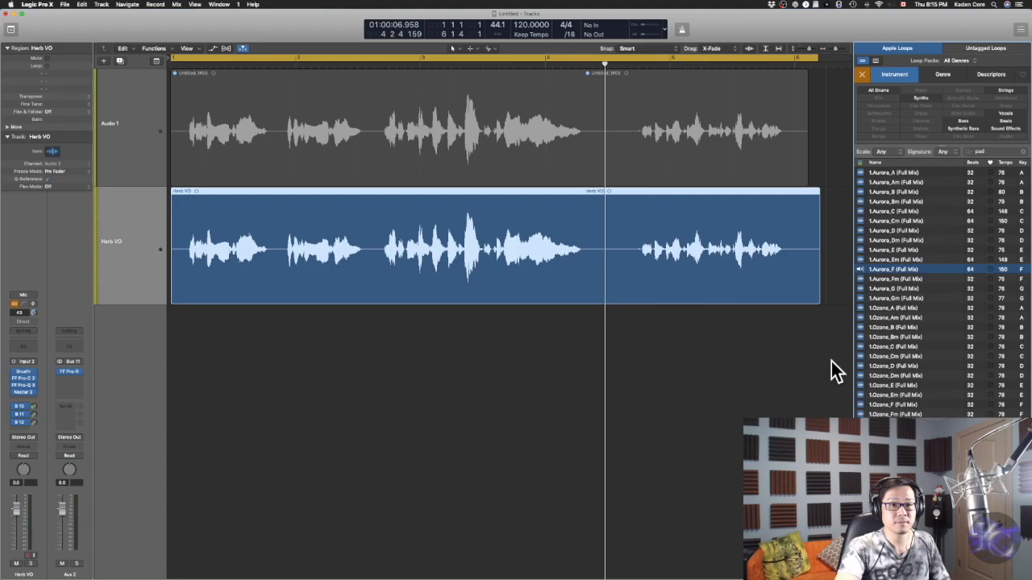
{"action": "left_click", "coordinate": [878, 262]}
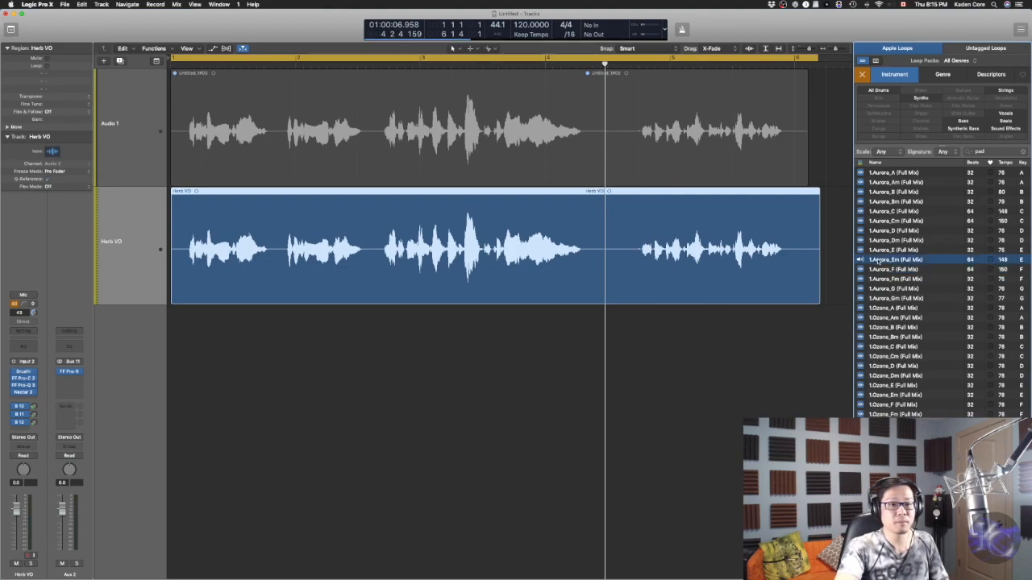
{"action": "left_click", "coordinate": [891, 253]}
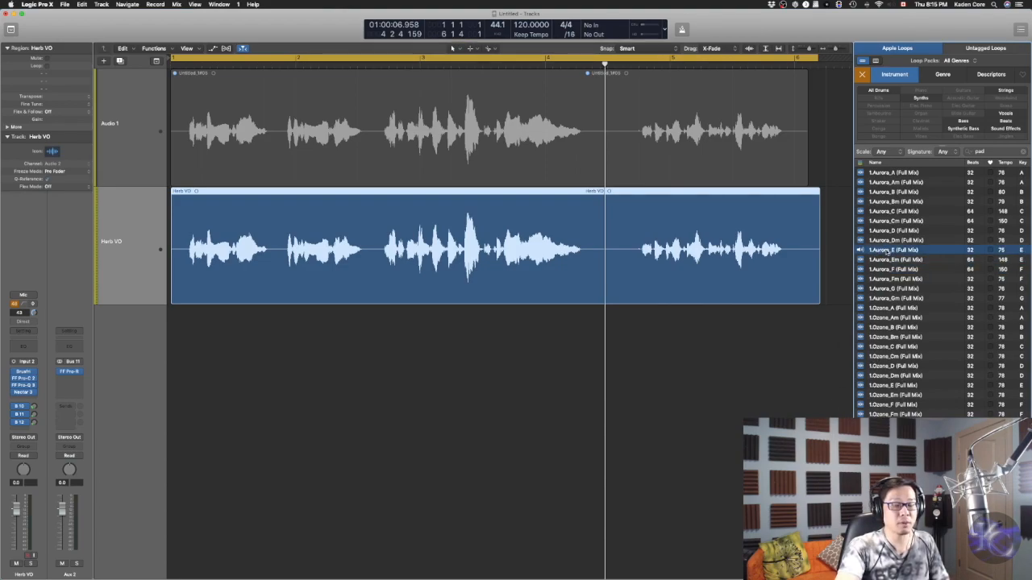
{"action": "left_click", "coordinate": [890, 262]}
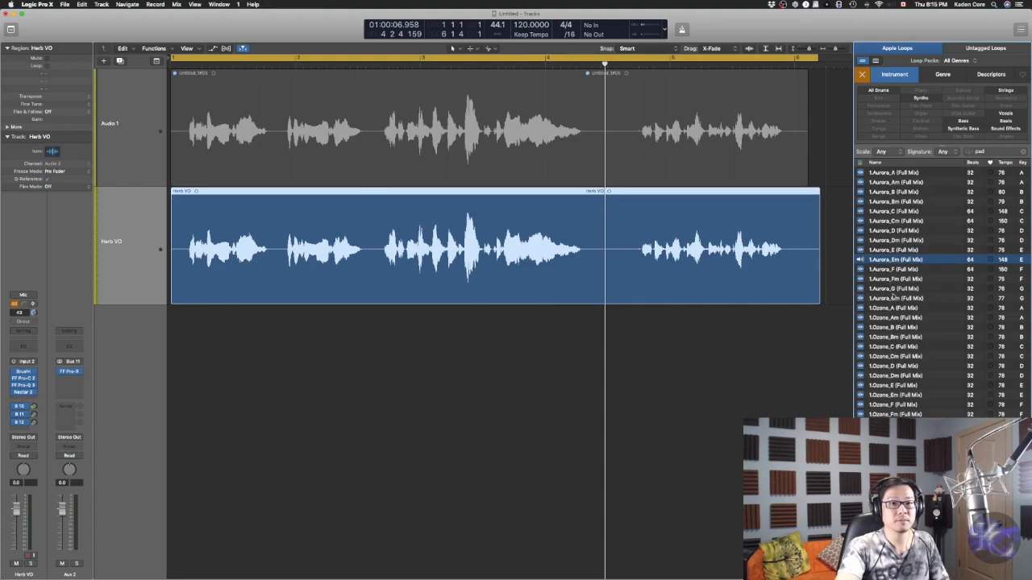
Add the 1.Aurora_G (Full Mix) loop as a new track under the vocal
{"action": "left_click", "coordinate": [890, 288]}
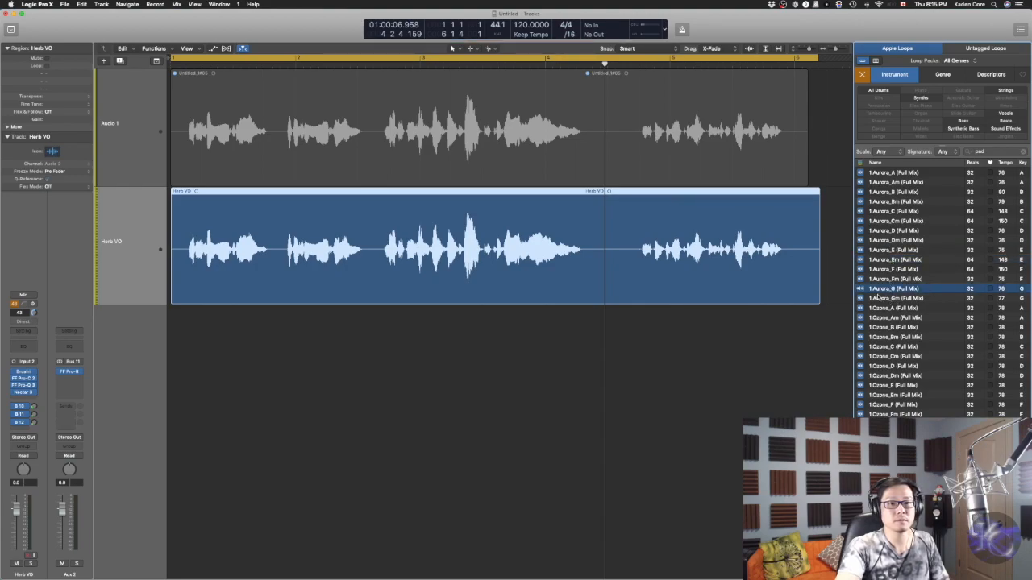
{"action": "key", "text": "space"}
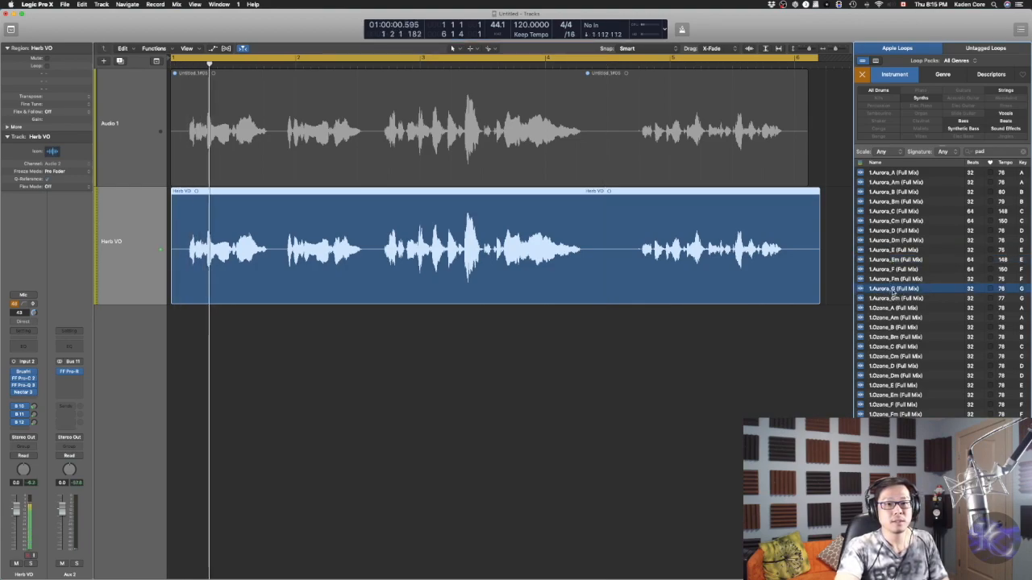
{"action": "left_click_drag", "start_coordinate": [893, 290], "coordinate": [169, 357]}
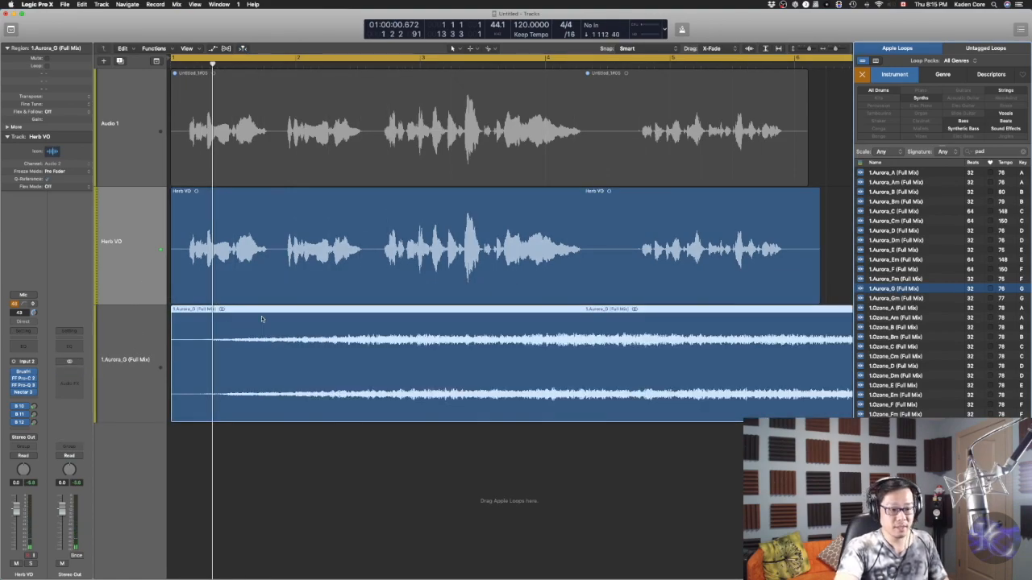
Close the loop browser and trim the pad region to end with the vocal
{"action": "key", "text": "o"}
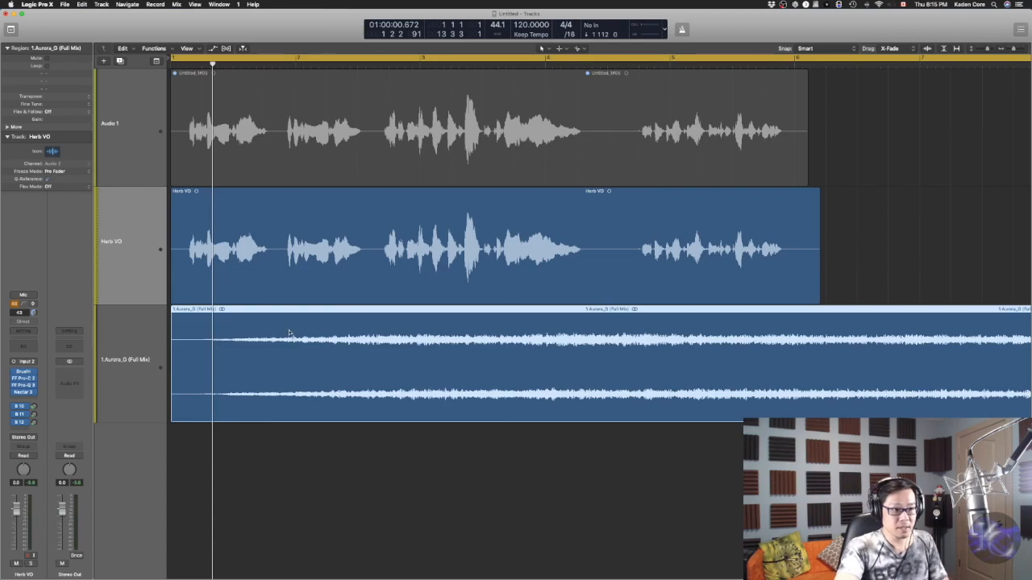
{"action": "key", "text": "super+Left"}
{"action": "left_click_drag", "start_coordinate": [867, 416], "coordinate": [457, 415]}
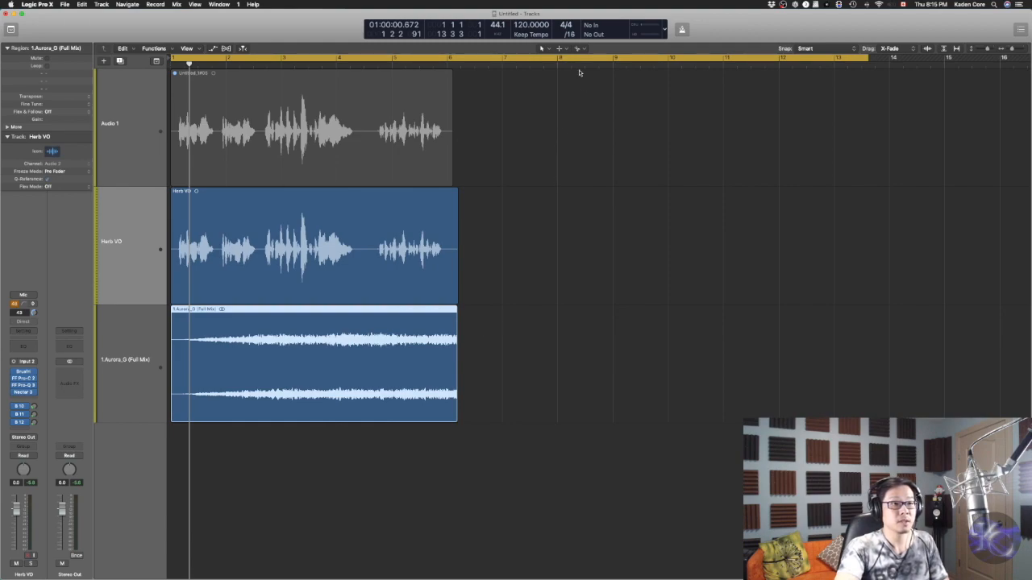
Use the Fade Tool to add a fade-out at the end of the pad region
{"action": "left_click", "coordinate": [561, 48]}
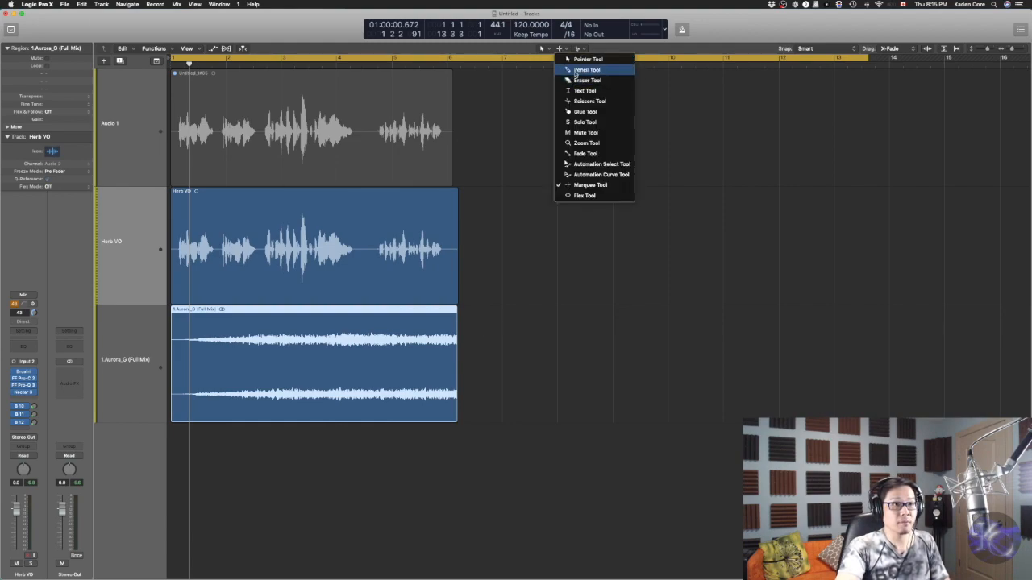
{"action": "left_click", "coordinate": [586, 153]}
{"action": "left_click_drag", "start_coordinate": [476, 347], "coordinate": [436, 353]}
Move the pad track above Herb VO and hide the Audio 1 track
{"action": "left_click_drag", "start_coordinate": [139, 373], "coordinate": [121, 205]}
{"action": "key", "text": "h"}
{"action": "left_click", "coordinate": [104, 132]}
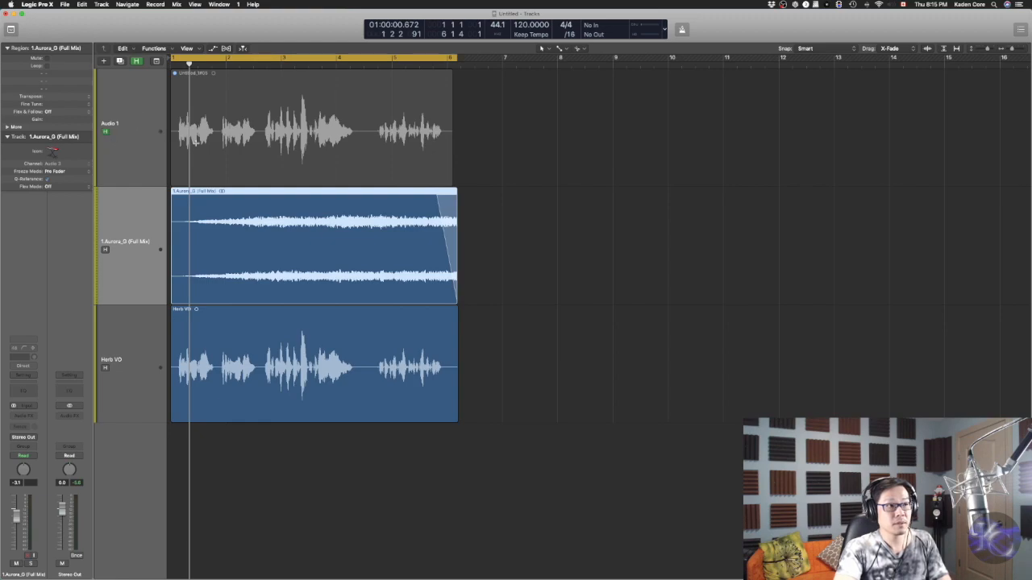
{"action": "key", "text": "h"}
{"action": "key", "text": "super+Right"}
{"action": "key", "text": "super+Right"}
{"action": "key", "text": "super+Right"}
{"action": "key", "text": "super+Right"}
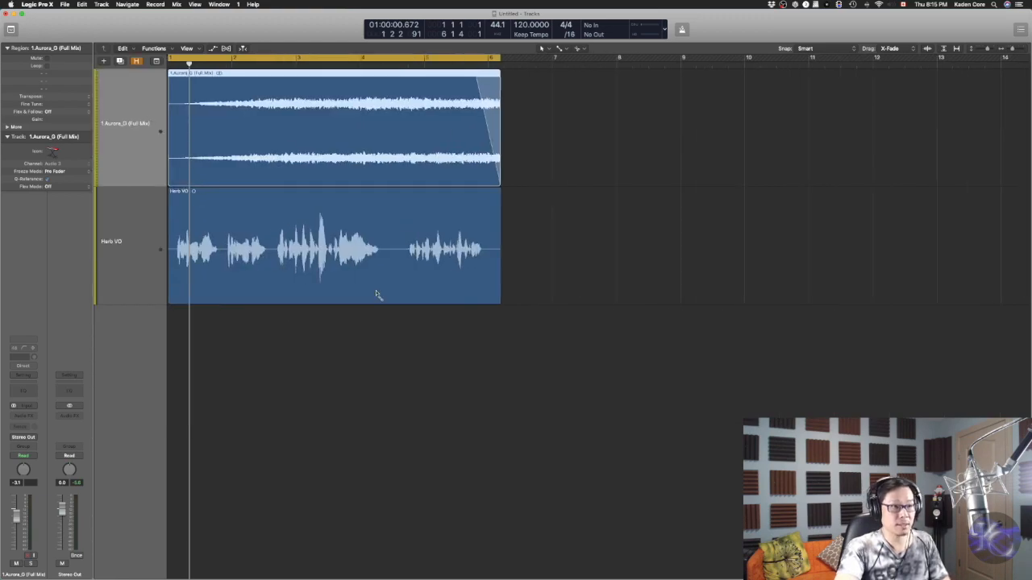
Open the mixer and insert Trackspacer 2.5 (Stereo) as an audio effect on the pad's channel strip
{"action": "scroll", "coordinate": [220, 227], "scroll_direction": "left", "scroll_amount": 2}
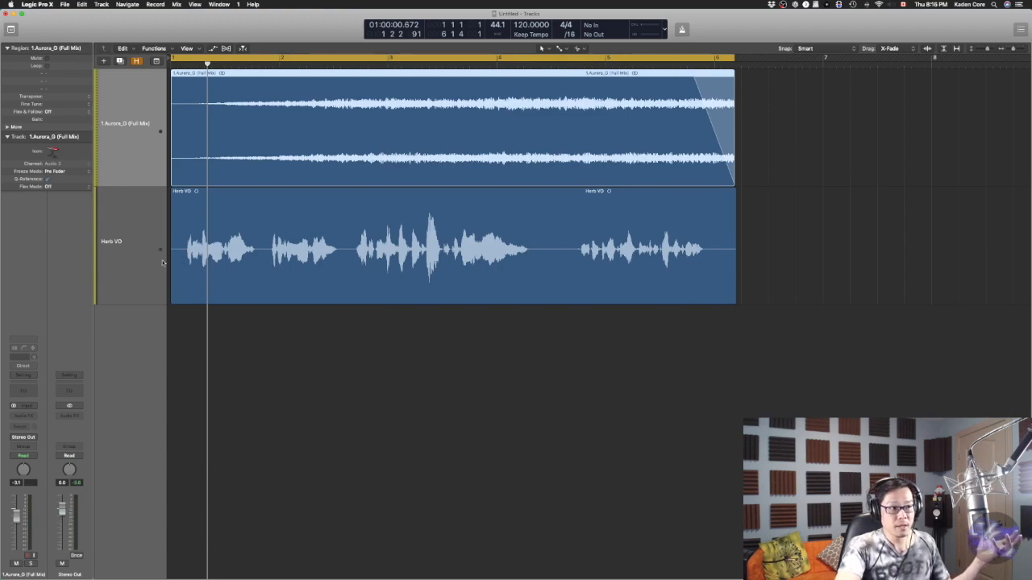
{"action": "left_click", "coordinate": [137, 242]}
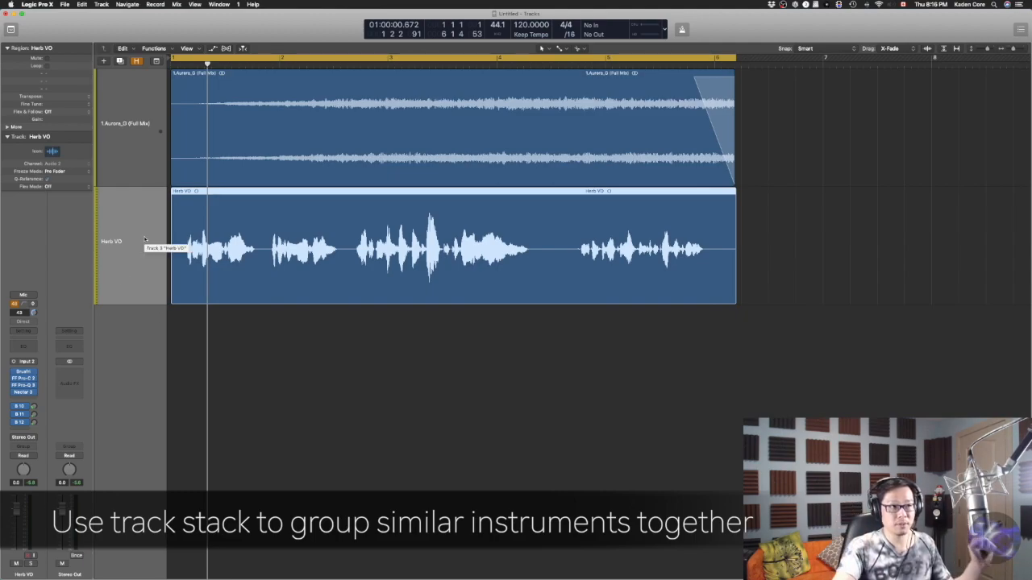
{"action": "key", "text": "x"}
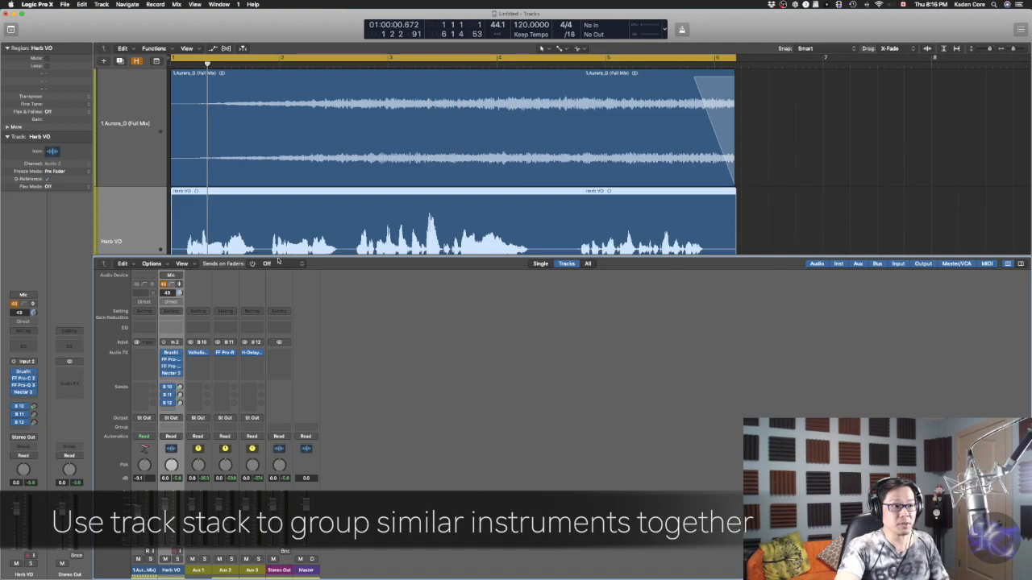
{"action": "left_click_drag", "start_coordinate": [373, 260], "coordinate": [375, 289]}
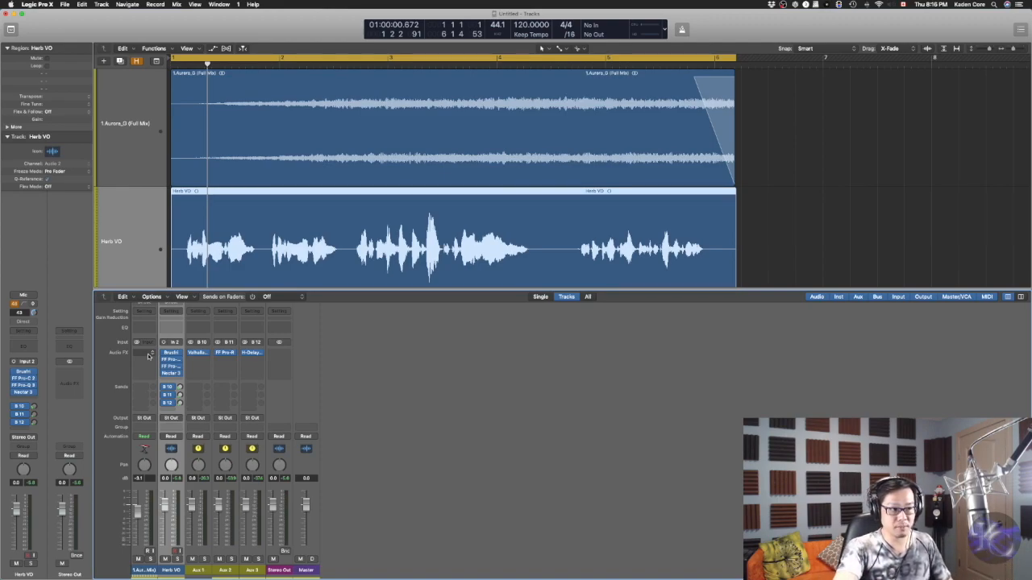
{"action": "left_click", "coordinate": [148, 356]}
{"action": "mouse_move", "coordinate": [169, 429]}
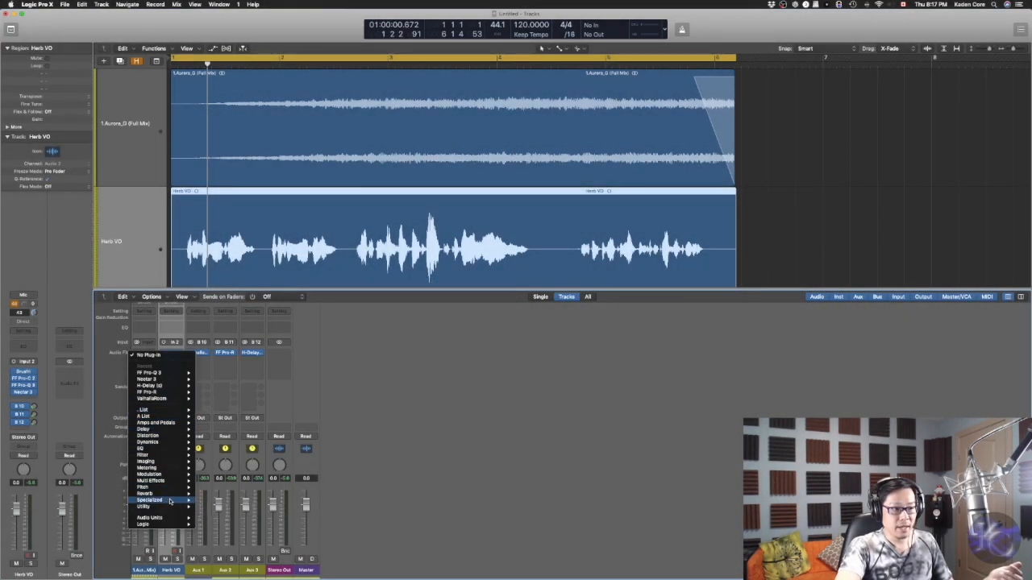
{"action": "mouse_move", "coordinate": [175, 525]}
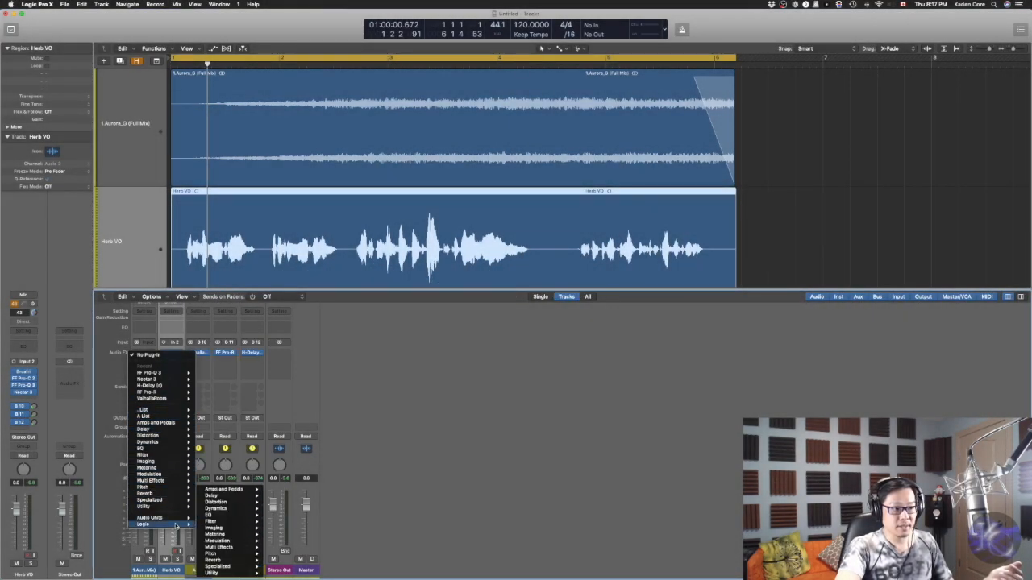
{"action": "mouse_move", "coordinate": [239, 545]}
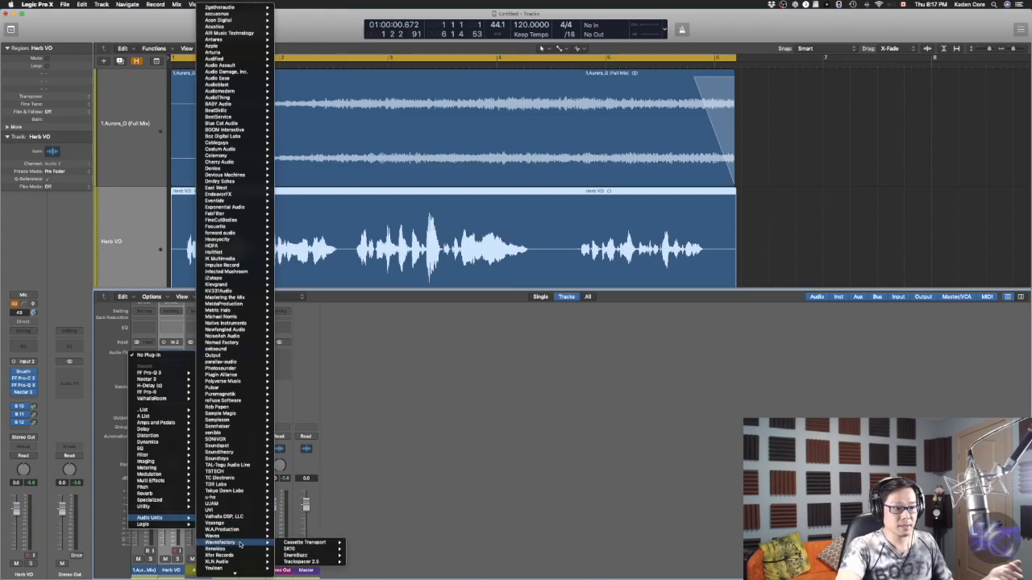
{"action": "mouse_move", "coordinate": [302, 562]}
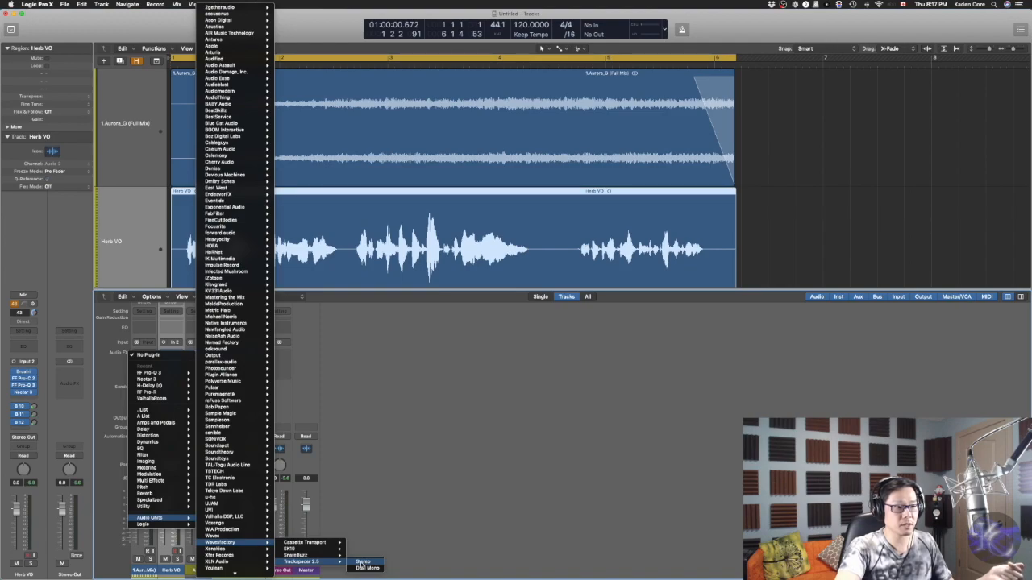
{"action": "left_click", "coordinate": [362, 562]}
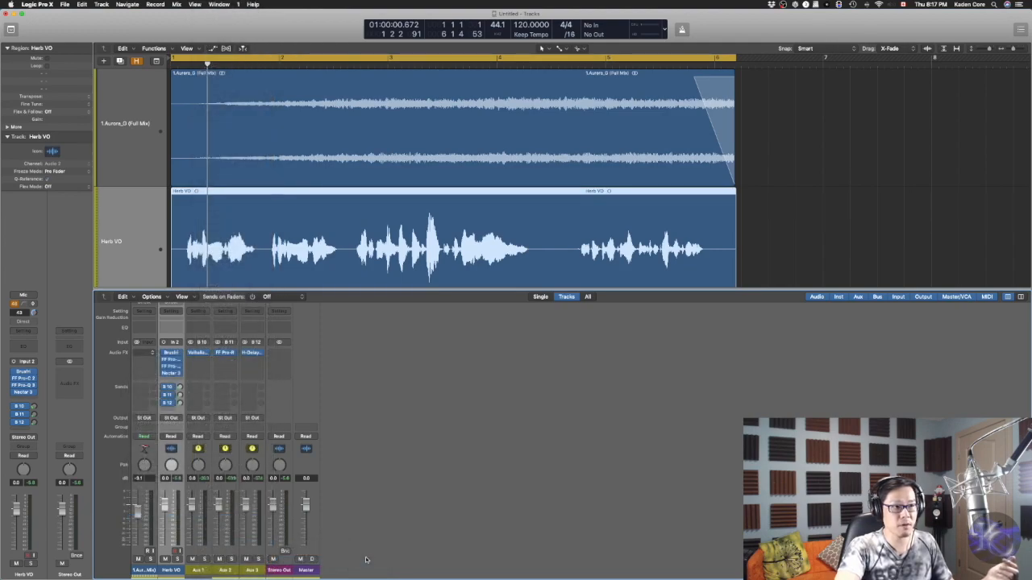
Set Trackspacer's side chain input to Herb VO (Audio 2)
{"action": "left_click_drag", "start_coordinate": [71, 32], "coordinate": [482, 337]}
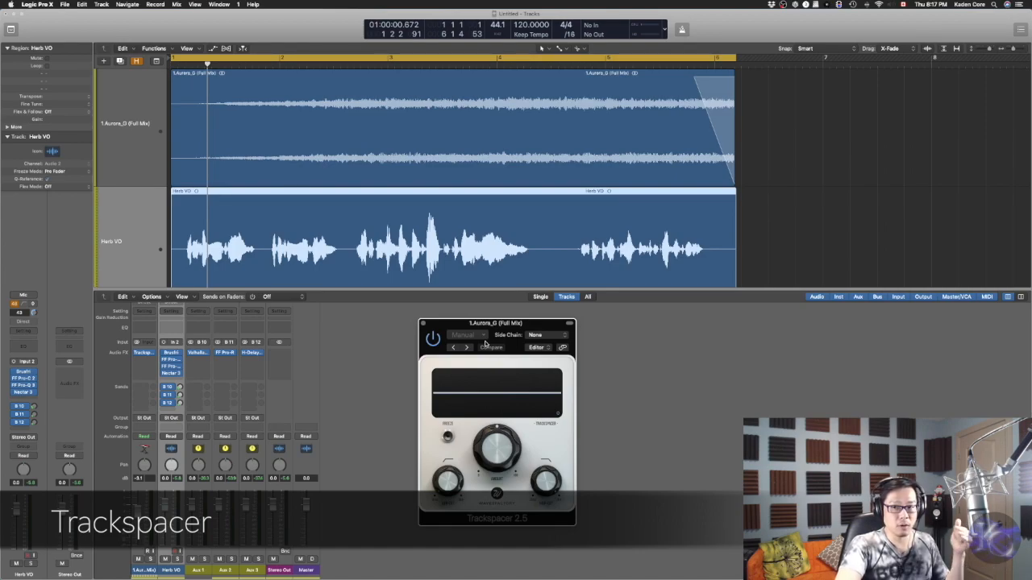
{"action": "left_click", "coordinate": [557, 336]}
{"action": "left_click", "coordinate": [556, 336]}
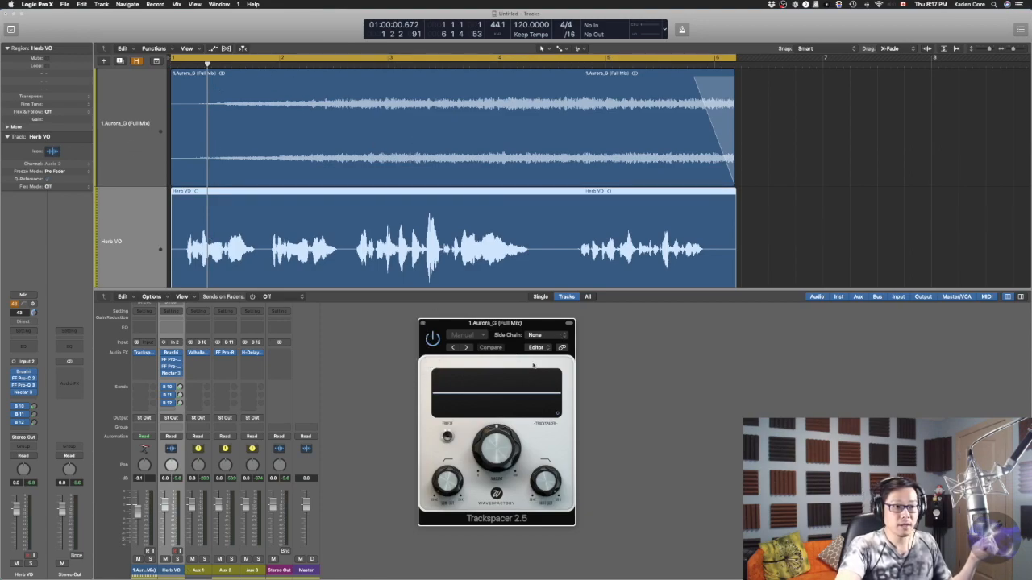
{"action": "left_click", "coordinate": [551, 335]}
{"action": "mouse_move", "coordinate": [556, 353]}
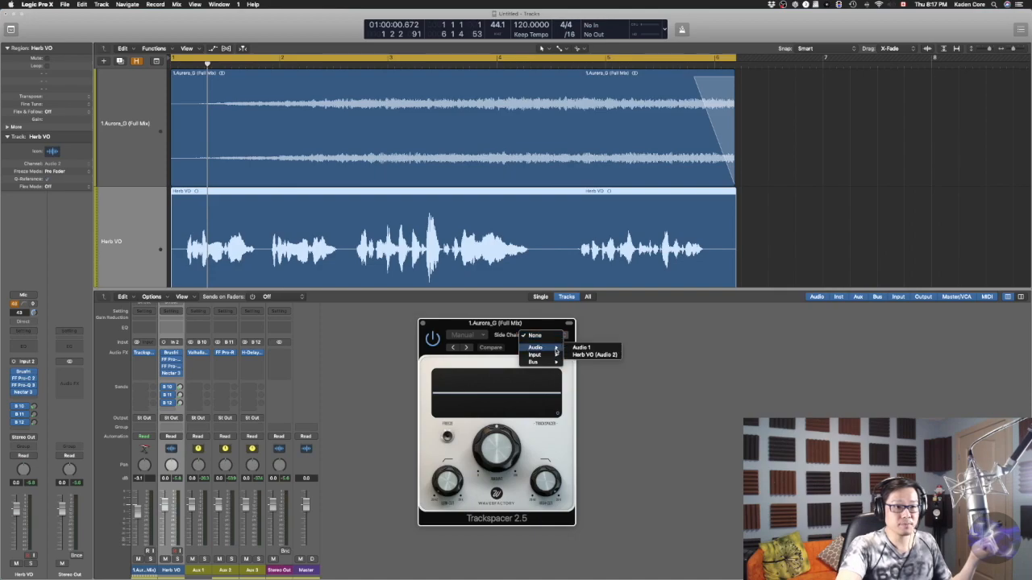
{"action": "left_click", "coordinate": [594, 355]}
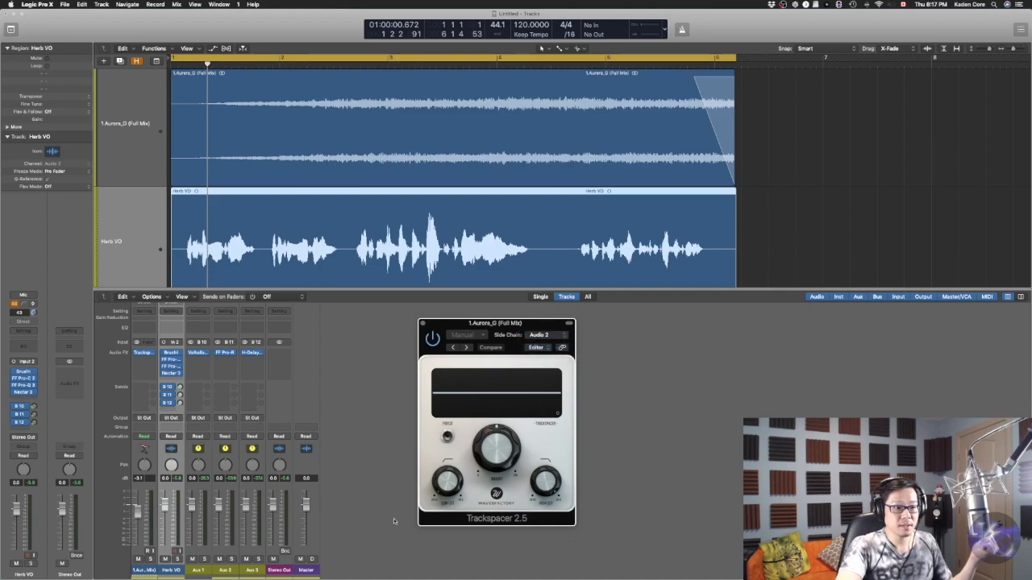
Raise Trackspacer's low-cut knob, lower its high-cut knob and reduce the amount
{"action": "left_click_drag", "start_coordinate": [448, 482], "coordinate": [448, 425]}
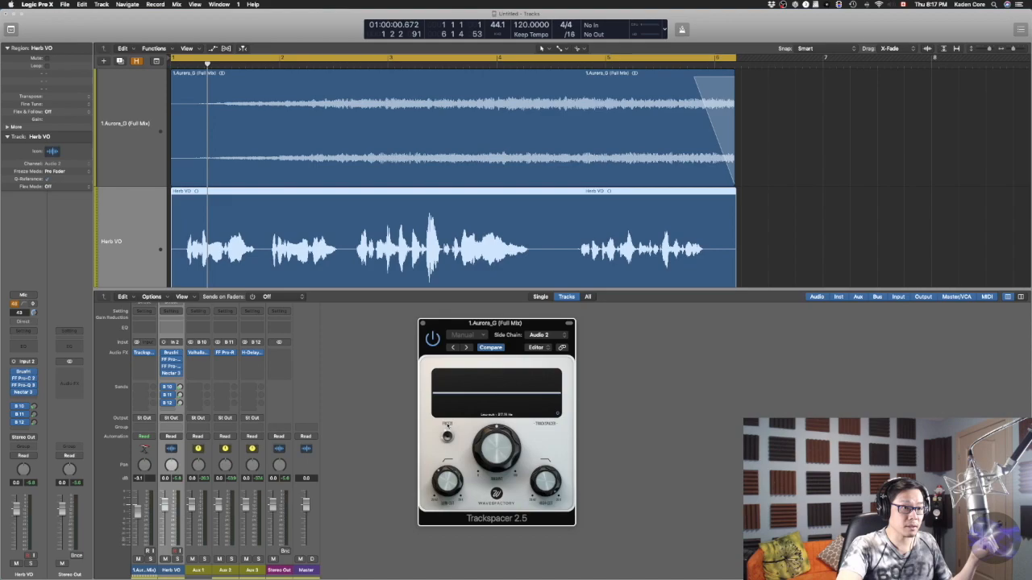
{"action": "left_click_drag", "start_coordinate": [551, 481], "coordinate": [550, 537]}
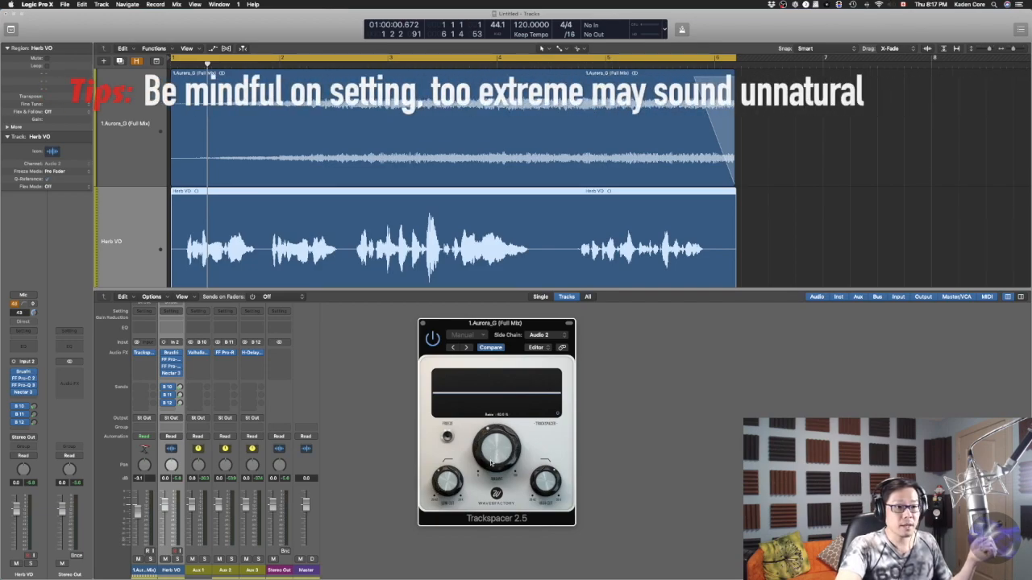
{"action": "left_click_drag", "start_coordinate": [492, 442], "coordinate": [491, 456]}
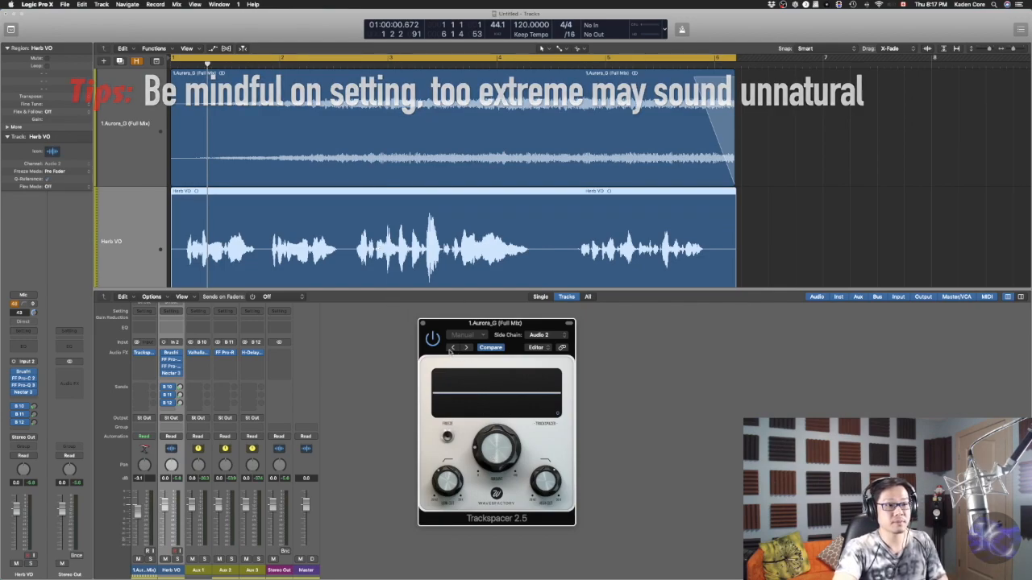
Audition the pad against the vocal with Trackspacer bypassed and active, then lower its amount further
{"action": "key", "text": "space"}
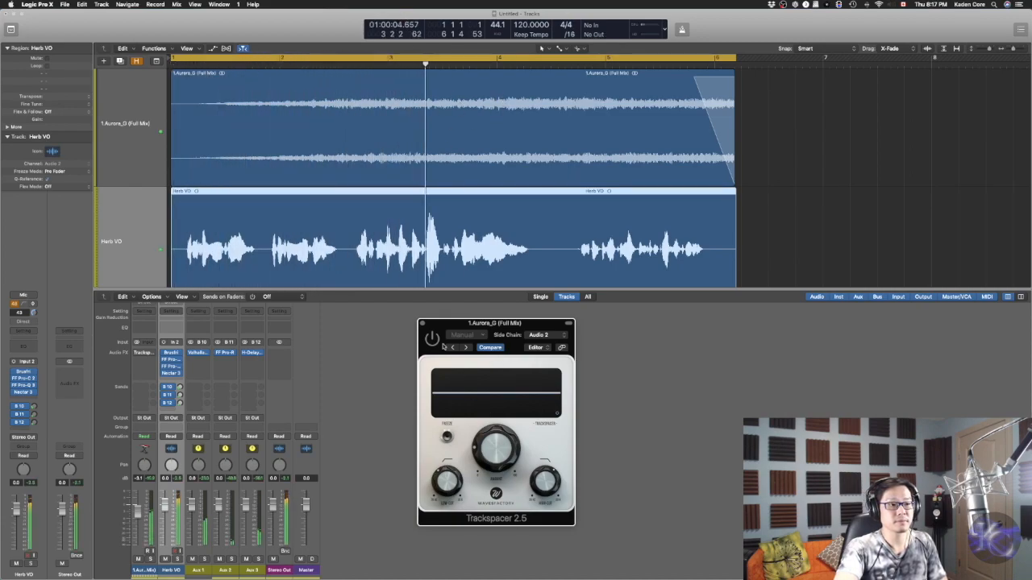
{"action": "key", "text": "space"}
{"action": "left_click", "coordinate": [436, 338]}
{"action": "key", "text": "Return"}
{"action": "key", "text": "space"}
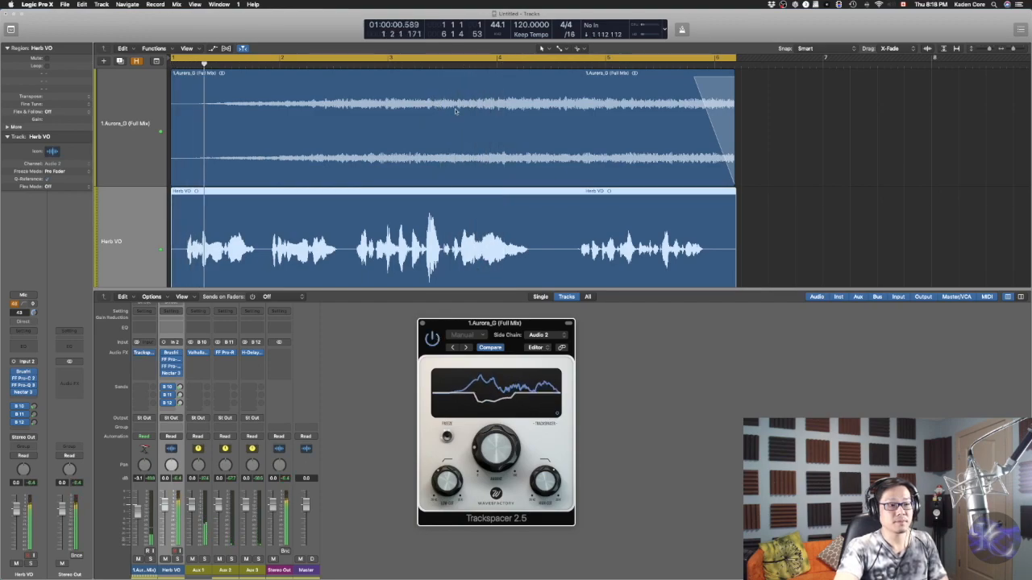
{"action": "mouse_move", "coordinate": [491, 453]}
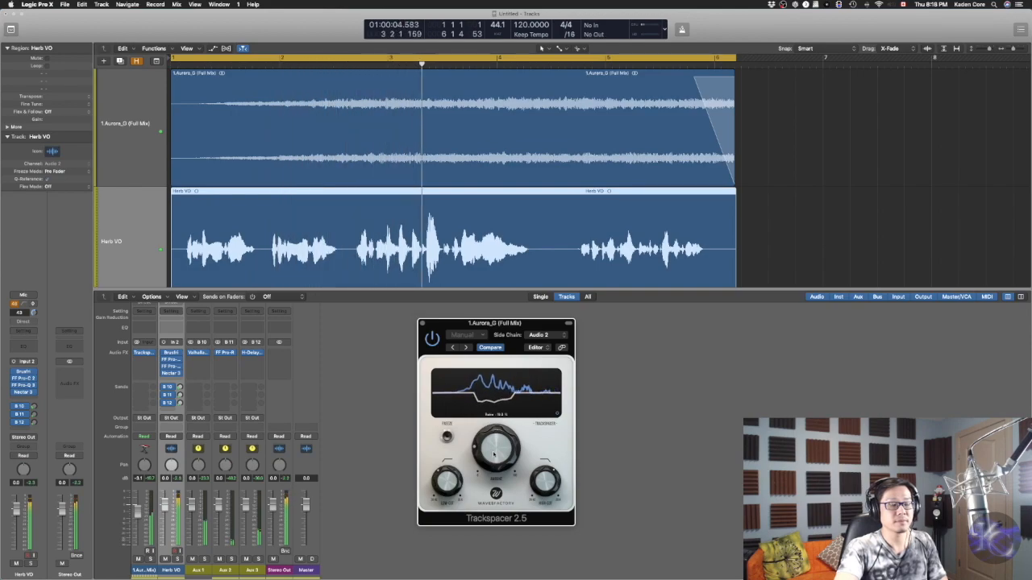
{"action": "key", "text": "space"}
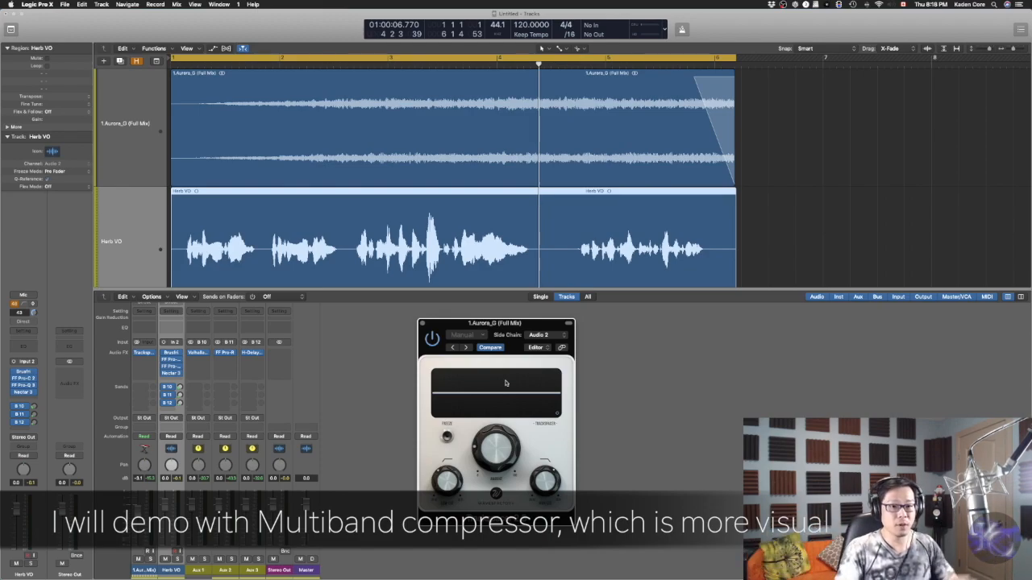
{"action": "key", "text": "Return"}
{"action": "key", "text": "space"}
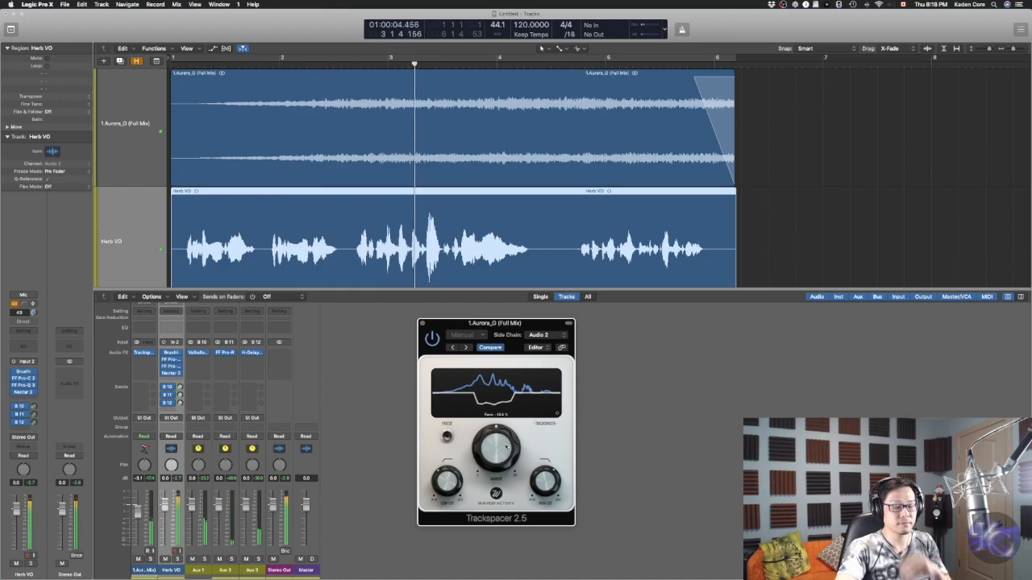
{"action": "key", "text": "space"}
{"action": "left_click", "coordinate": [286, 480]}
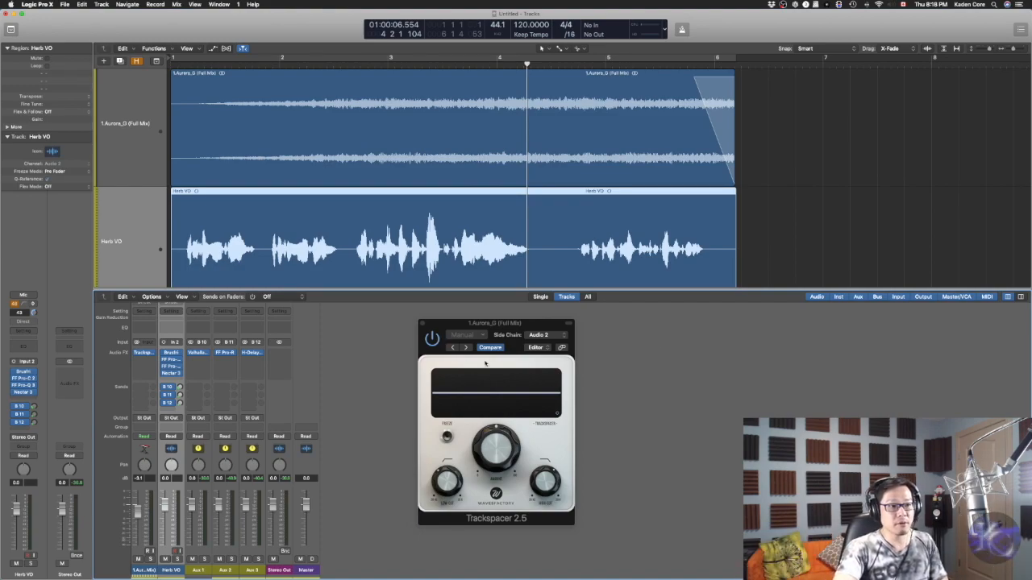
{"action": "left_click_drag", "start_coordinate": [492, 463], "coordinate": [493, 506]}
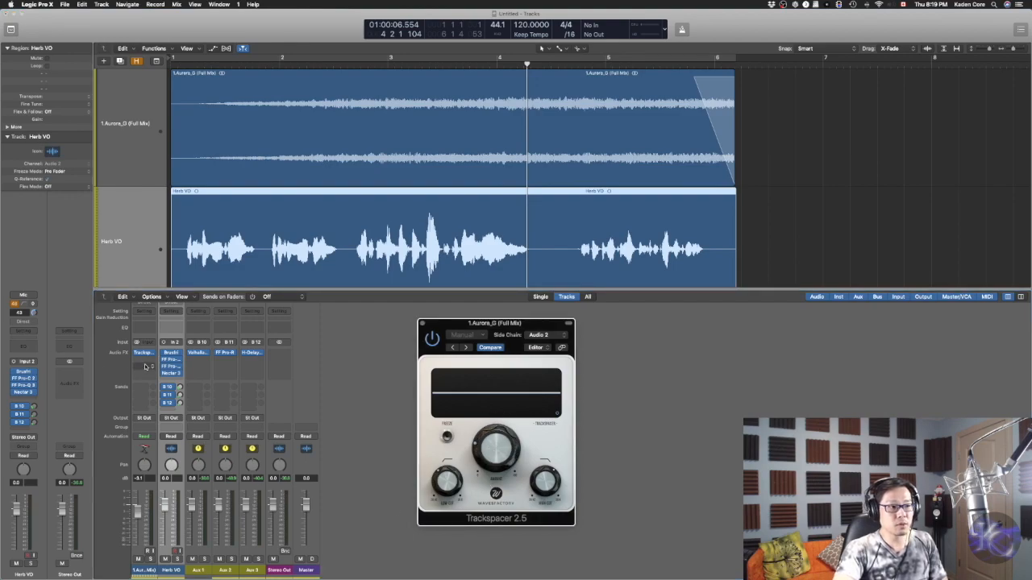
Insert FabFilter FF Pro-MB after Trackspacer on the pad channel and set its side chain to Herb VO (Audio 2)
{"action": "left_click", "coordinate": [150, 361]}
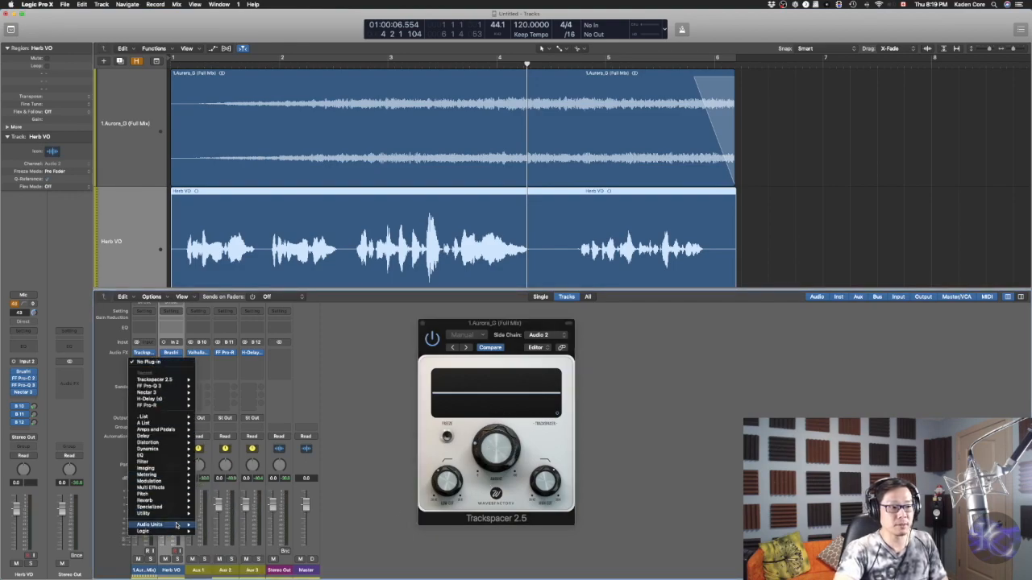
{"action": "mouse_move", "coordinate": [176, 525]}
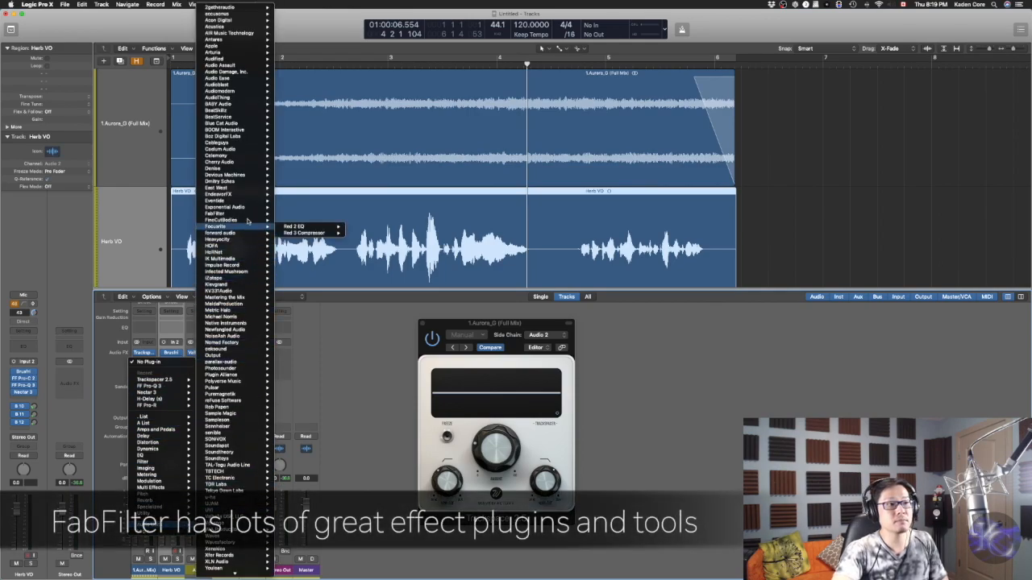
{"action": "mouse_move", "coordinate": [250, 214]}
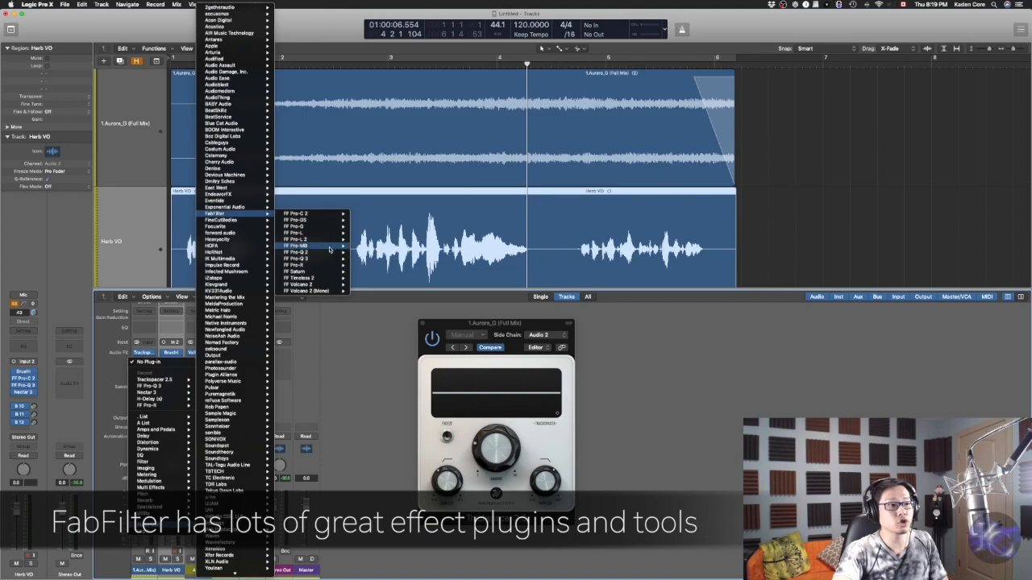
{"action": "left_click", "coordinate": [370, 246]}
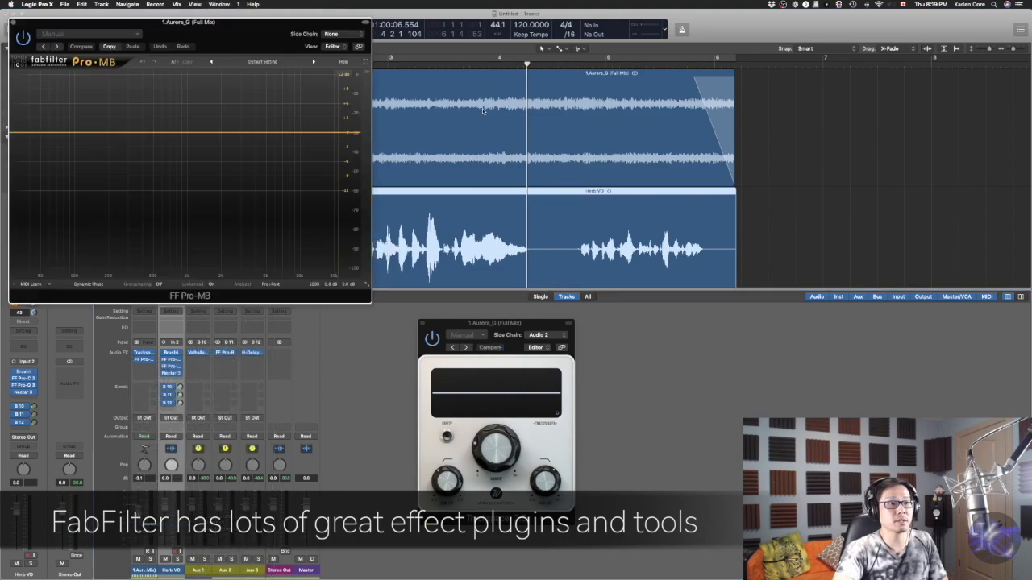
{"action": "left_click_drag", "start_coordinate": [305, 19], "coordinate": [692, 243]}
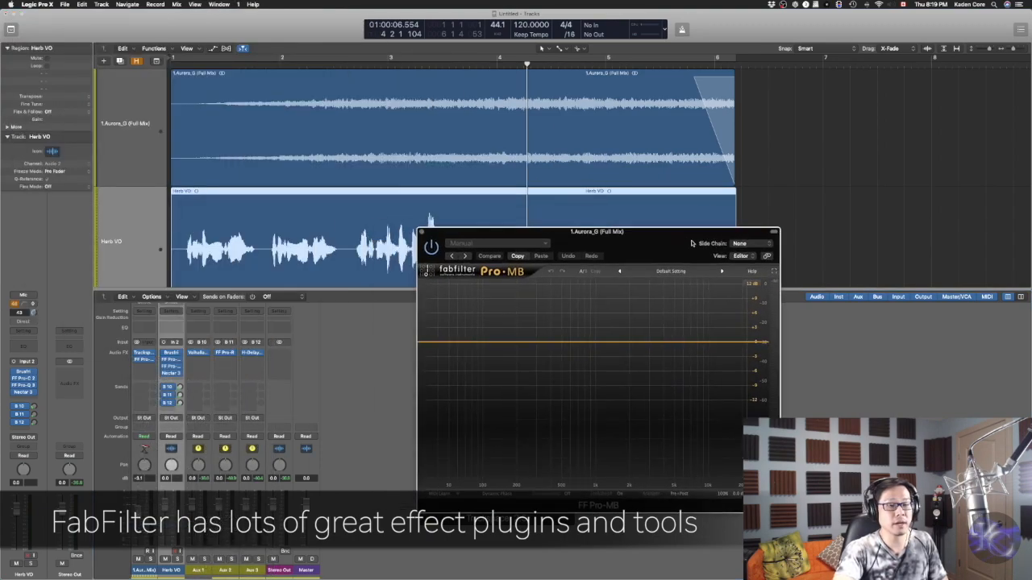
{"action": "left_click", "coordinate": [762, 245]}
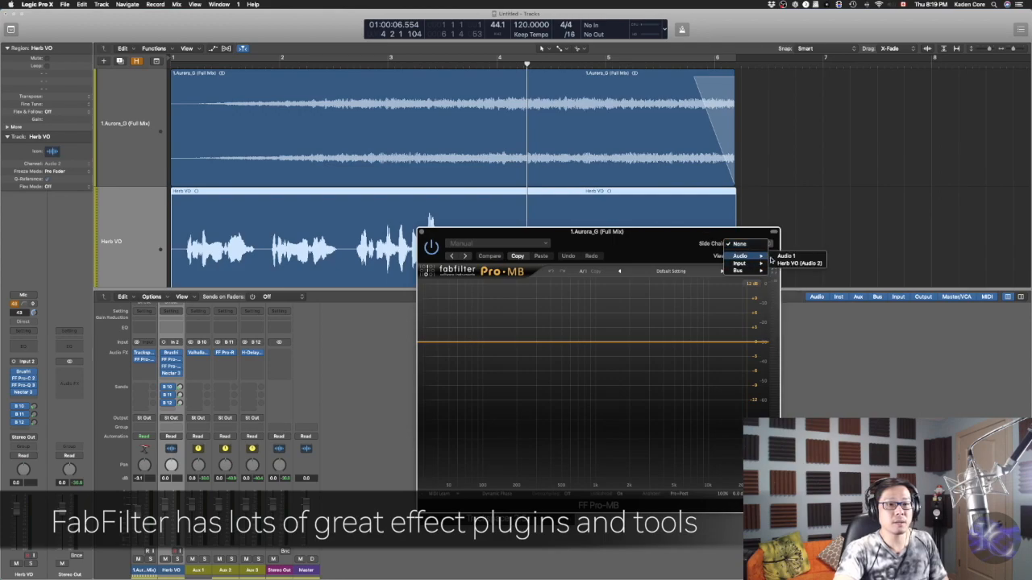
{"action": "left_click", "coordinate": [799, 262]}
Create a compression band in the midrange of Pro-MB, widen it, and expand the side chain options
{"action": "left_click", "coordinate": [600, 343]}
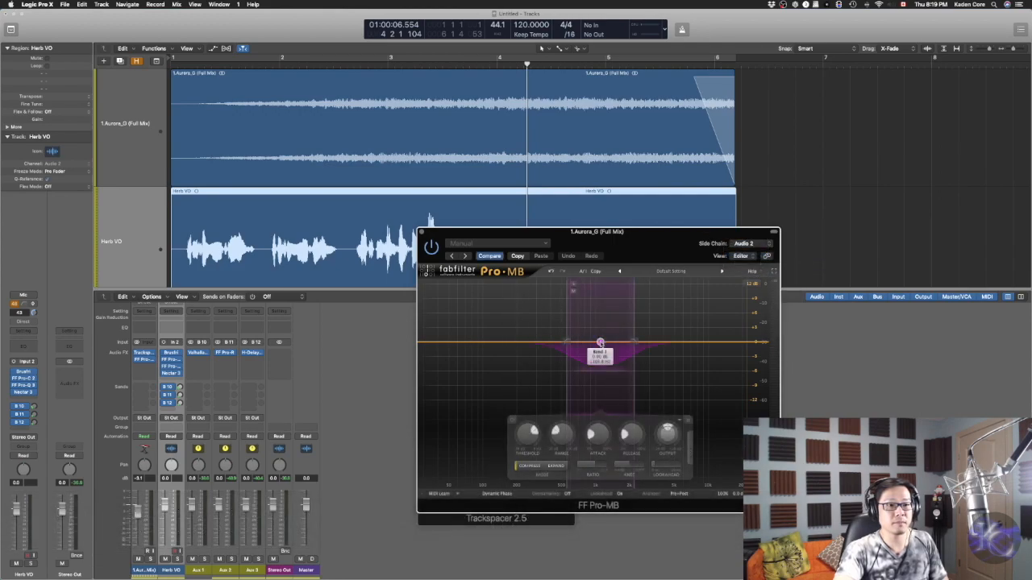
{"action": "left_click_drag", "start_coordinate": [600, 345], "coordinate": [650, 345]}
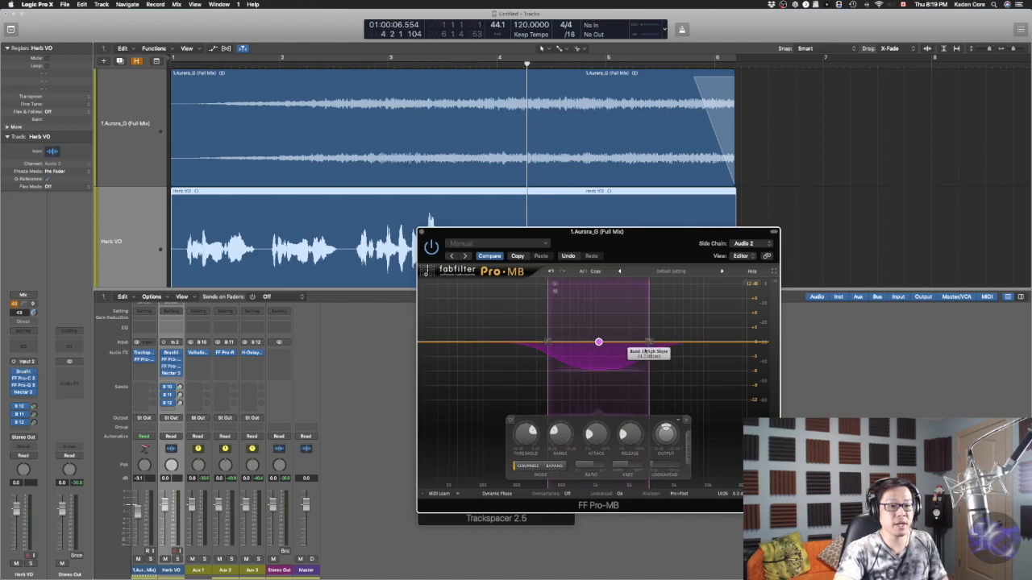
{"action": "left_click", "coordinate": [687, 456]}
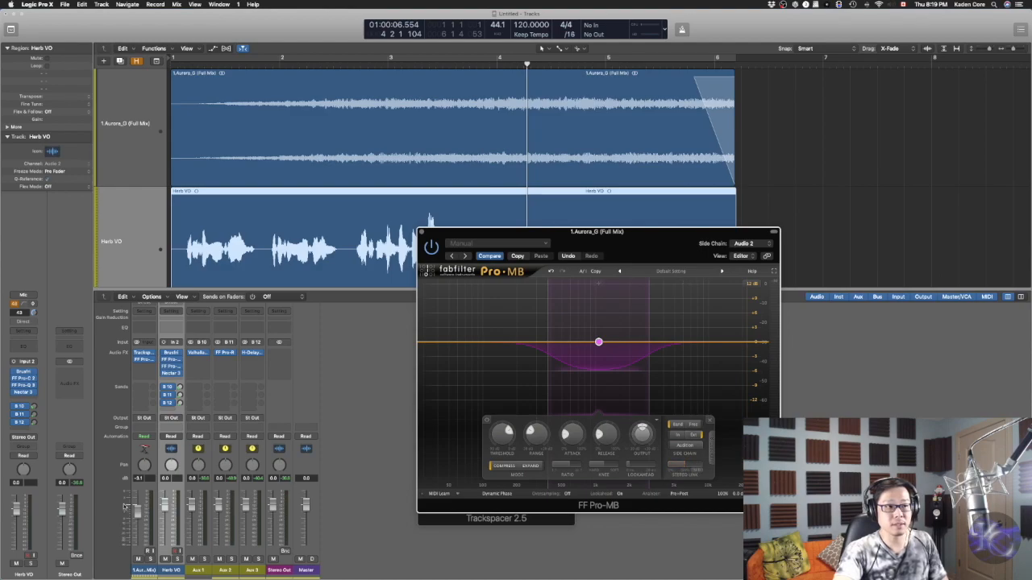
Bypass Trackspacer and play the pad and vocal with cycle mode toggled
{"action": "left_click", "coordinate": [136, 353]}
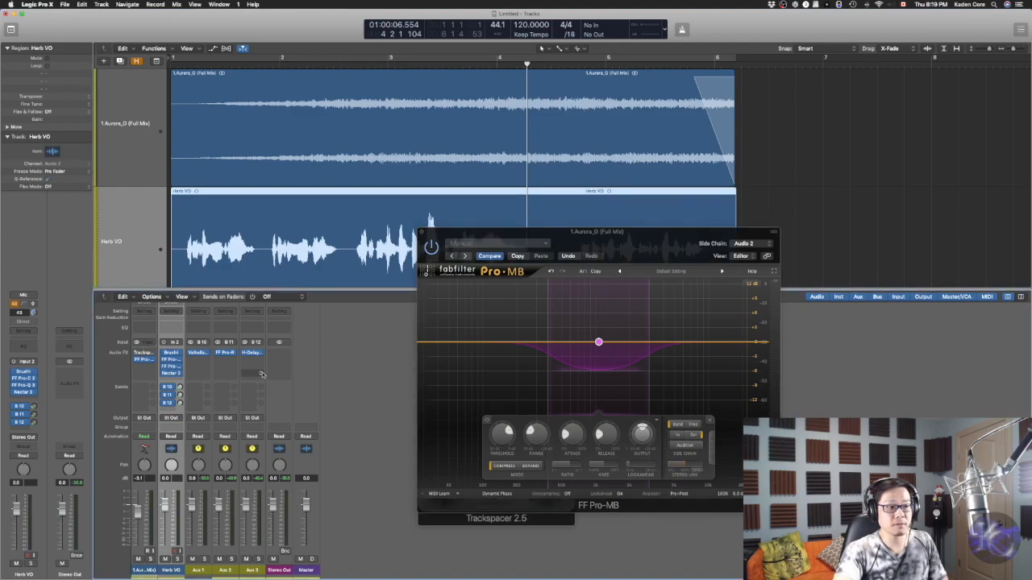
{"action": "key", "text": "space"}
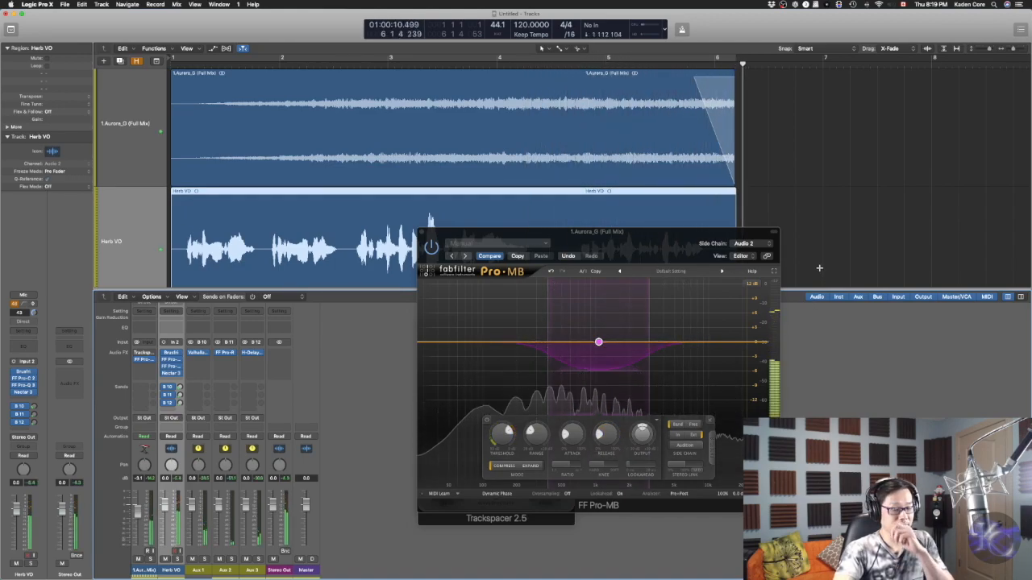
{"action": "key", "text": "c"}
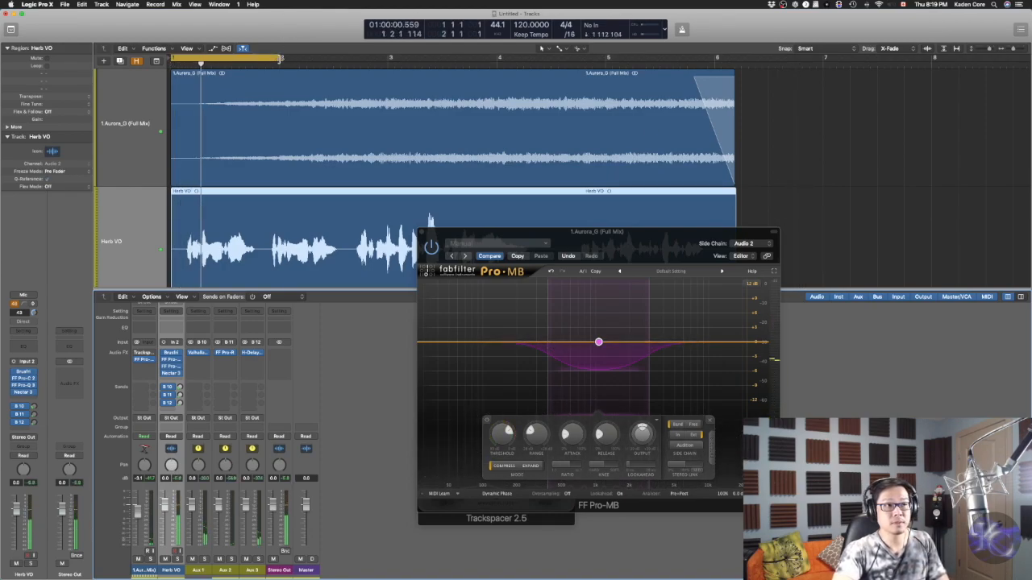
Extend the cycle region to span bars 1 through 6 and play the pad with the vocal
{"action": "left_click_drag", "start_coordinate": [280, 58], "coordinate": [734, 59]}
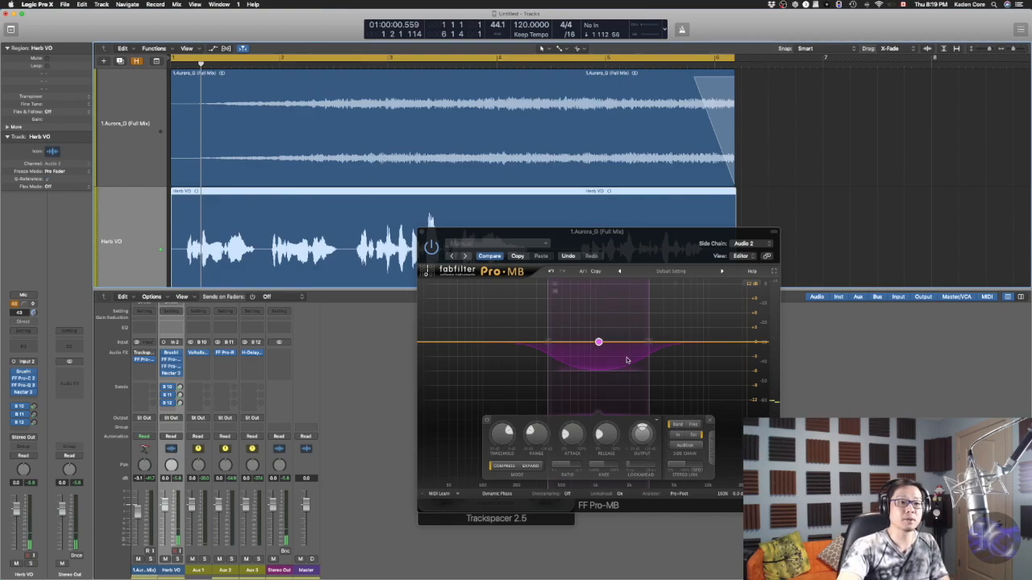
{"action": "key", "text": "space"}
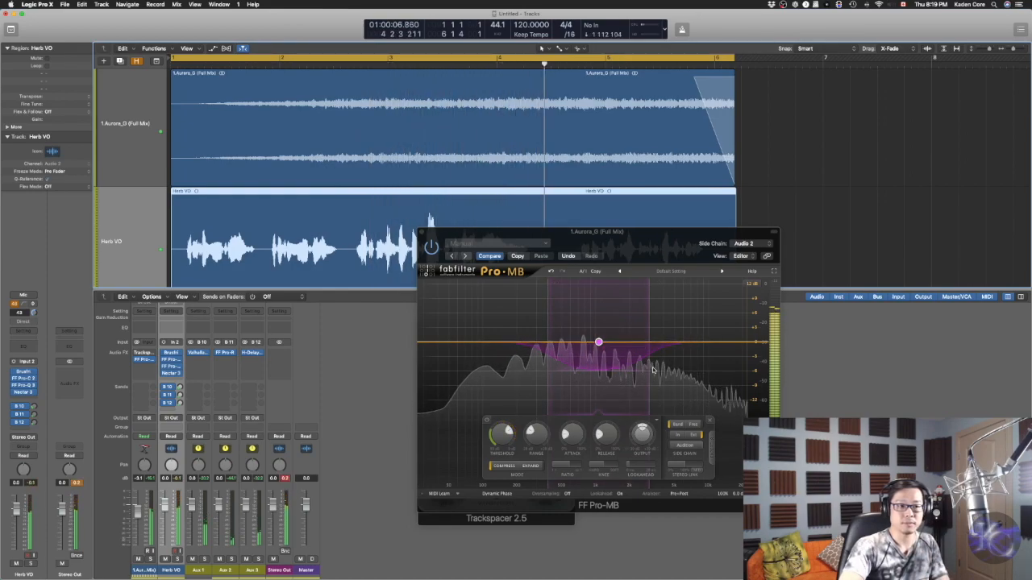
{"action": "key", "text": "space"}
Compare Pro-MB bypassed and active during playback, then lower the midrange band's range further
{"action": "left_click", "coordinate": [438, 250]}
{"action": "key", "text": "space"}
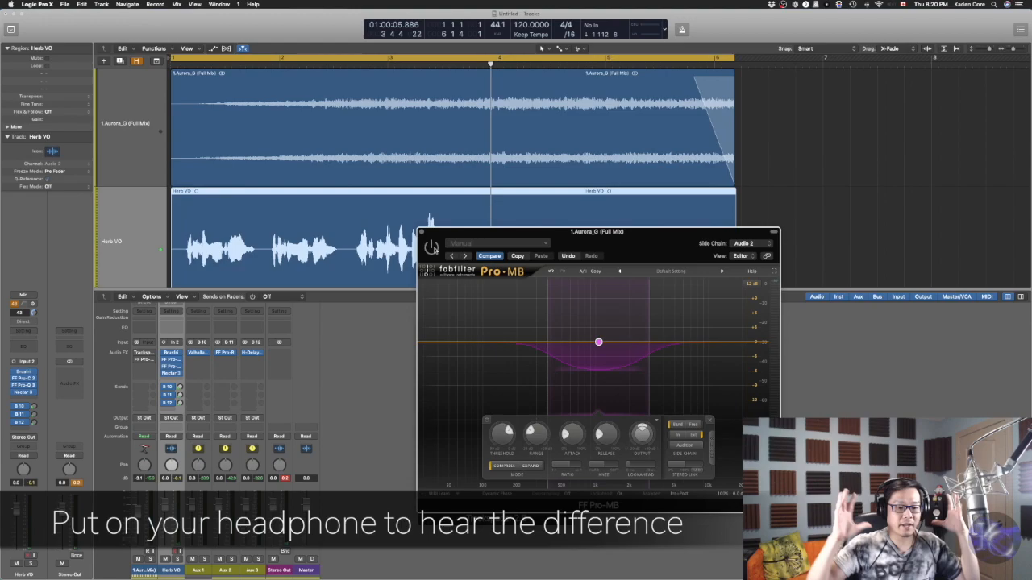
{"action": "key", "text": "space"}
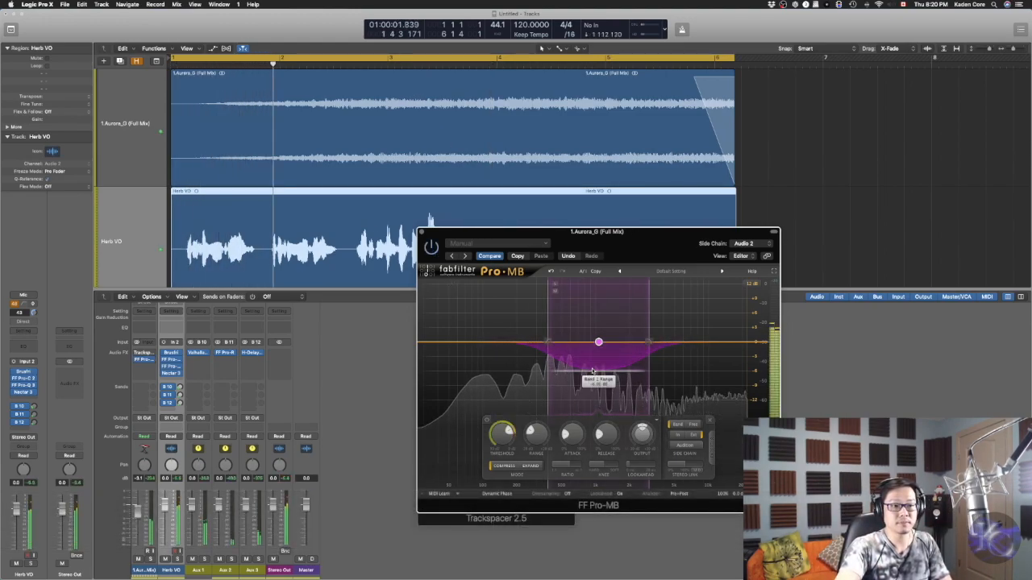
{"action": "mouse_move", "coordinate": [594, 371]}
{"action": "left_mouse_down"}
{"action": "mouse_move", "coordinate": [598, 399]}
{"action": "mouse_move", "coordinate": [600, 372]}
{"action": "mouse_move", "coordinate": [602, 396]}
{"action": "mouse_move", "coordinate": [602, 386]}
{"action": "left_mouse_up"}
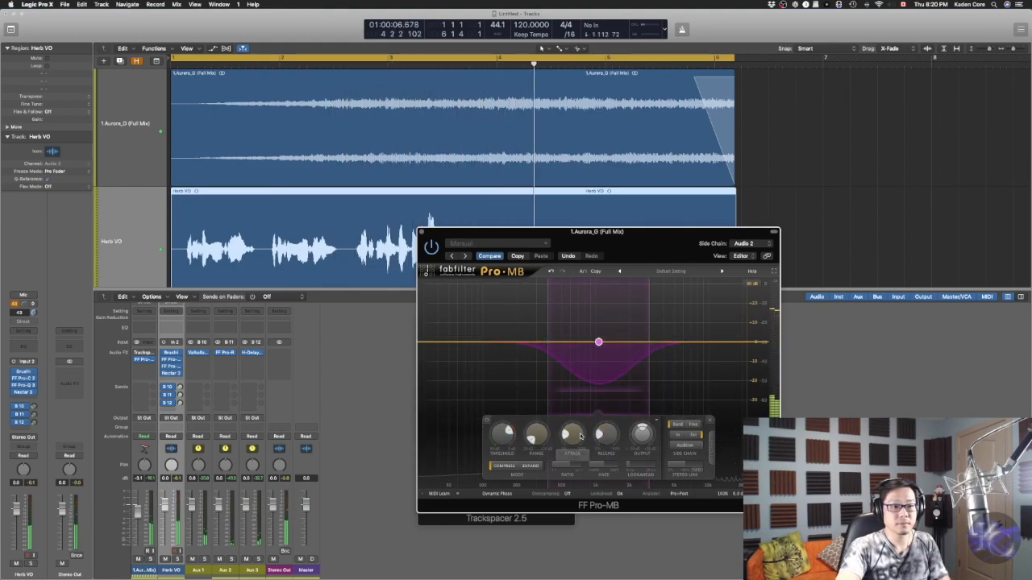
{"action": "key", "text": "space"}
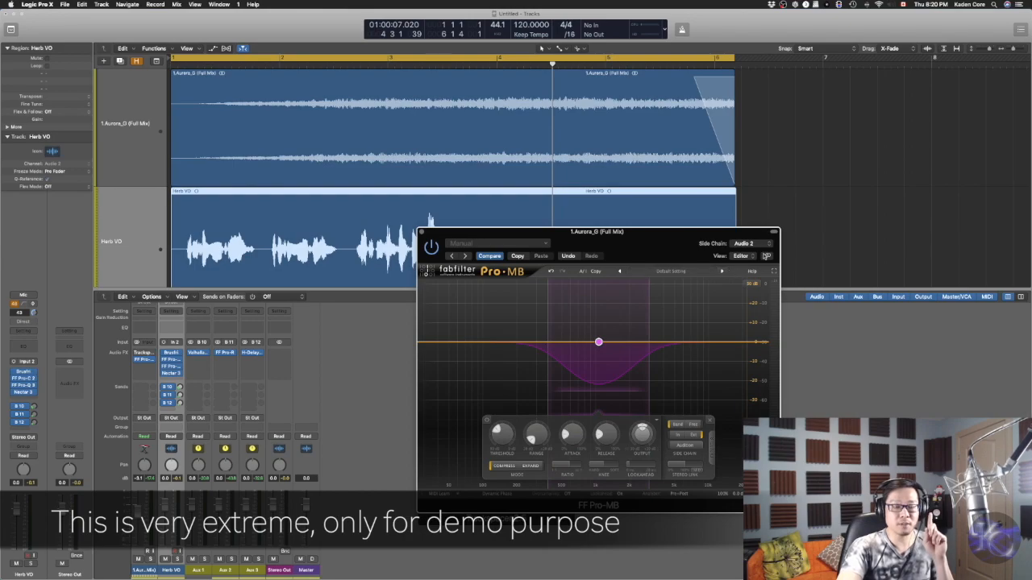
Set Pro-MB's side chain source to Herb VO and play the pad against the vocal
{"action": "left_click", "coordinate": [766, 243]}
{"action": "left_click", "coordinate": [764, 245]}
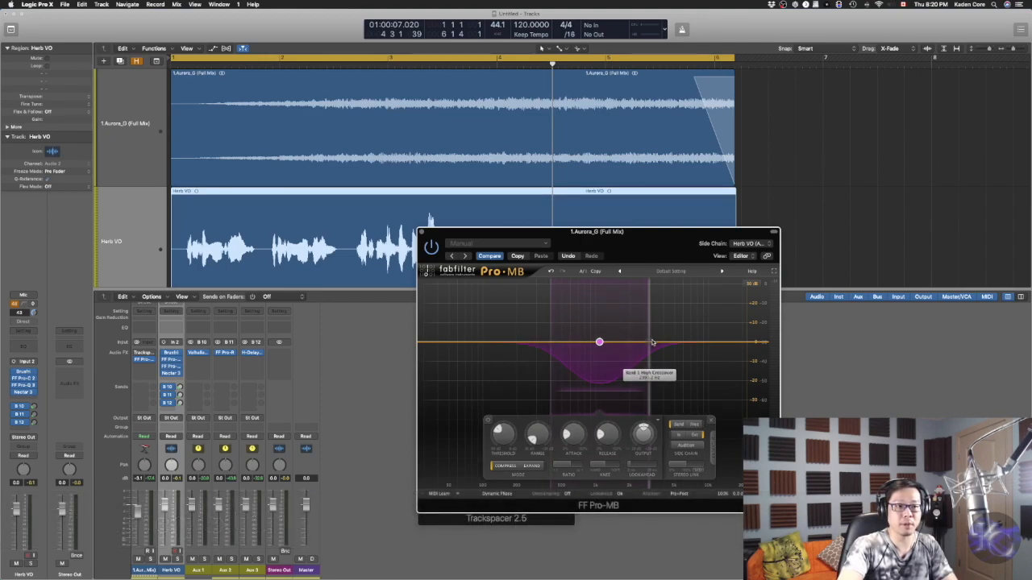
{"action": "key", "text": "Return"}
{"action": "key", "text": "space"}
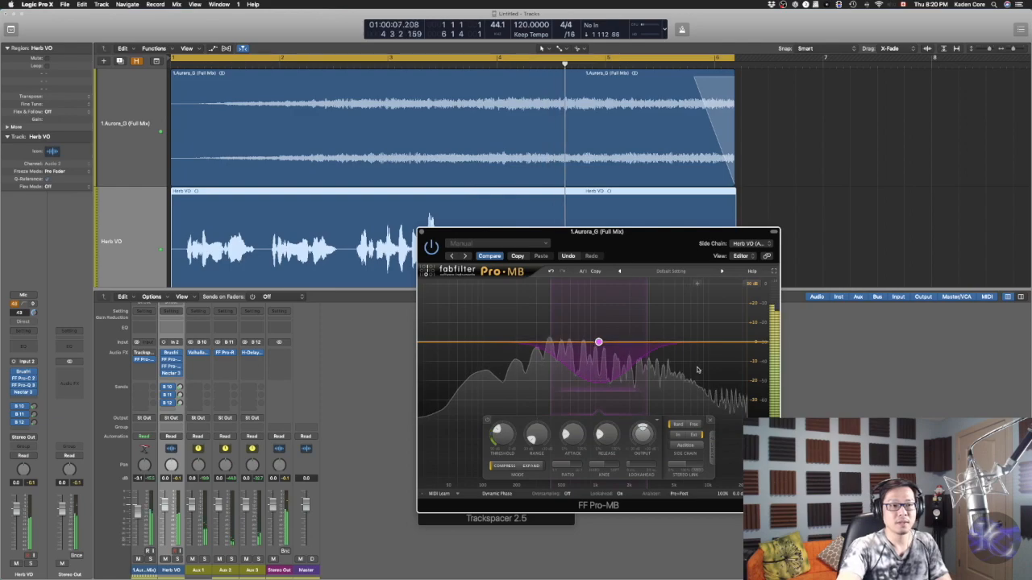
{"action": "key", "text": "space"}
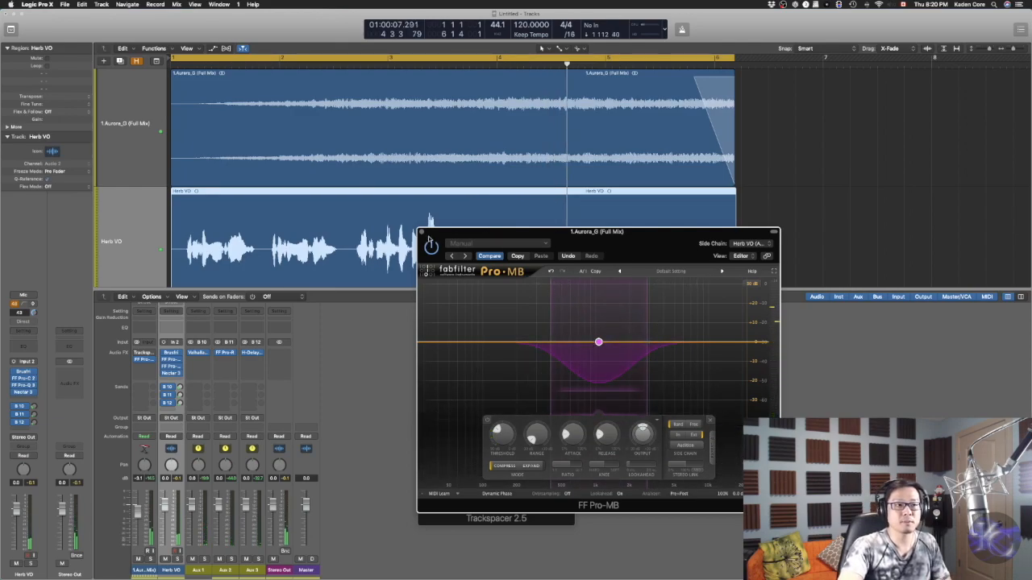
Close Pro-MB and turn Trackspacer back on for the pad channel
{"action": "left_click", "coordinate": [421, 233]}
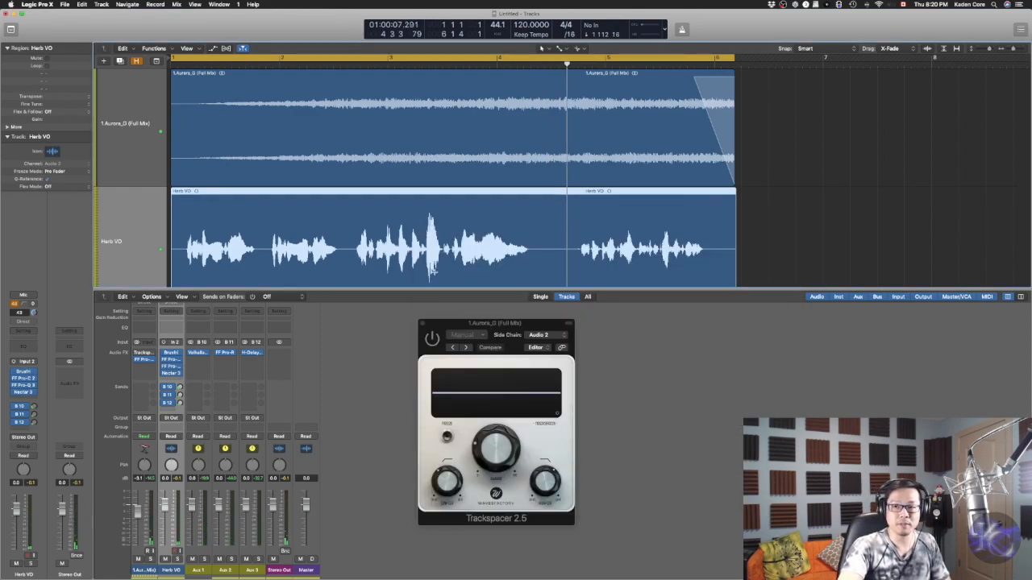
{"action": "left_click", "coordinate": [432, 338]}
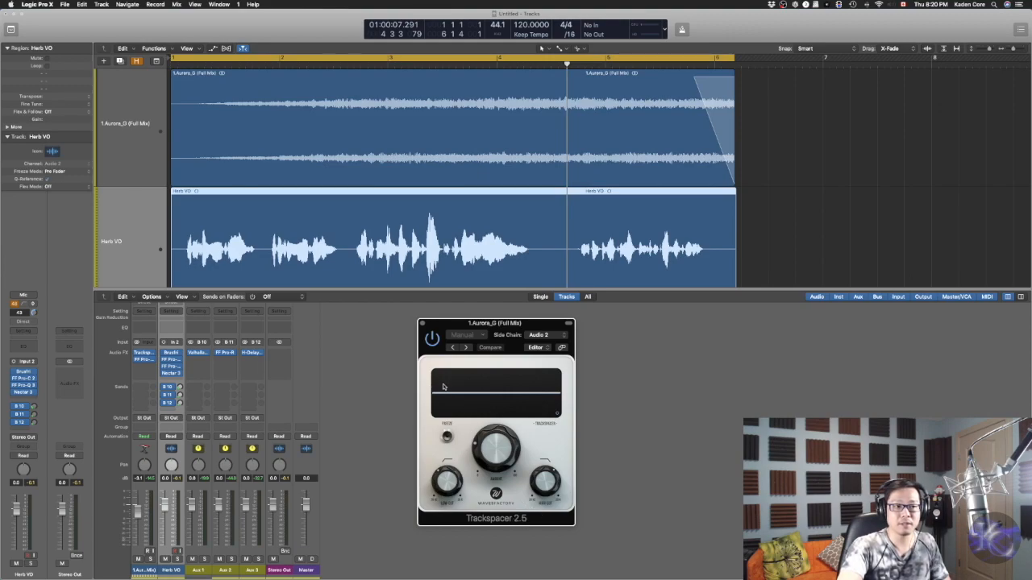
Open and review the plugins on the pad and Herb VO channels, including Pro-C 2 and Pro-Q 3
{"action": "left_click", "coordinate": [136, 361]}
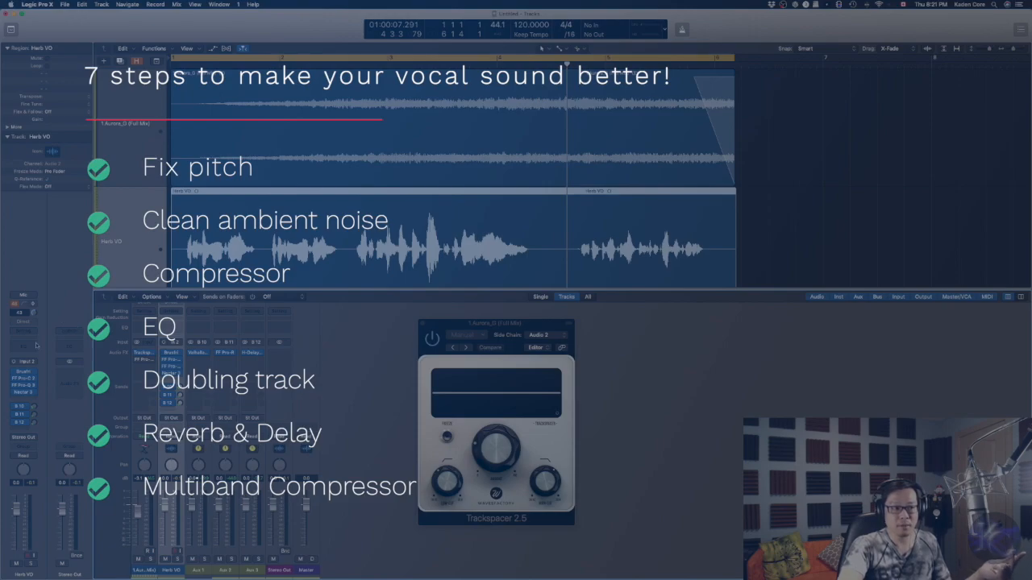
{"action": "left_click", "coordinate": [173, 361]}
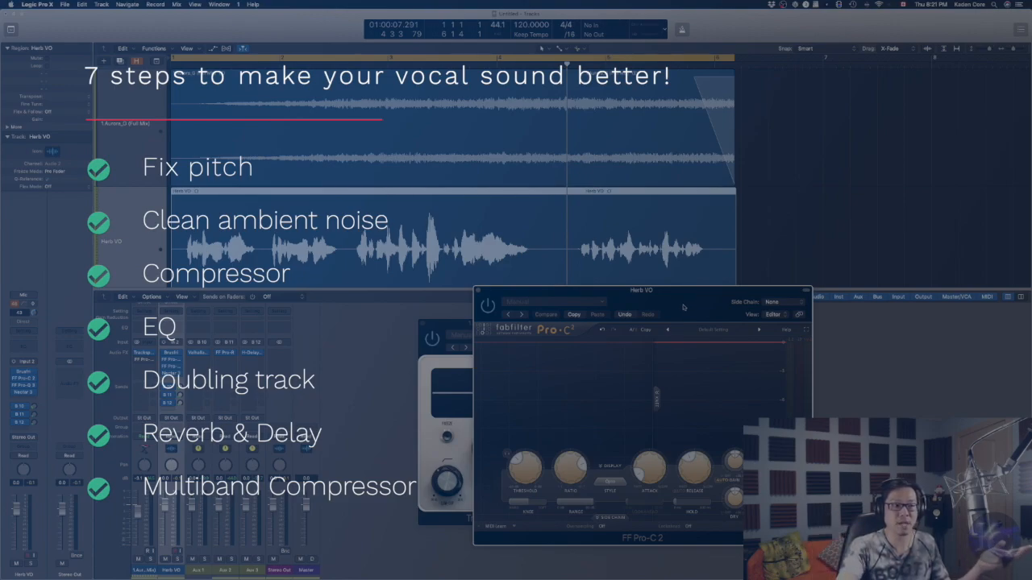
{"action": "left_click", "coordinate": [173, 367]}
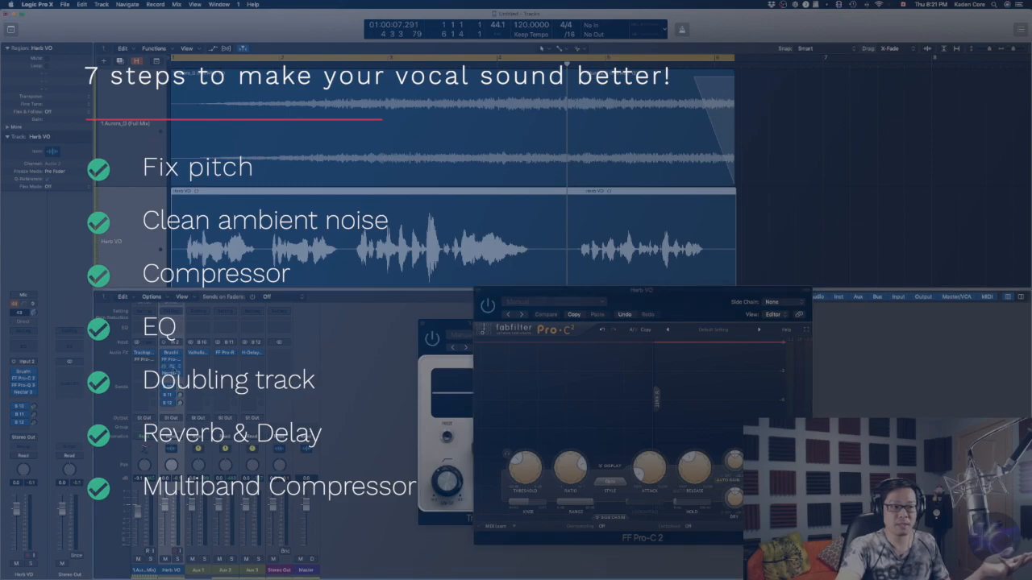
{"action": "left_click_drag", "start_coordinate": [614, 225], "coordinate": [886, 101]}
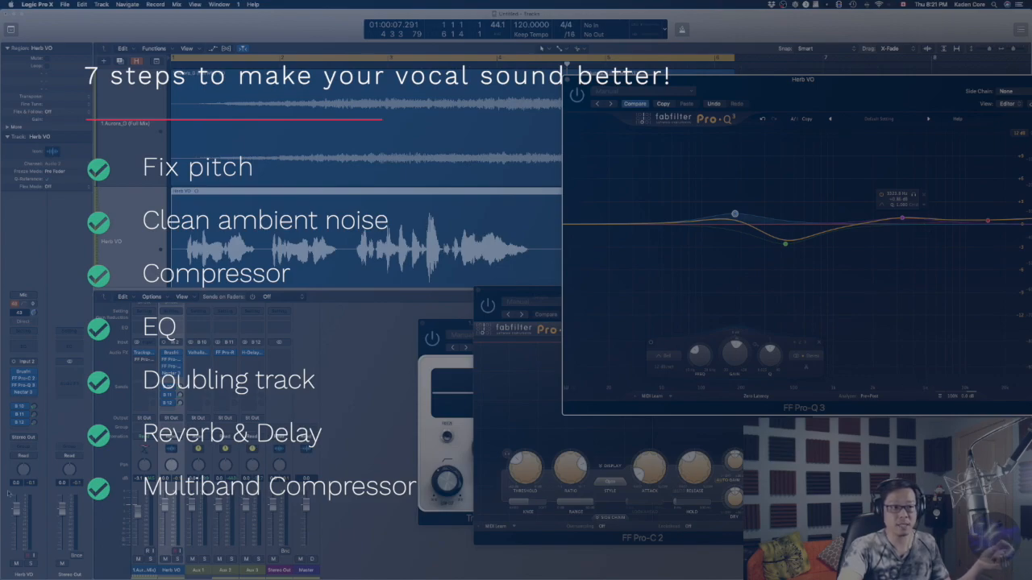
{"action": "left_click", "coordinate": [171, 373]}
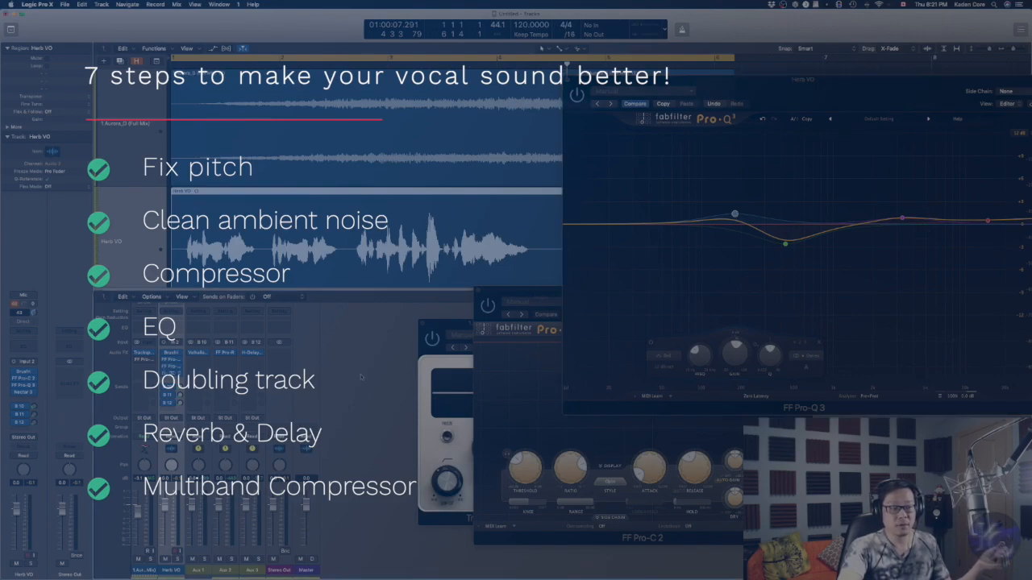
{"action": "left_click_drag", "start_coordinate": [289, 32], "coordinate": [857, 218]}
{"action": "left_click", "coordinate": [582, 209]}
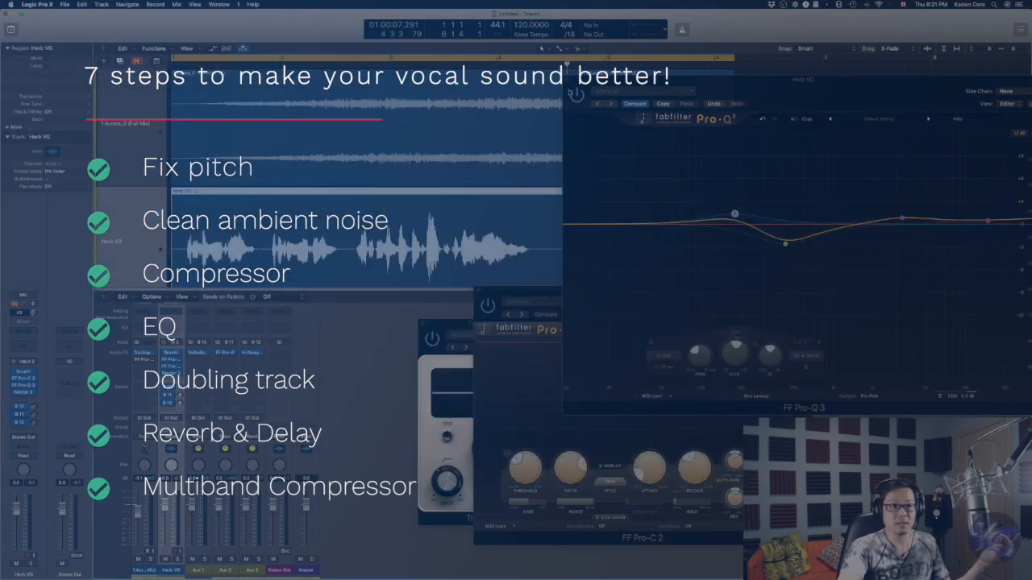
{"action": "left_click", "coordinate": [569, 81]}
{"action": "left_click", "coordinate": [478, 292]}
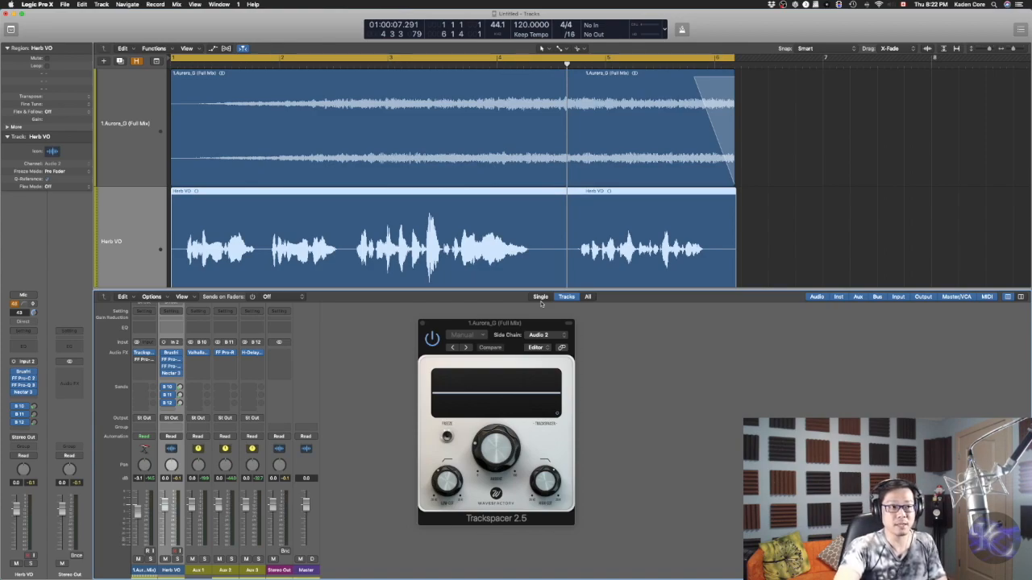
Play the mix from the start, inspect the vocal's send to Aux 2, and reset the Stereo Out peak indicator
{"action": "key", "text": "Return"}
{"action": "key", "text": "space"}
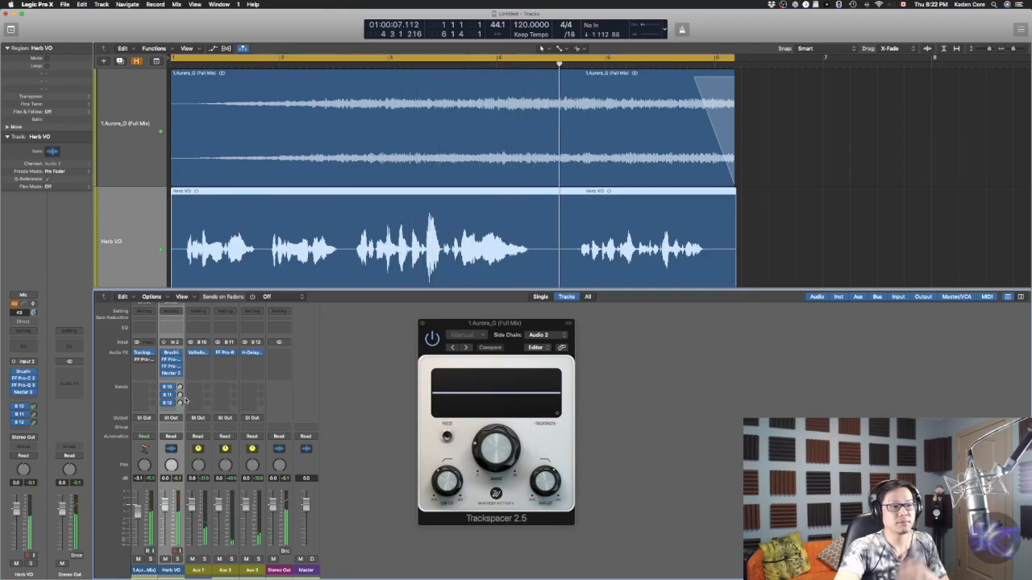
{"action": "key", "text": "space"}
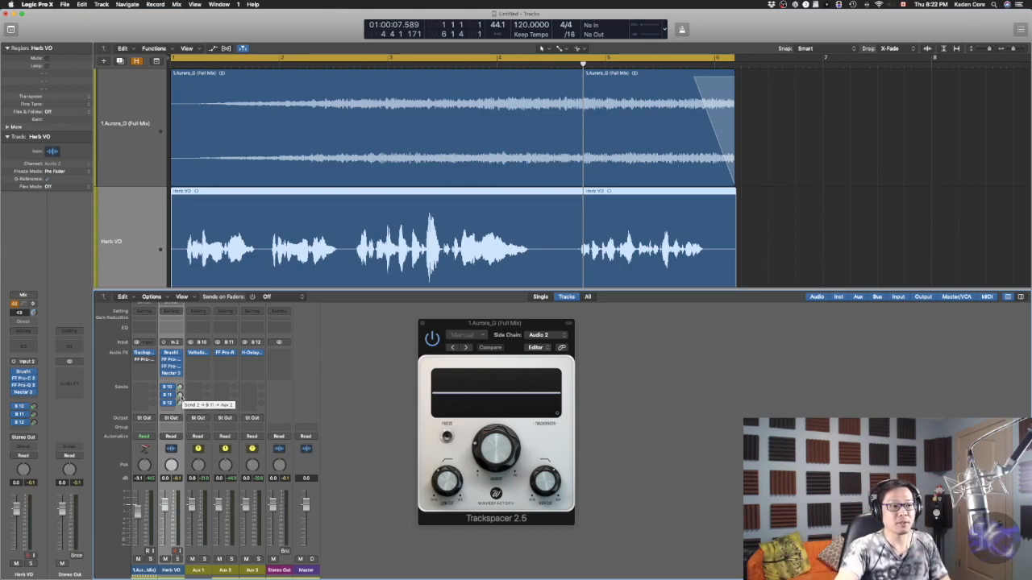
{"action": "left_click", "coordinate": [179, 396]}
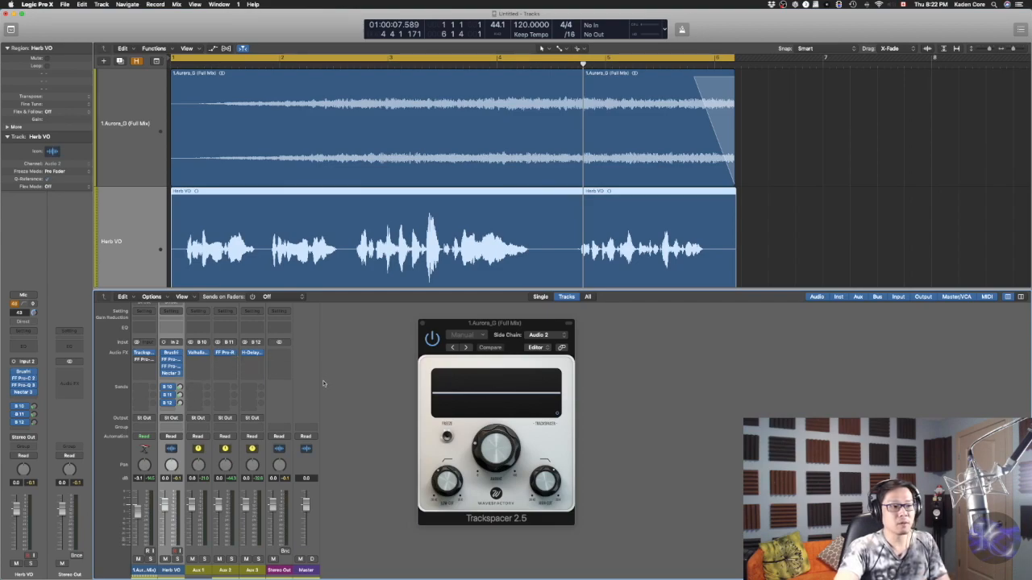
{"action": "key", "text": "Return"}
{"action": "key", "text": "space"}
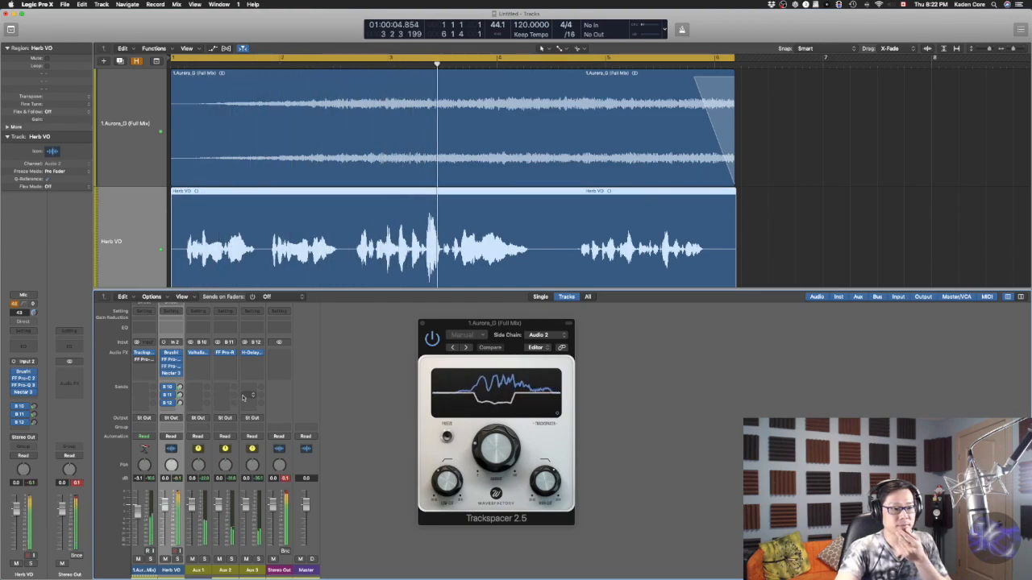
{"action": "left_click", "coordinate": [285, 478]}
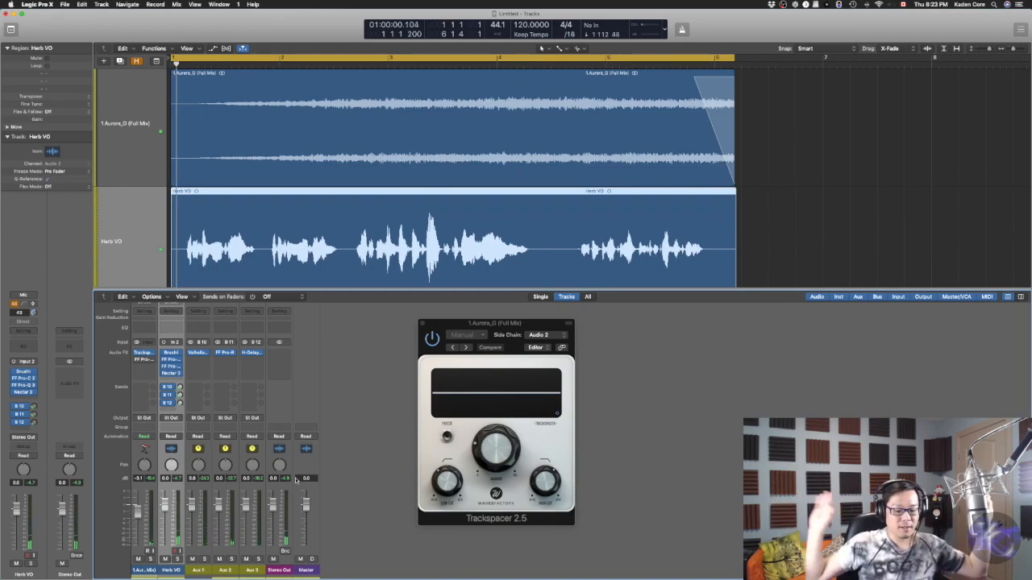
Review the FF Pro-R reverb on Aux 2, close it, and play the finished mix
{"action": "left_click", "coordinate": [226, 352]}
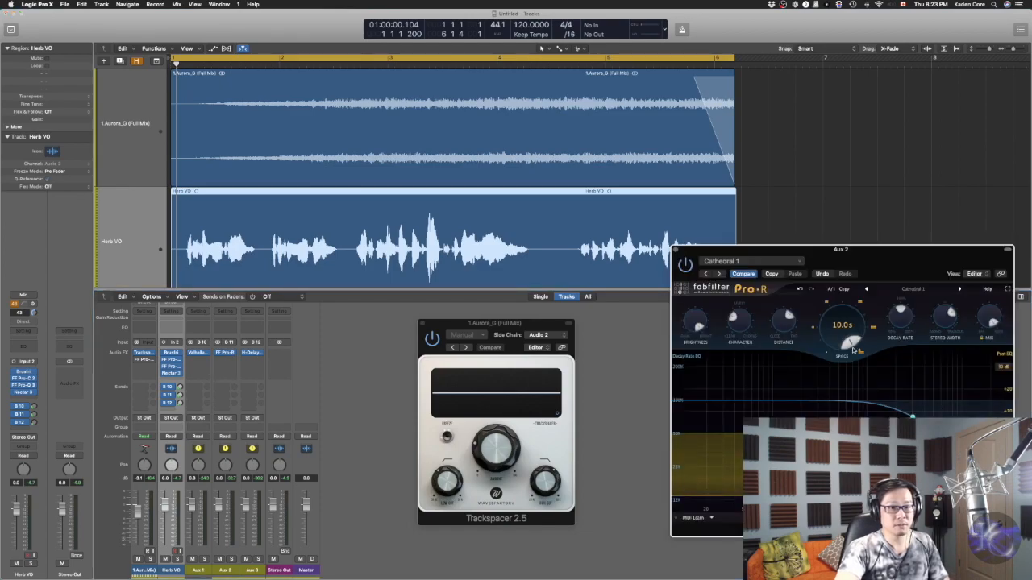
{"action": "left_click_drag", "start_coordinate": [865, 263], "coordinate": [669, 133]}
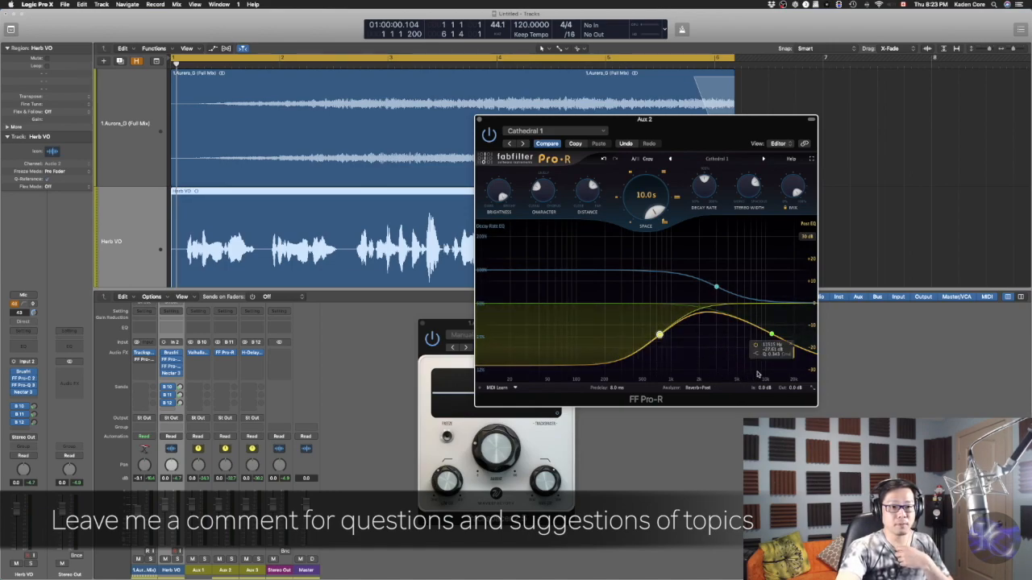
{"action": "left_click", "coordinate": [481, 120]}
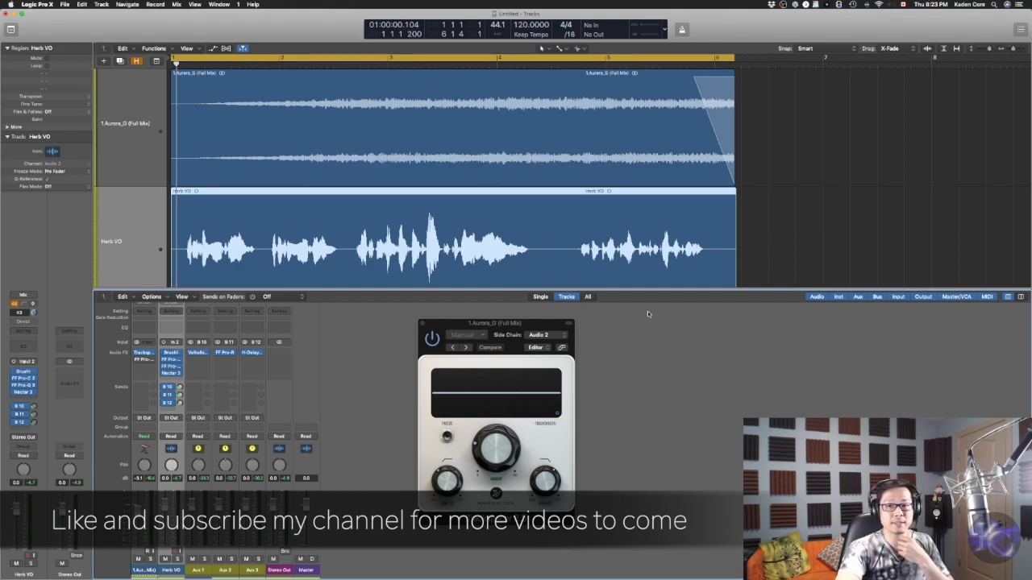
{"action": "double_click", "coordinate": [578, 65]}
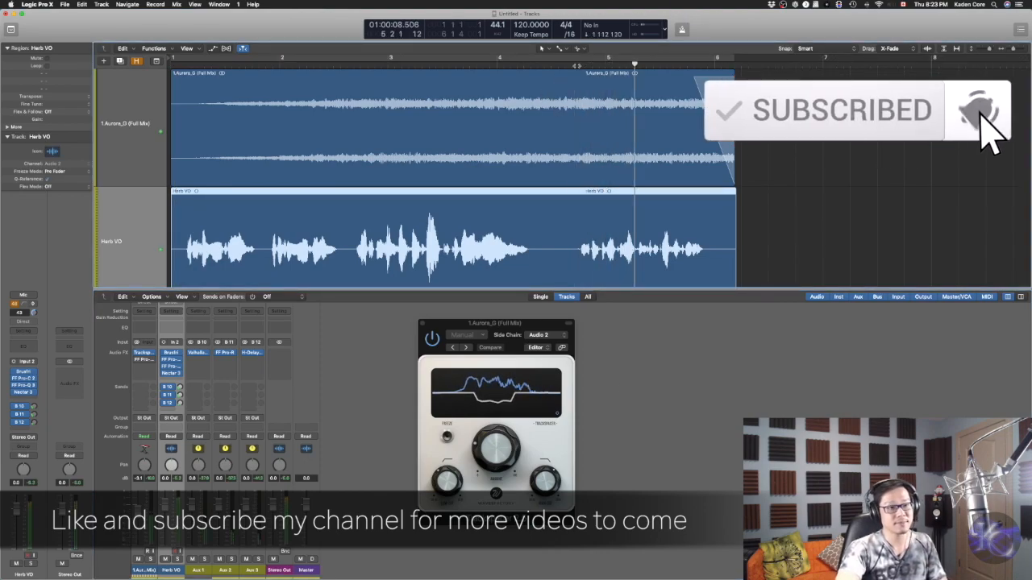
{"action": "key", "text": "space"}
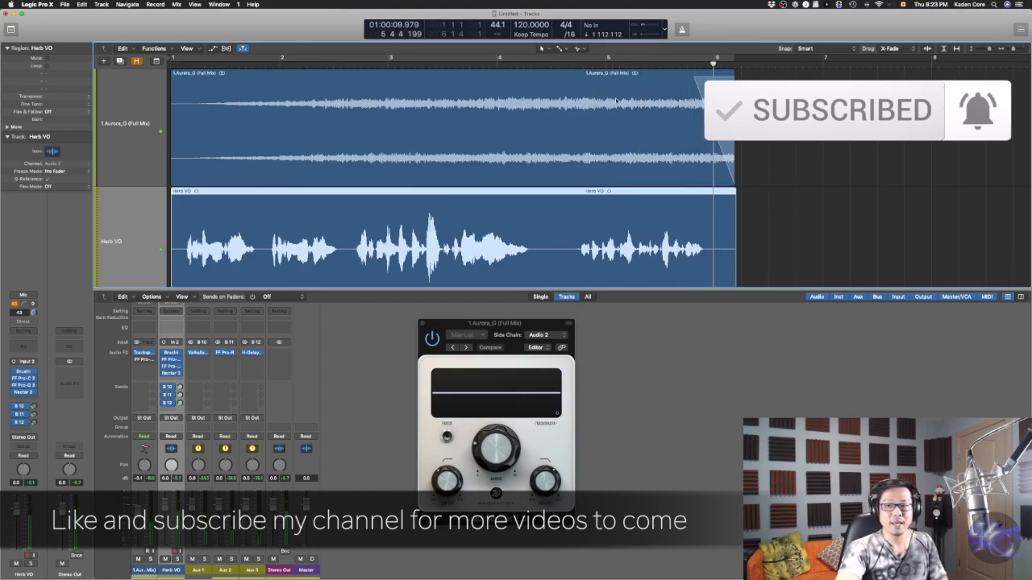